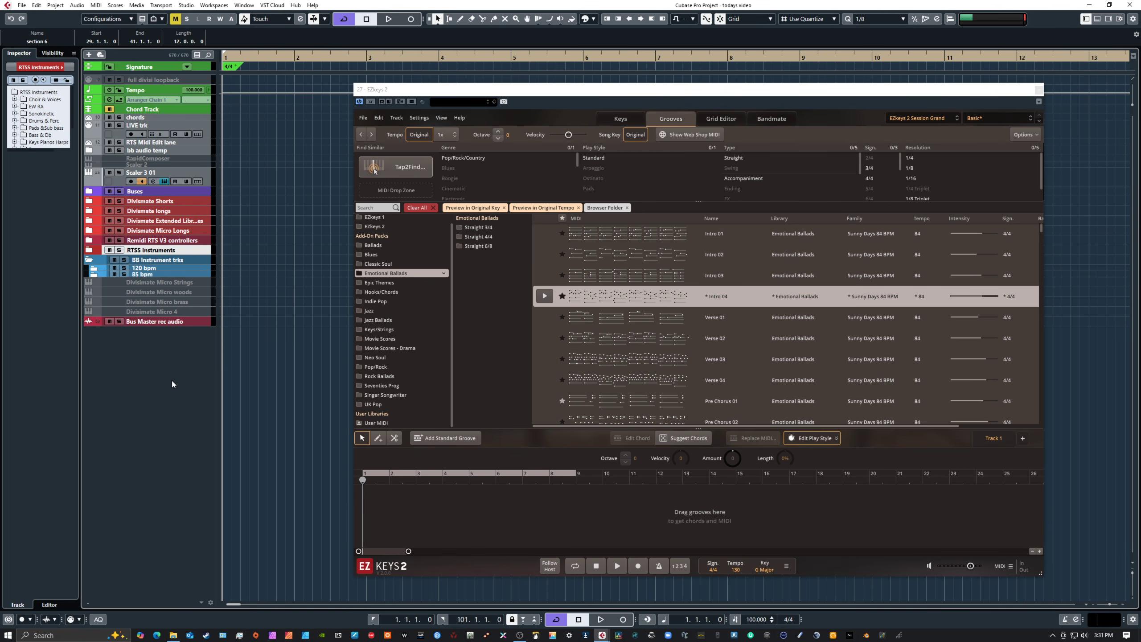
Step: Bring up the Scaler 3 plugin window and arrange it with the EZkeys 2 window so both stay reachable over the project
mouse_move(586, 97)
mouse_down()
mouse_move(513, 104)
mouse_move(578, 84)
mouse_up()
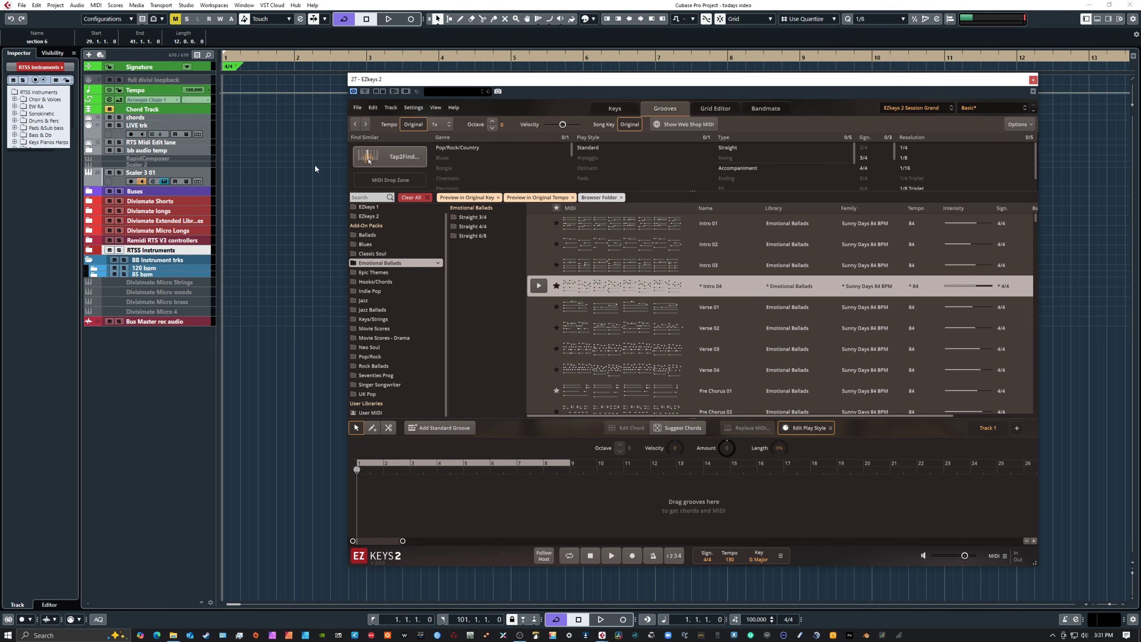
drag(422, 81, 450, 84)
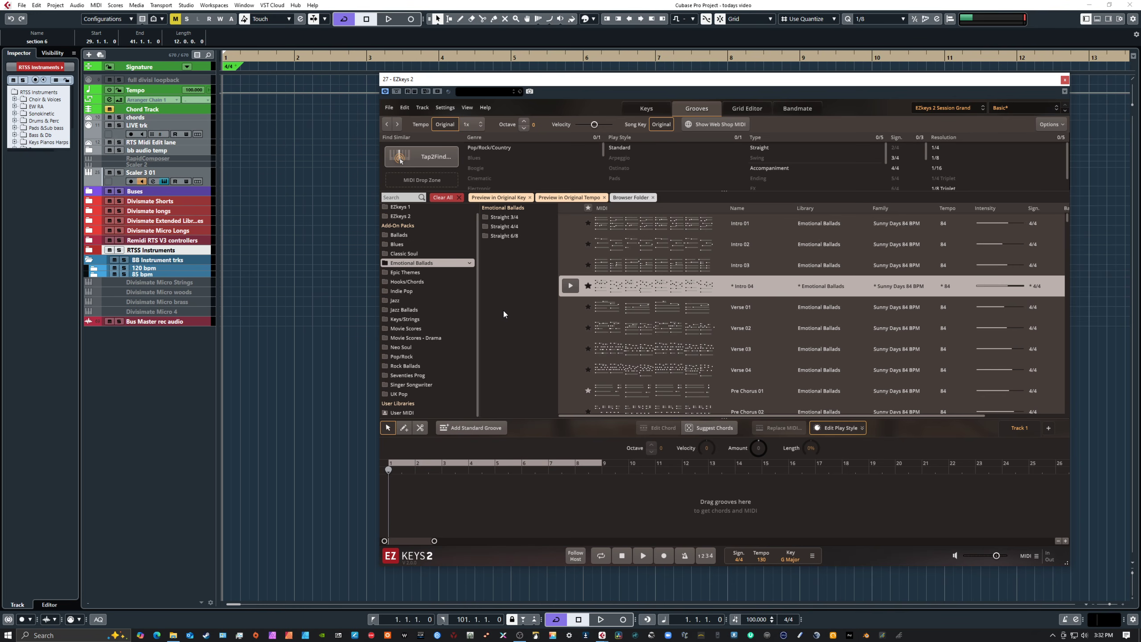
drag(1140, 101, 434, 143)
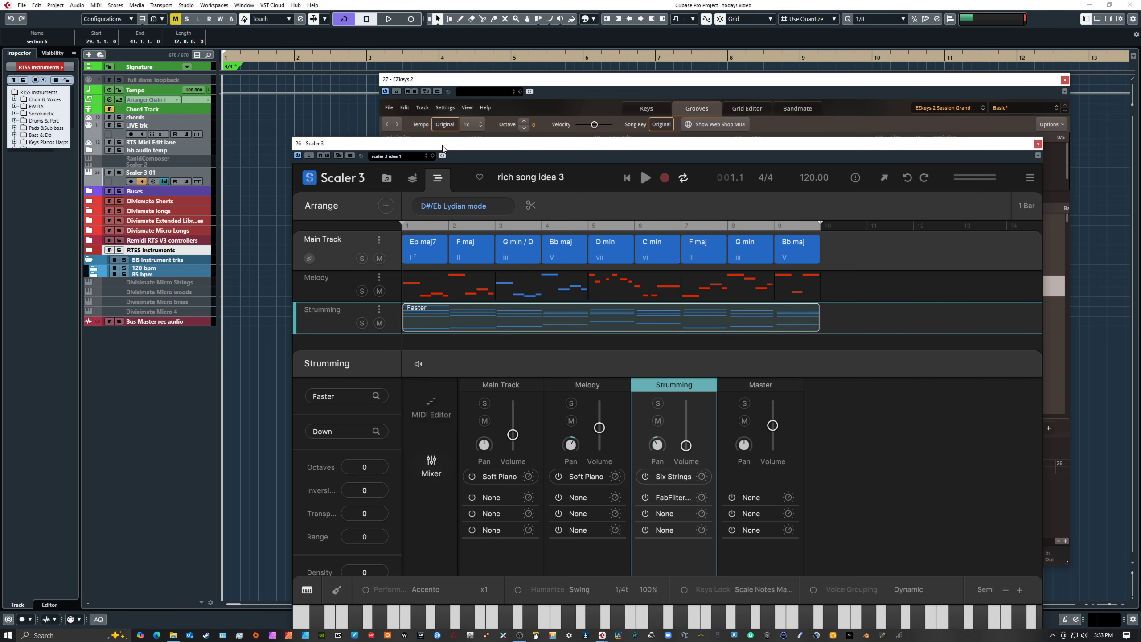
drag(451, 147, 420, 115)
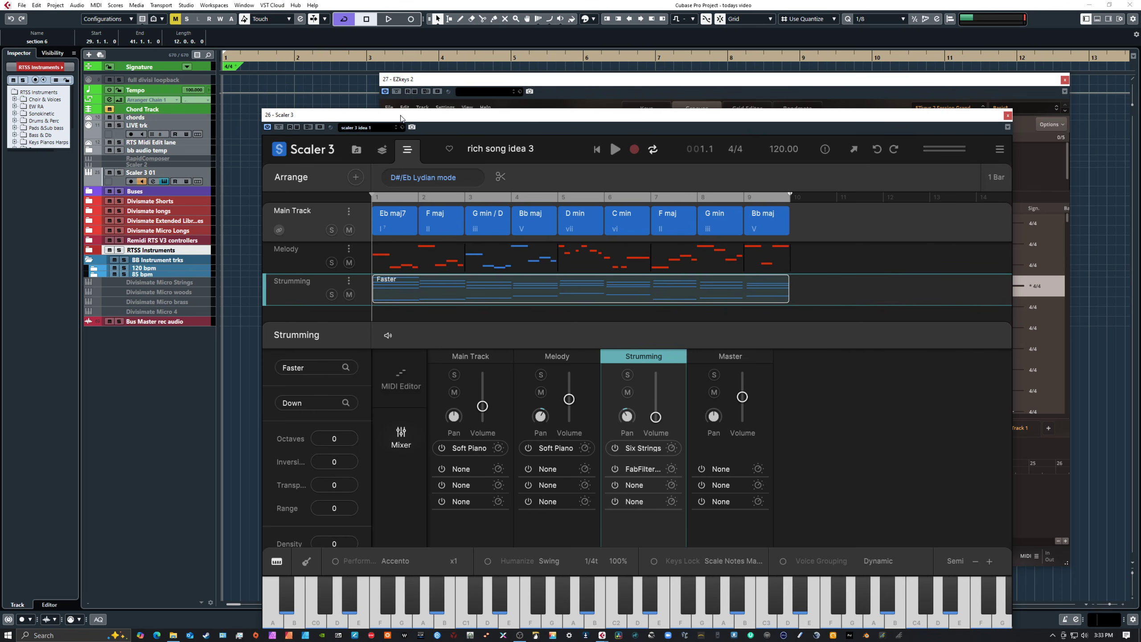
mouse_move(402, 118)
mouse_down()
mouse_move(412, 143)
mouse_move(407, 105)
mouse_move(388, 101)
mouse_up()
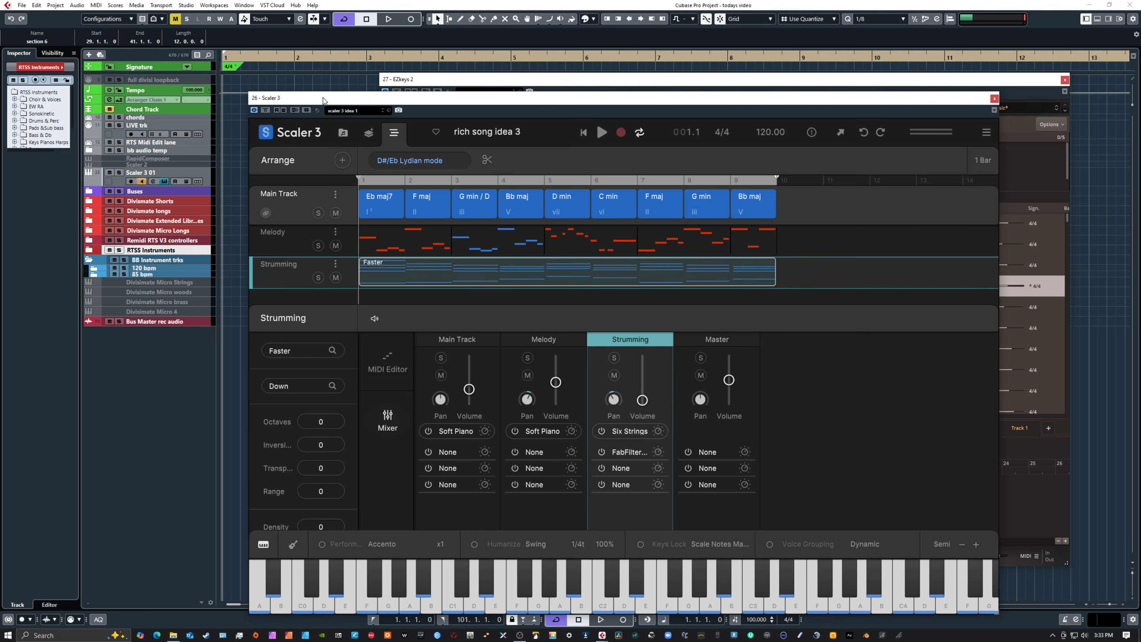
mouse_move(322, 99)
mouse_down()
mouse_move(346, 99)
mouse_move(320, 100)
mouse_up()
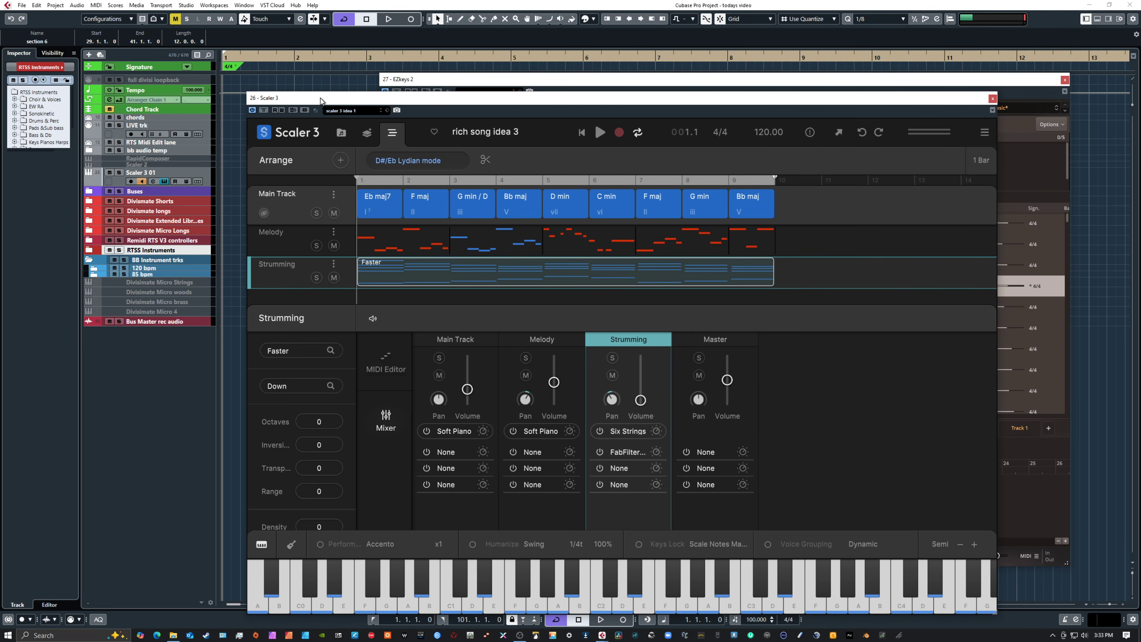
mouse_move(320, 99)
mouse_down()
mouse_move(333, 113)
mouse_move(312, 89)
mouse_up()
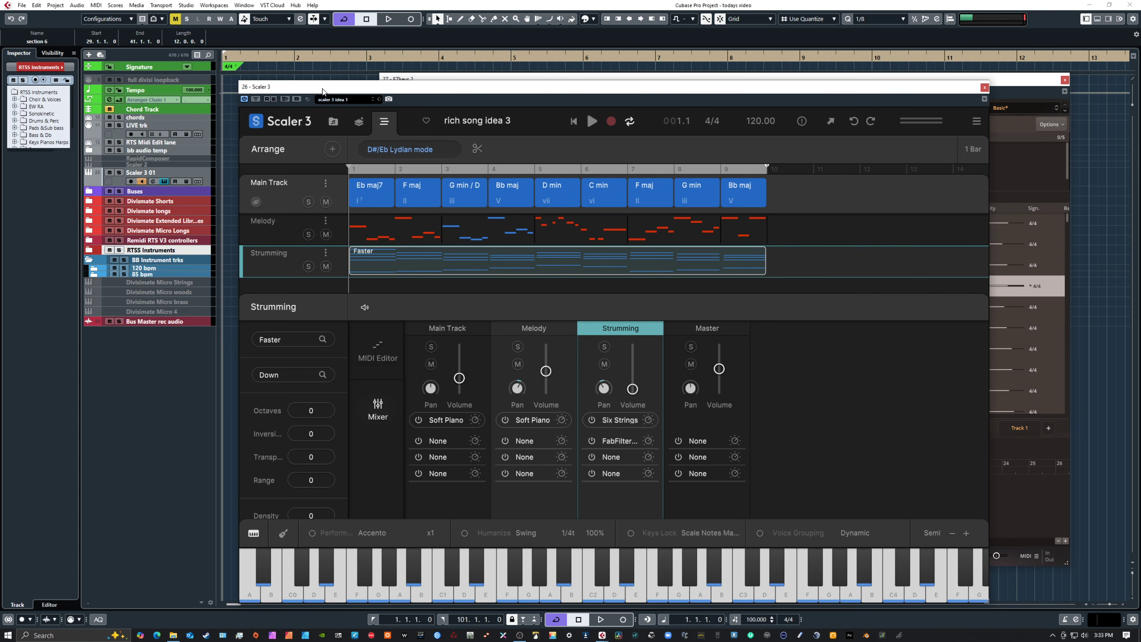
drag(321, 90, 266, 107)
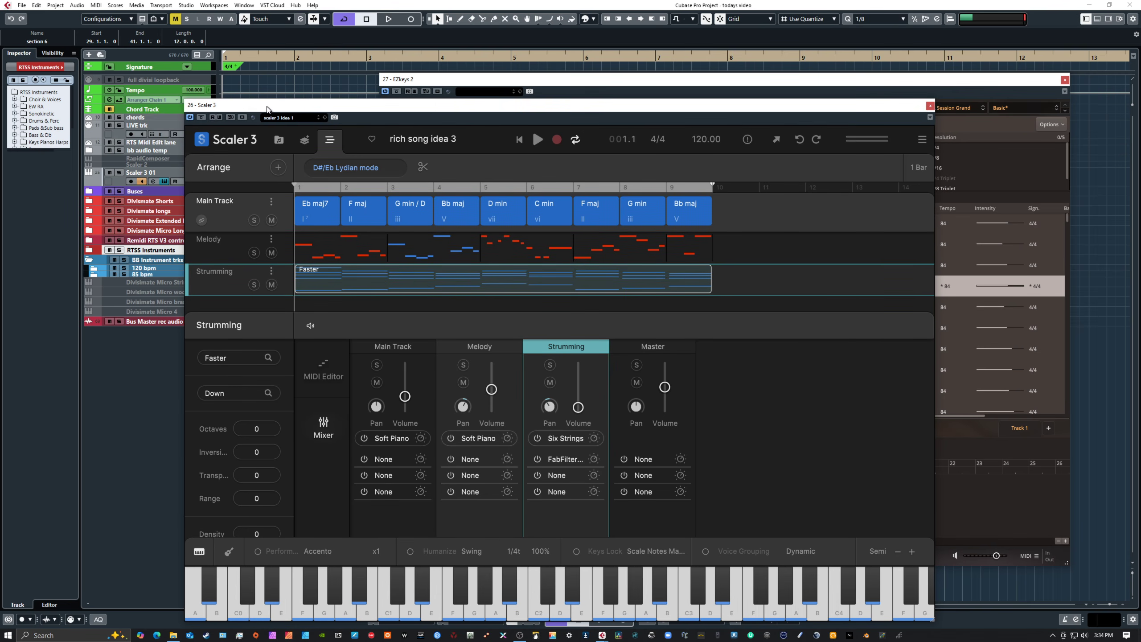
Step: Bring EZkeys 2 forward and place the Emotional Ballads groove Intro 04 on its timeline at bar 4
click(468, 83)
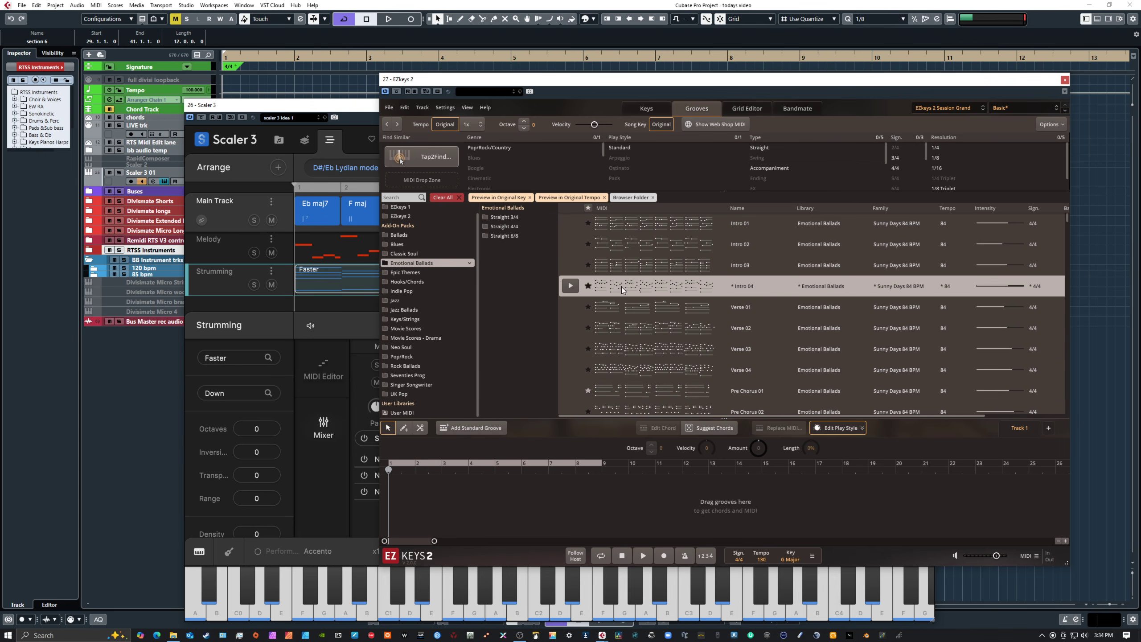
drag(615, 287, 488, 483)
drag(473, 484, 475, 485)
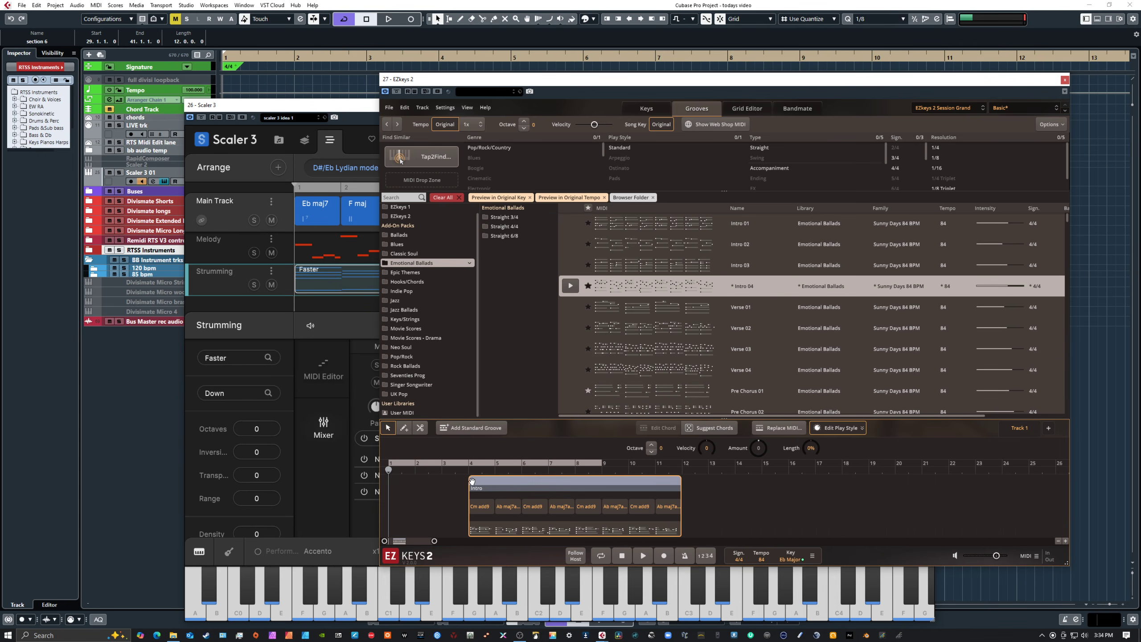
Step: Open the chord wheel for the Intro groove's second chord, view its bass and chord notes on the keyboard, and close the wheel
click(508, 507)
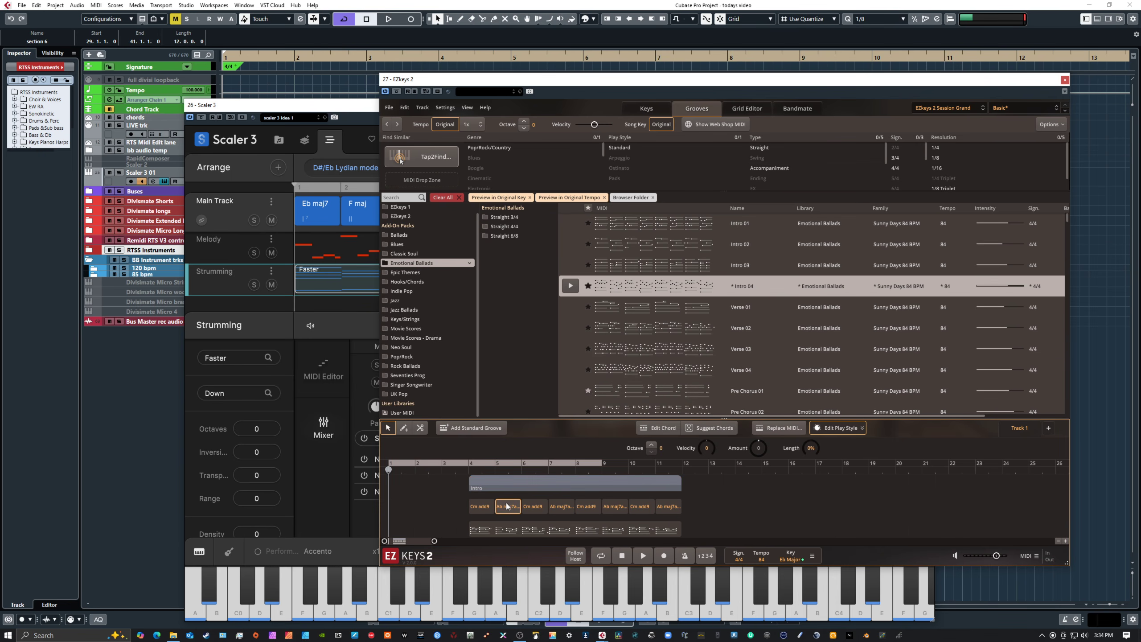
double_click(503, 499)
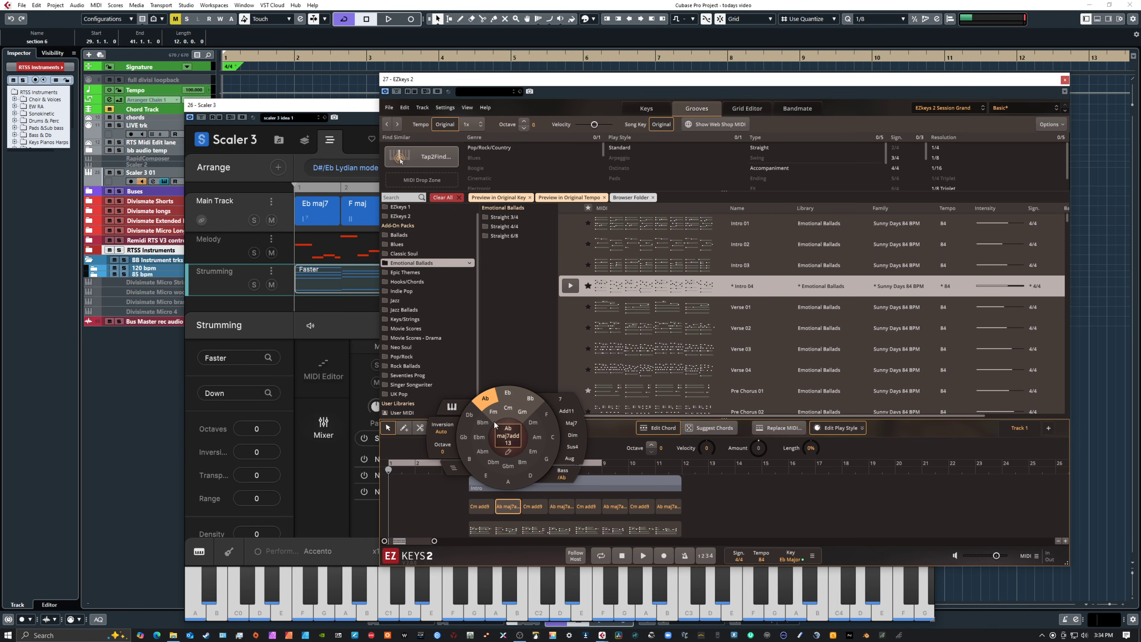
click(452, 407)
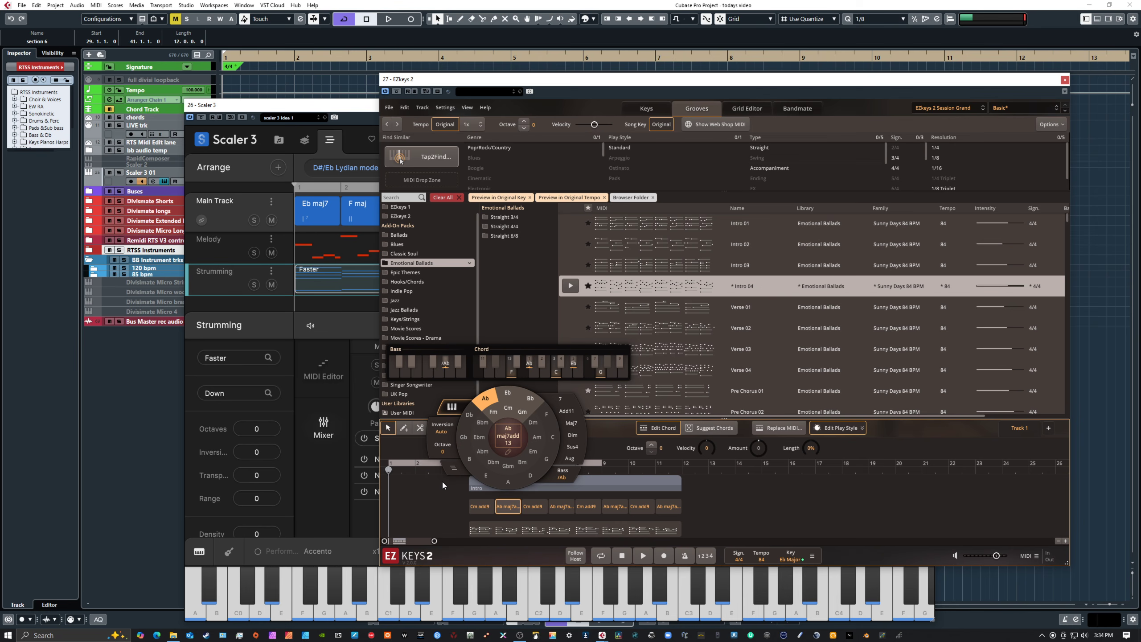
click(601, 437)
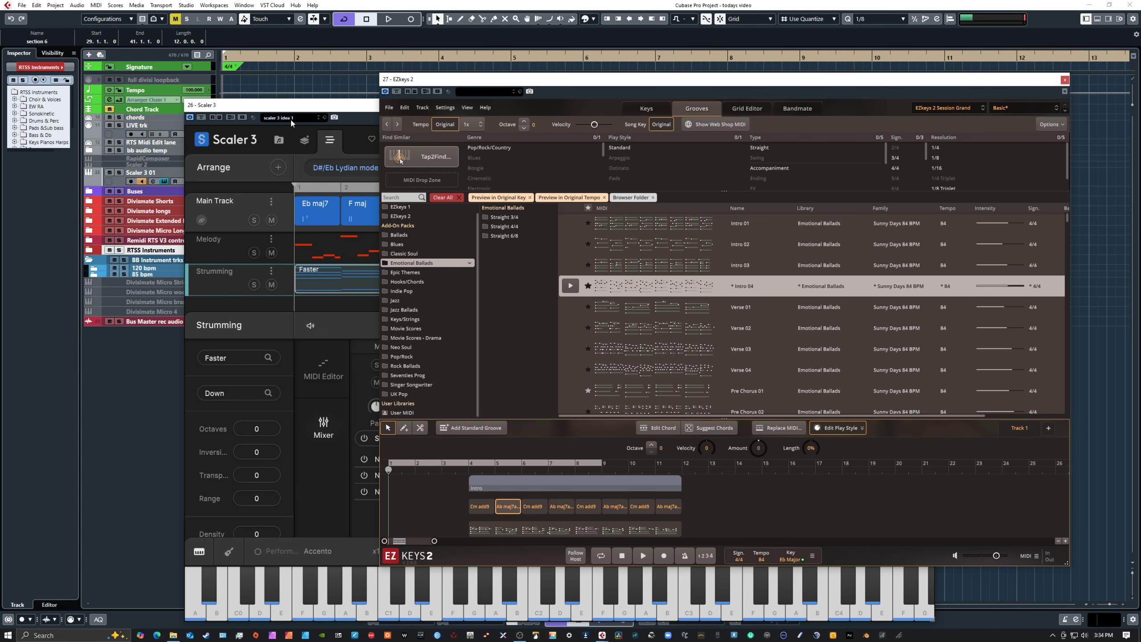
Step: Switch to Scaler 3 and view its Circle of Fifths, Modulation and Colors pages
click(288, 106)
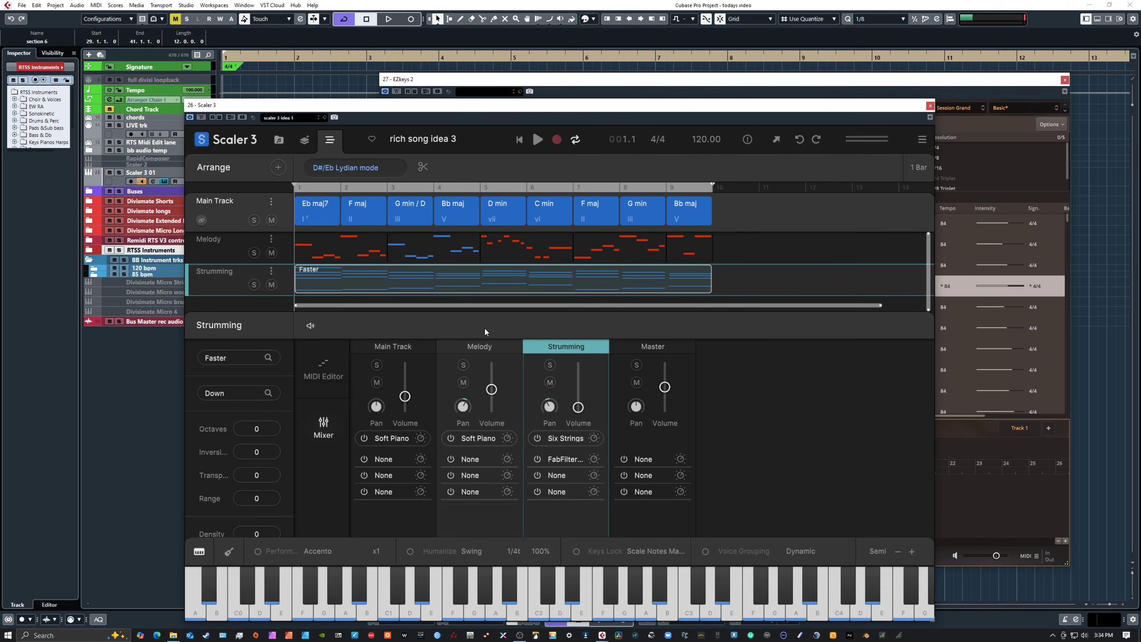
click(304, 140)
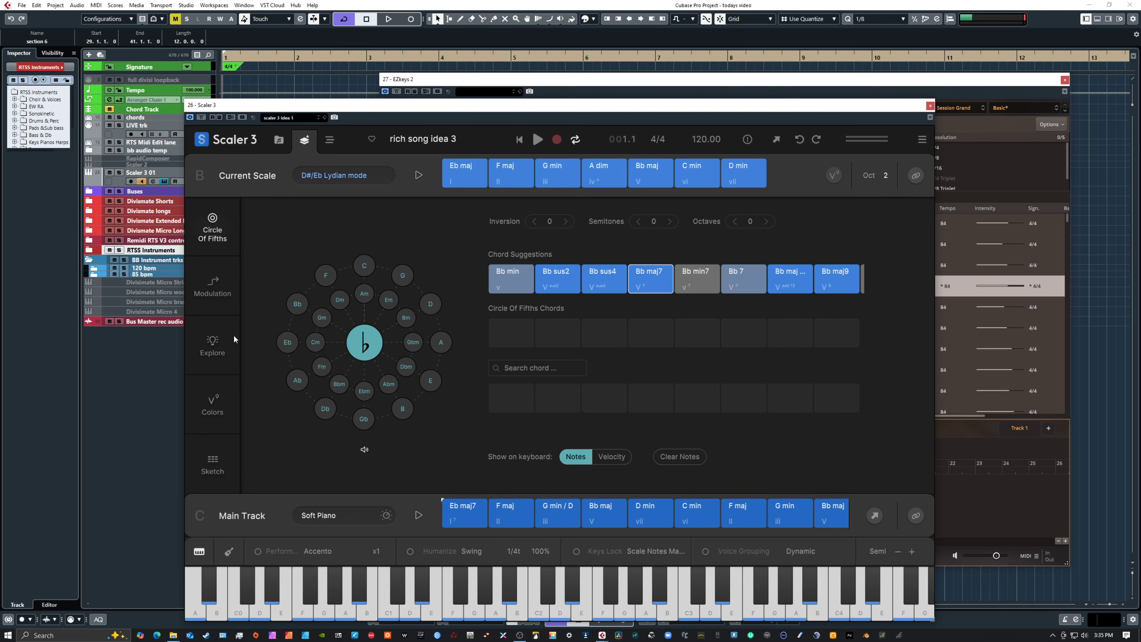
click(213, 287)
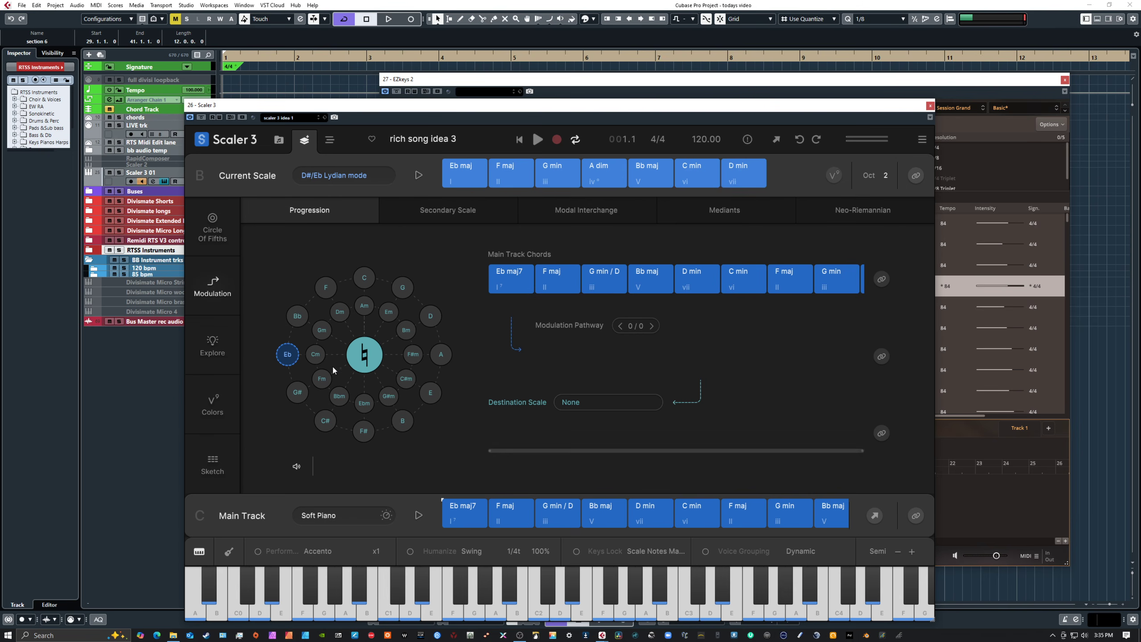
click(214, 400)
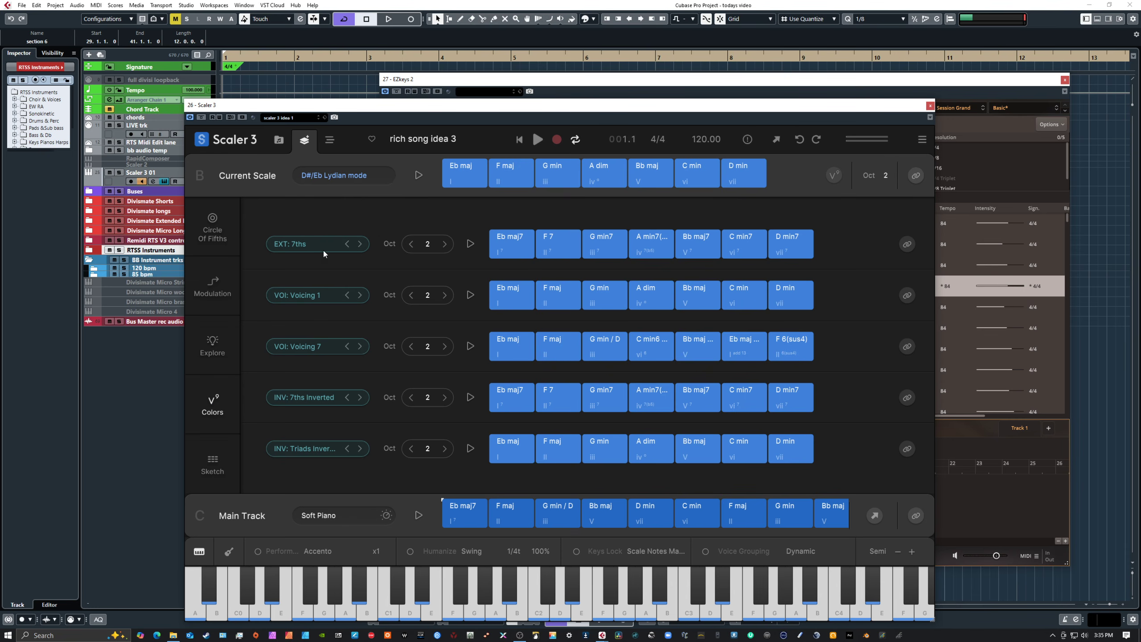
Step: Examine the voicing, substitution, inversion and variation options offered for the second chord row in Colors, and close them without choosing any
click(324, 295)
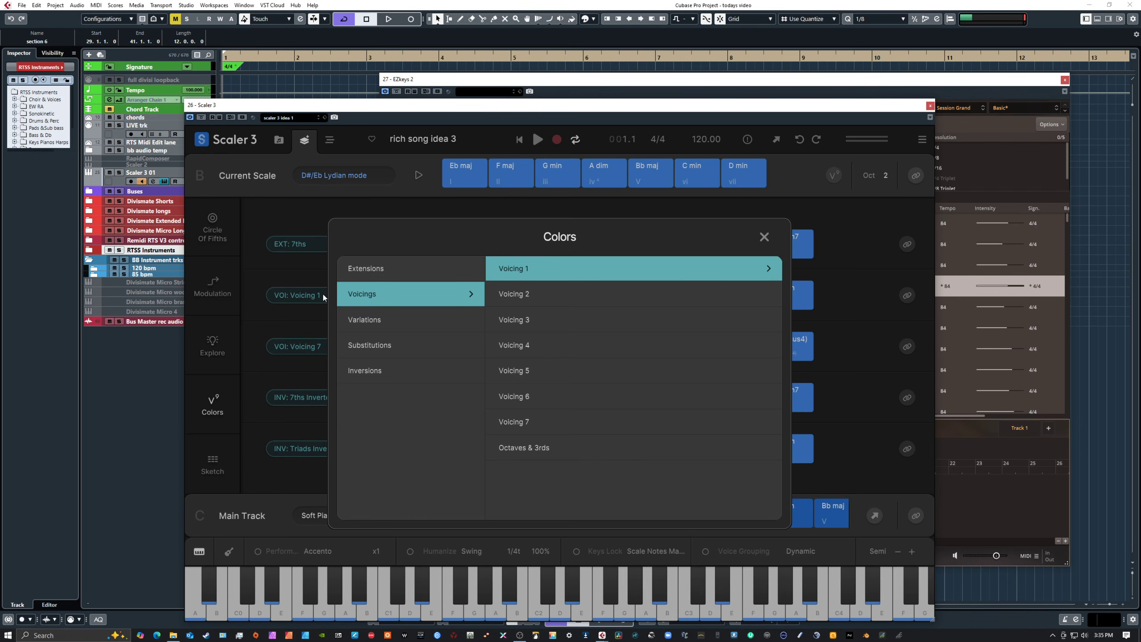
click(362, 347)
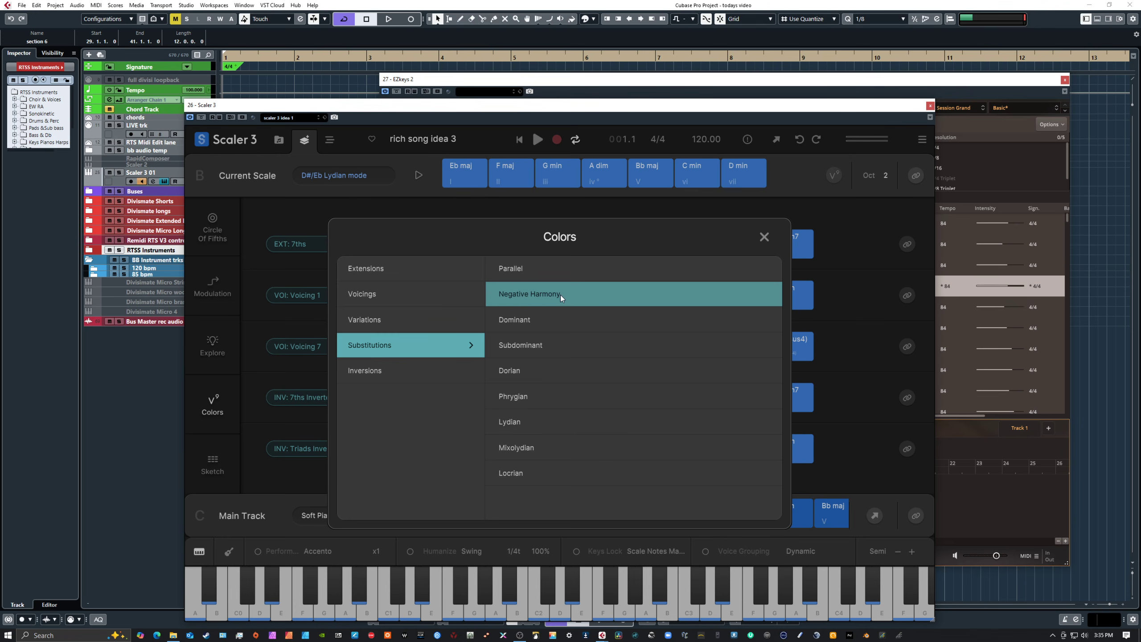
click(404, 363)
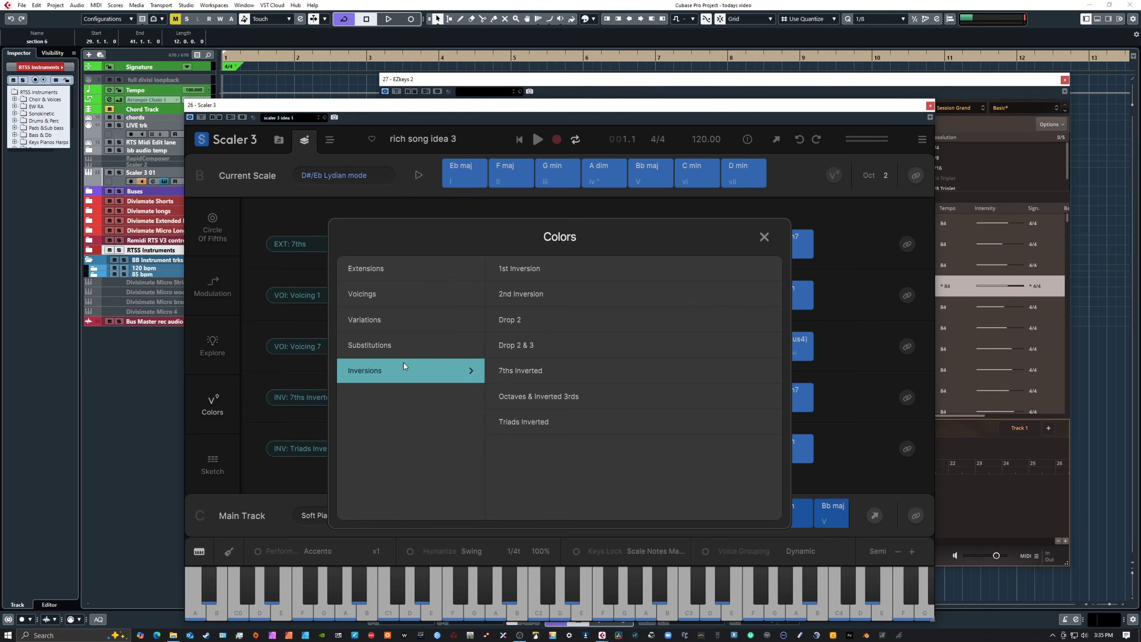
click(387, 322)
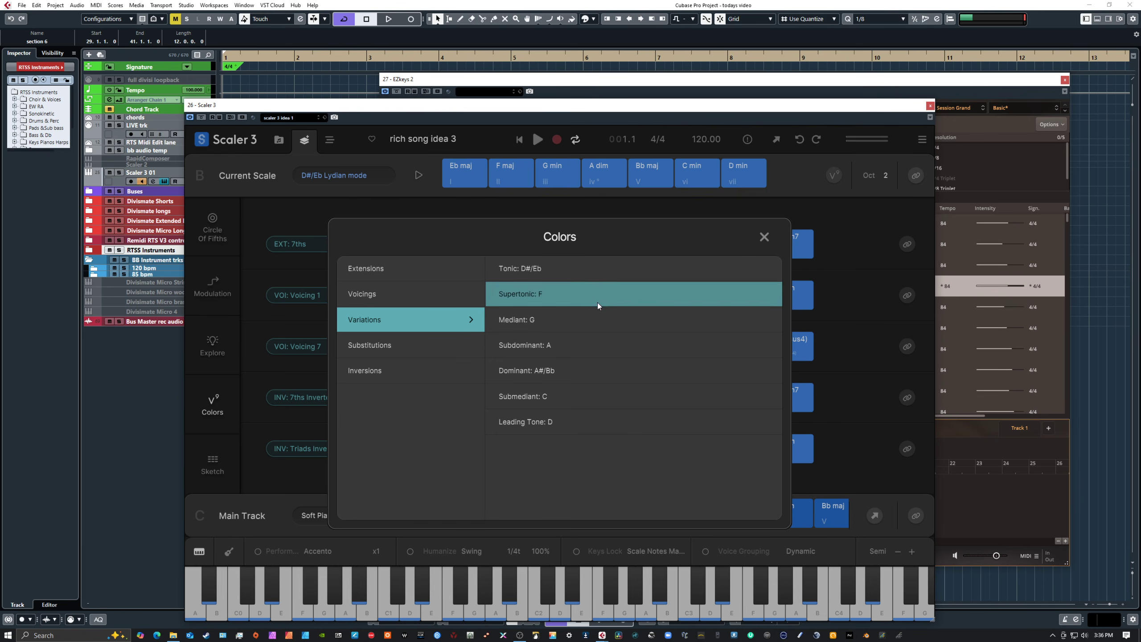
click(442, 313)
click(395, 346)
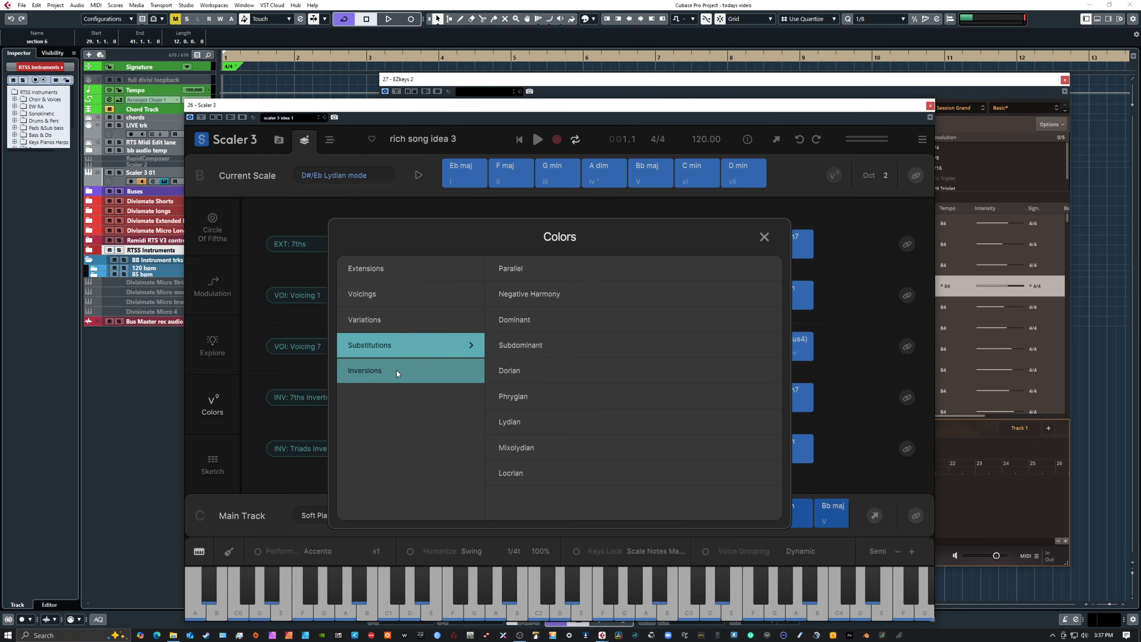
click(763, 237)
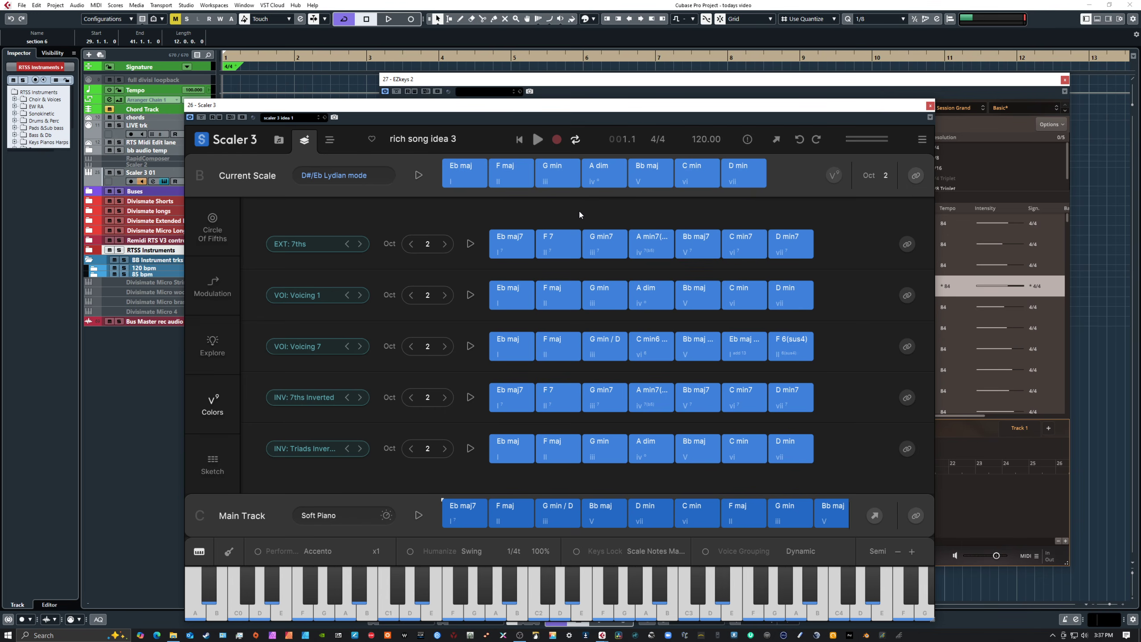
Step: Return to the Circle of Fifths page, select the main track's Eb maj7 chord, and check its keyboard display as velocity and as notes
click(446, 183)
click(563, 254)
click(214, 237)
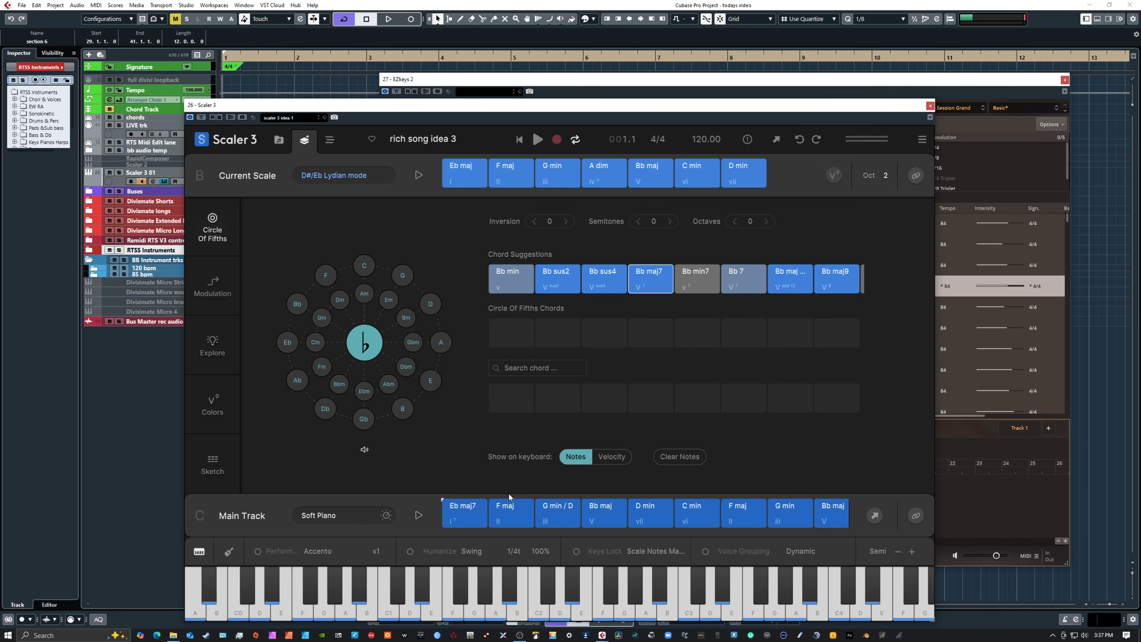
click(469, 516)
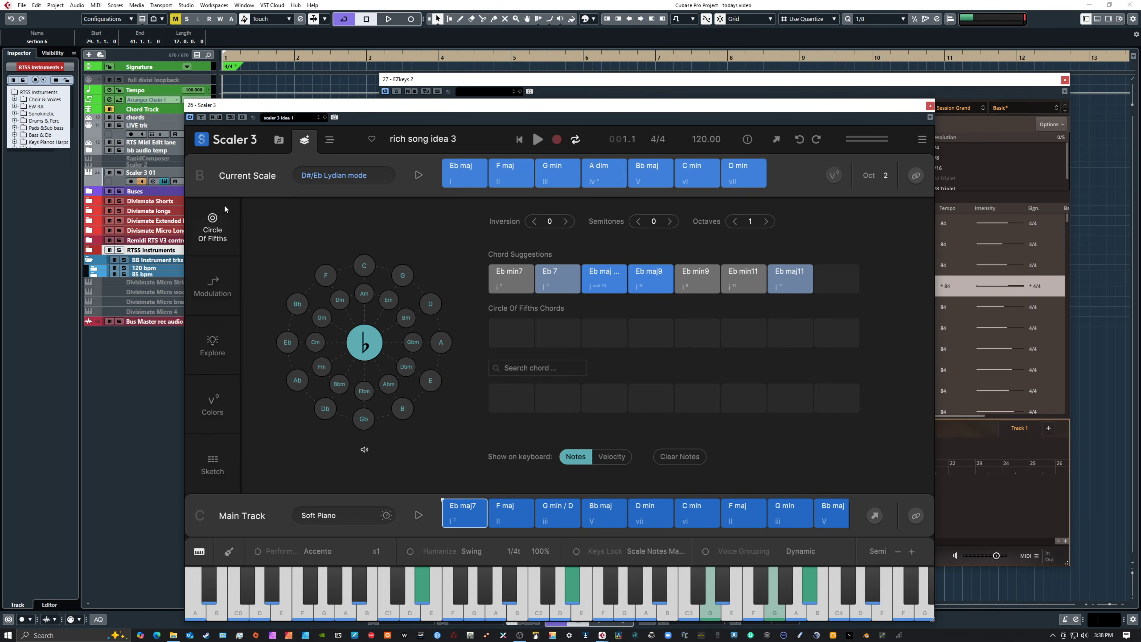
click(612, 457)
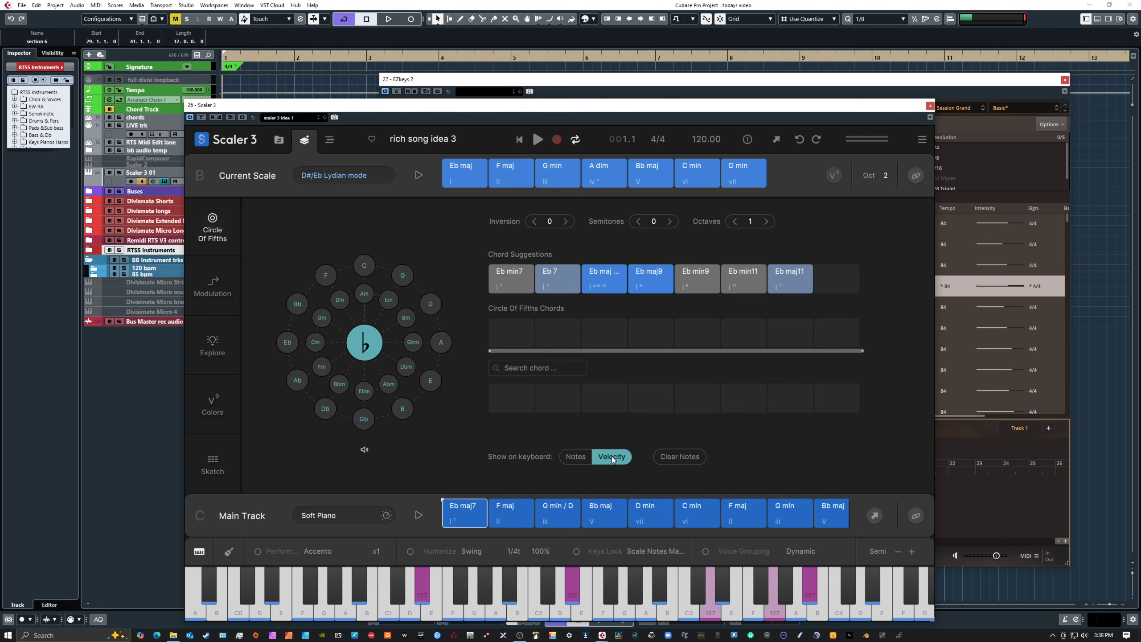
click(579, 456)
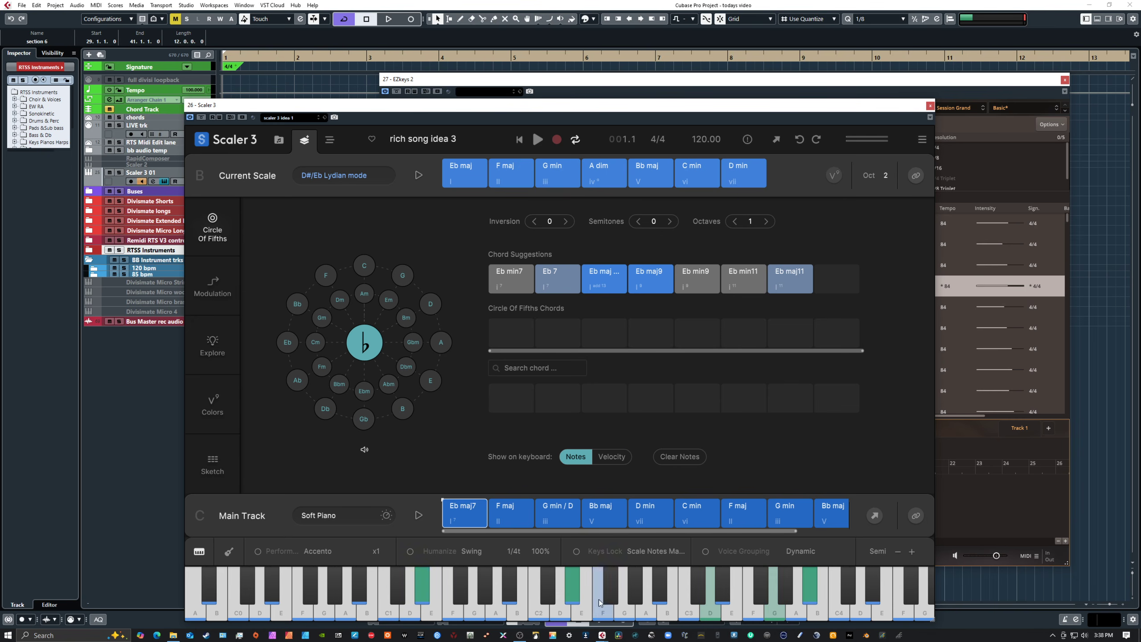
Step: Remove the lowest Eb note from the Eb maj7 chord, audition the chord, and add the note back
click(421, 586)
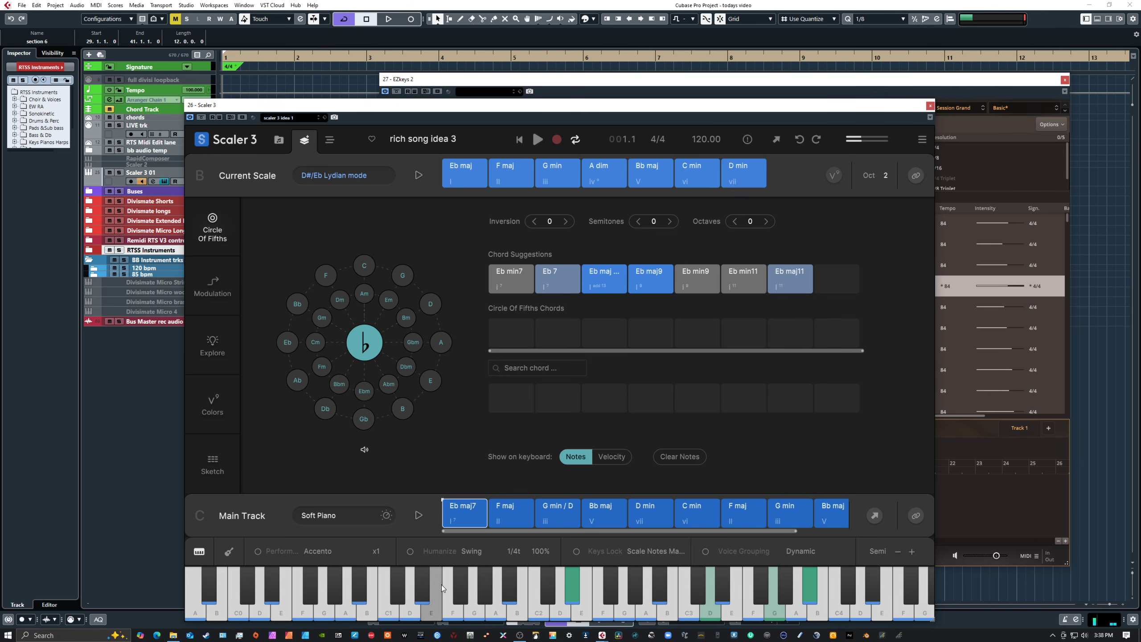
click(466, 517)
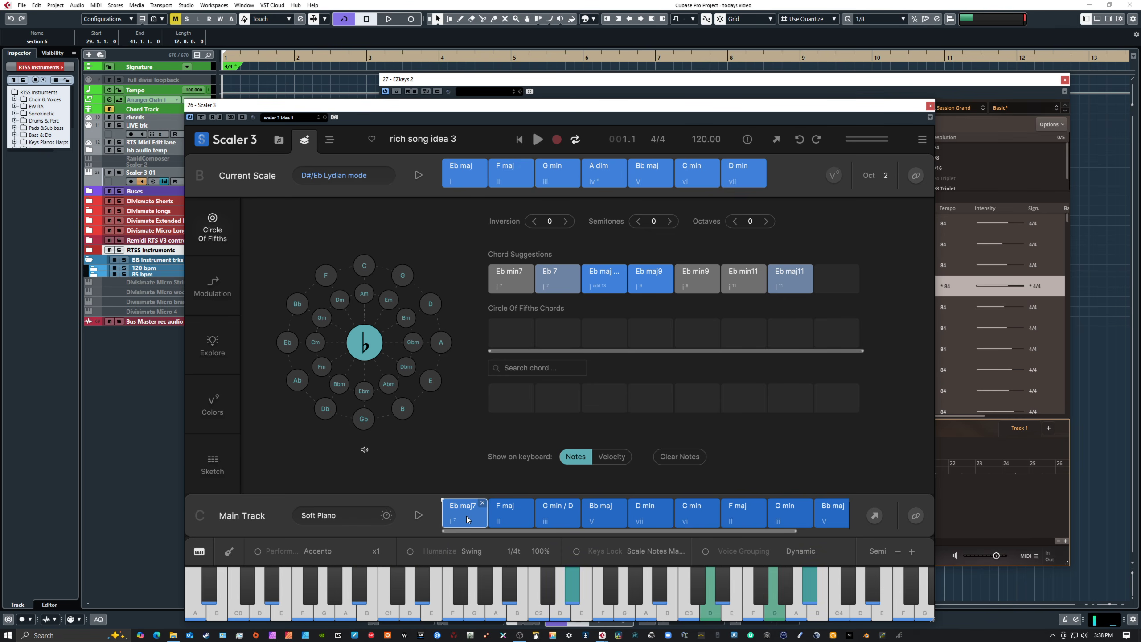
click(465, 515)
click(465, 515)
click(465, 515)
click(426, 576)
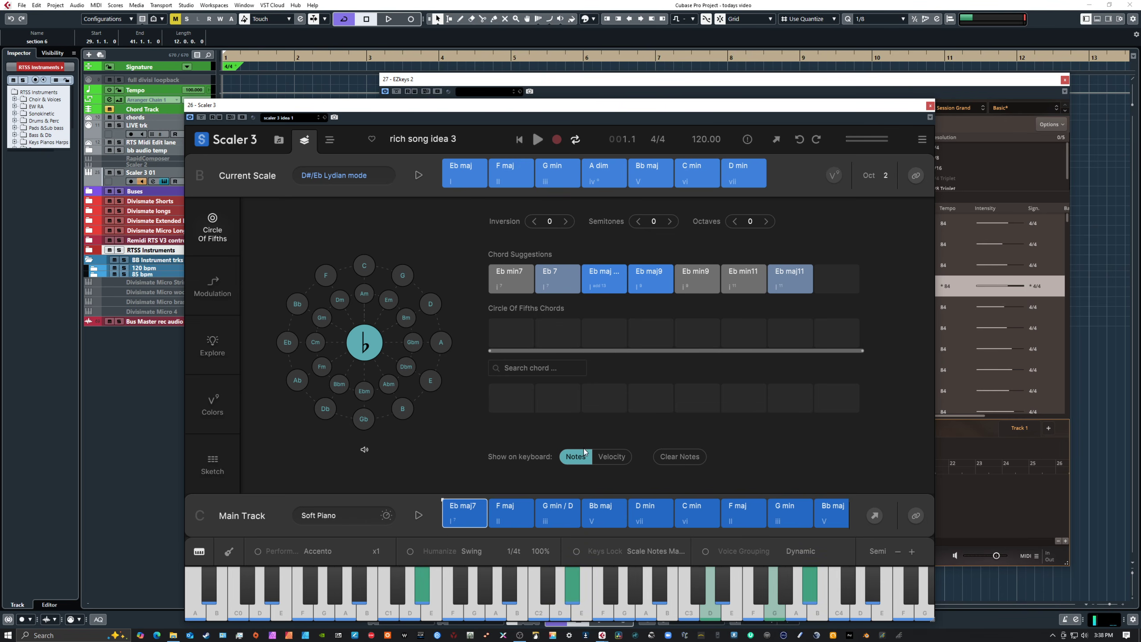
Step: Show note velocities on the keyboard, lower the velocity of the Eb maj7 chord's lowest Eb note, and audition the chord
click(611, 457)
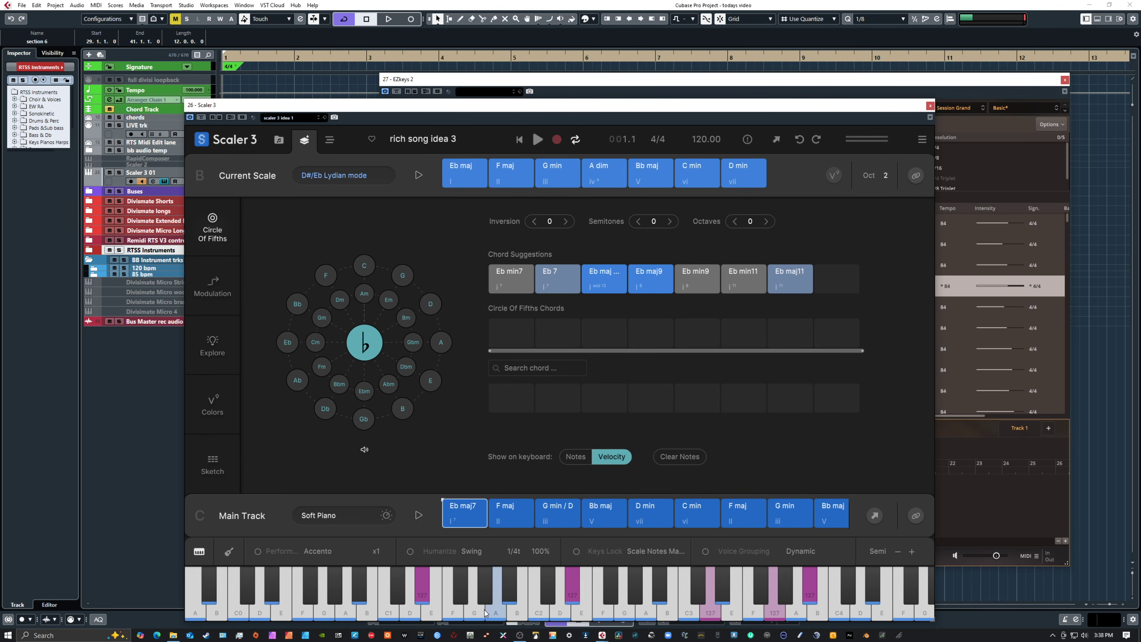
click(509, 521)
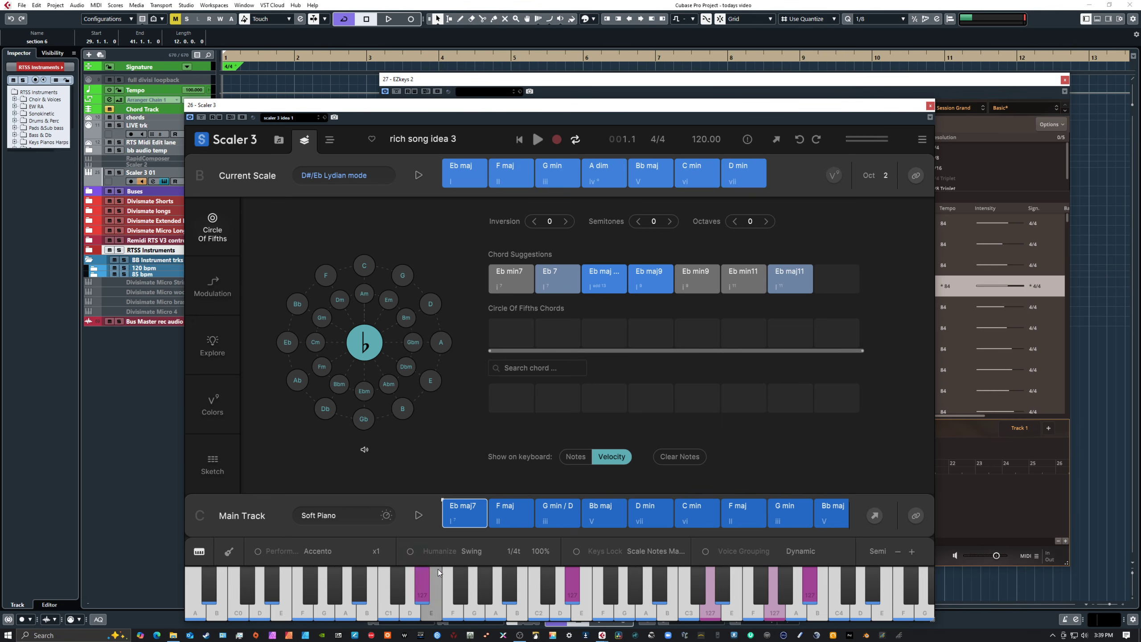
click(423, 594)
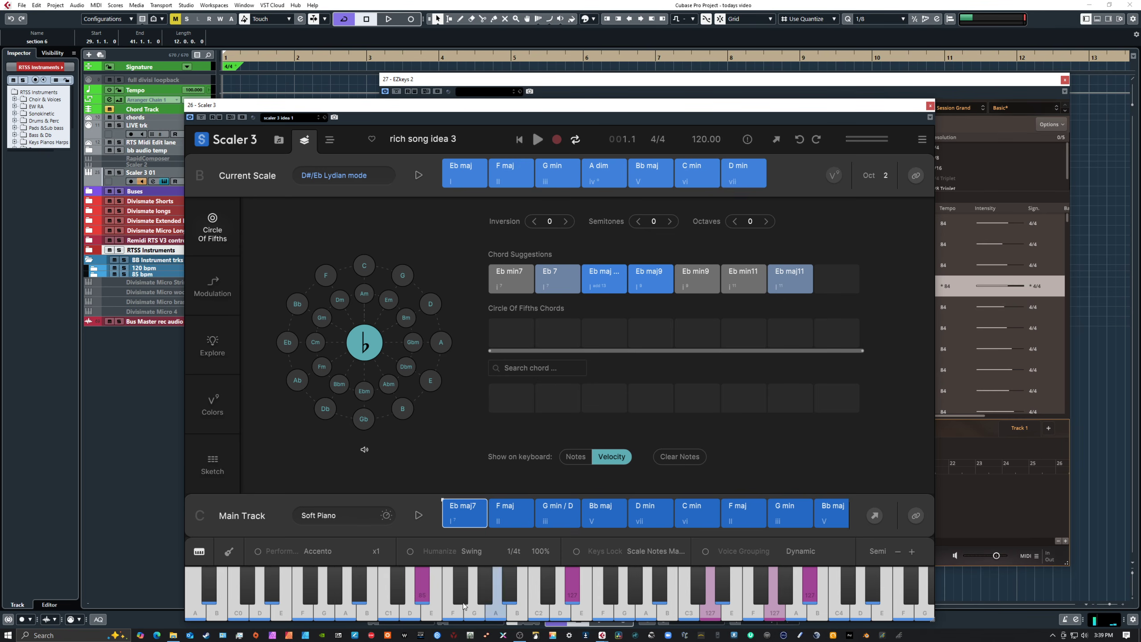
click(461, 522)
click(460, 522)
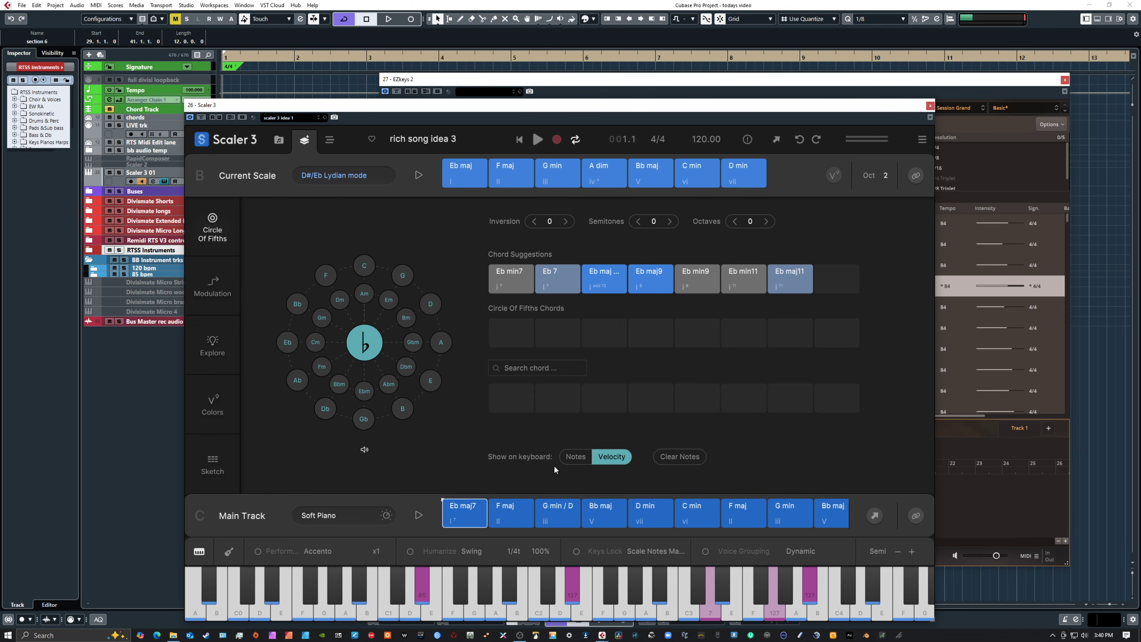
Step: Audition the main track's Eb maj7 chord, move Scaler 3 out of view, and position the EZkeys 2 window for use
click(463, 514)
drag(472, 107, 492, 73)
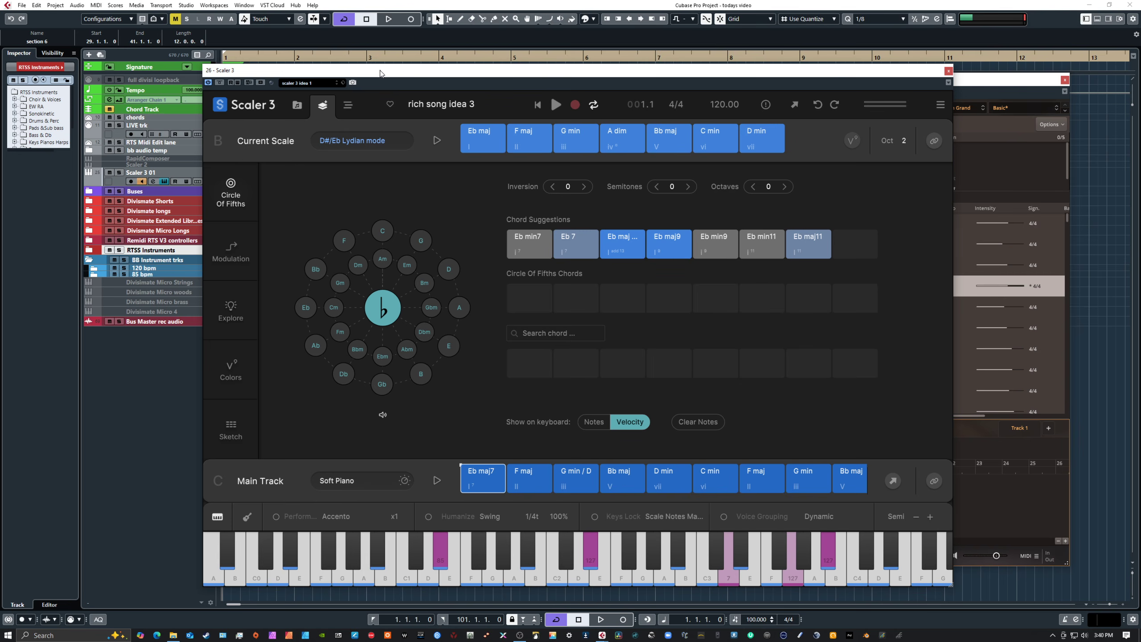
drag(380, 73, 1140, 189)
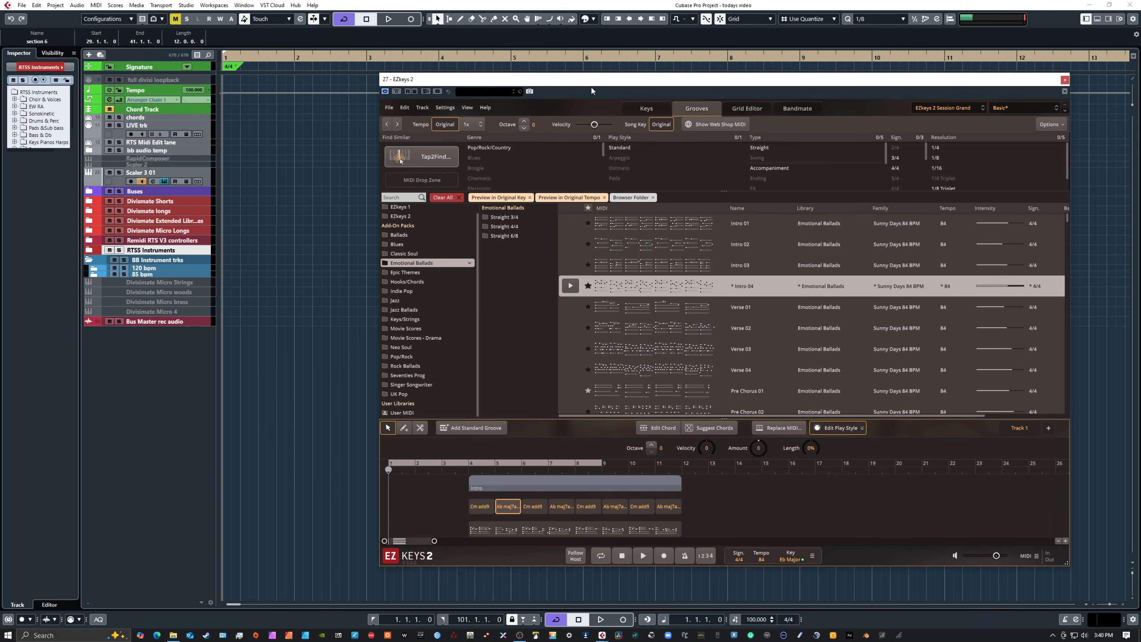
drag(596, 82, 541, 90)
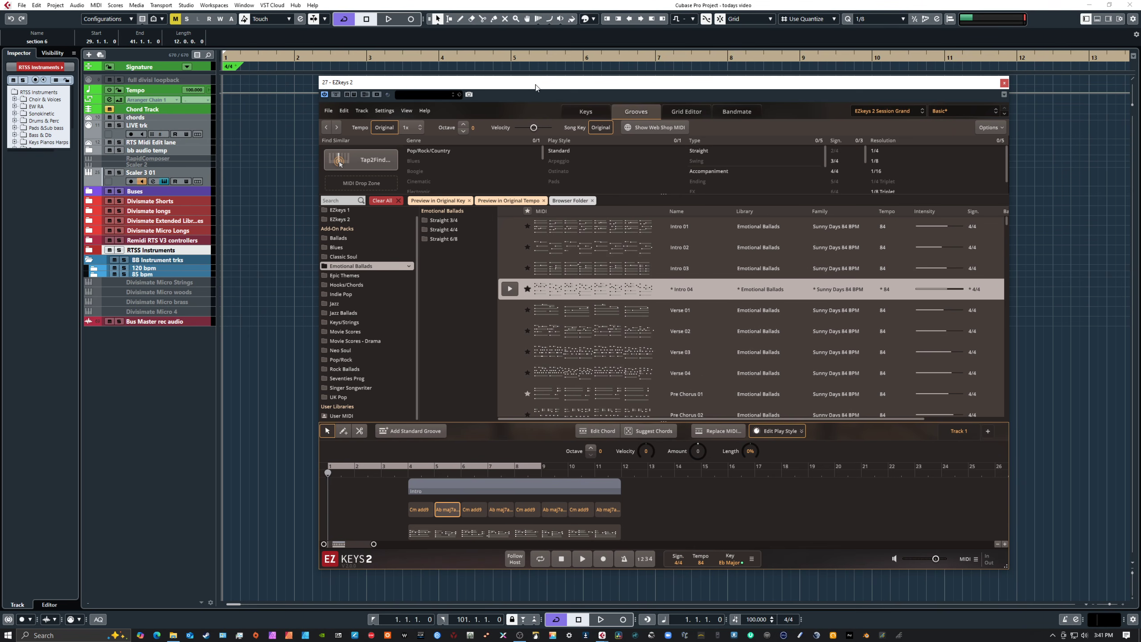
mouse_move(534, 87)
mouse_down()
mouse_move(577, 81)
mouse_move(553, 84)
mouse_up()
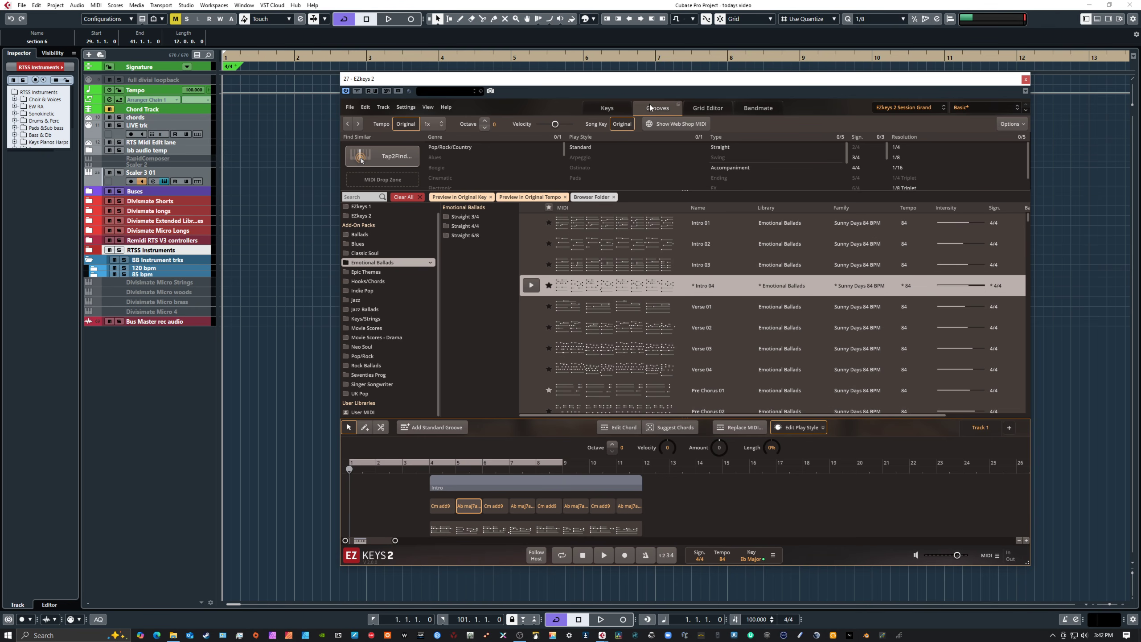
Step: Look over the EZkeys 2 Keys page and the groove categories of the EZkeys 2 library, and return to the Emotional Ballads grooves
click(613, 110)
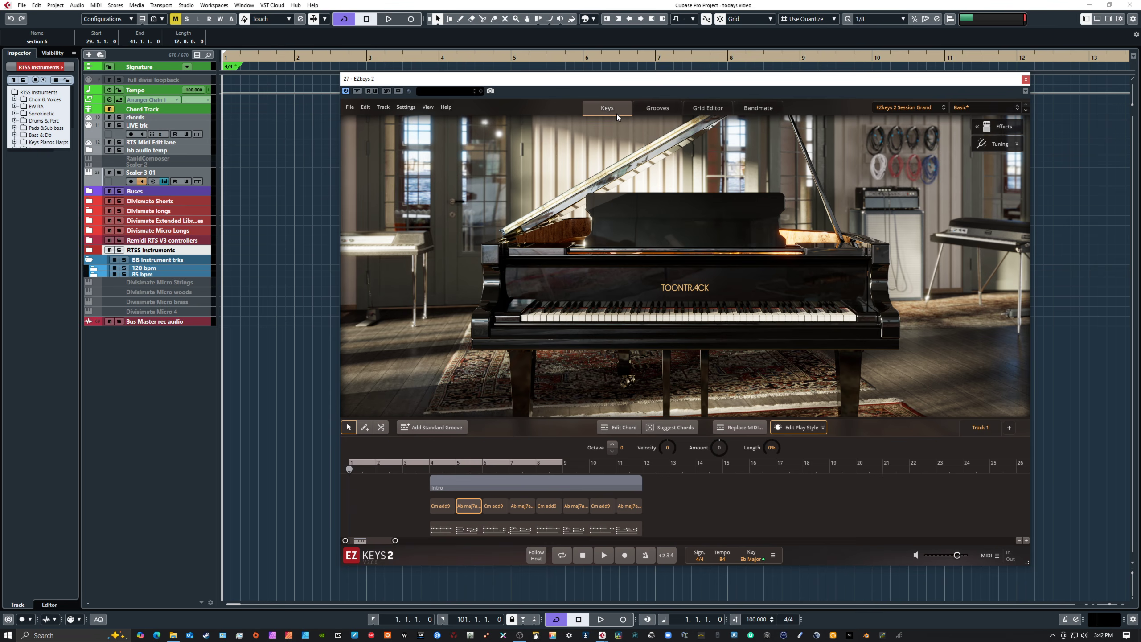
click(647, 111)
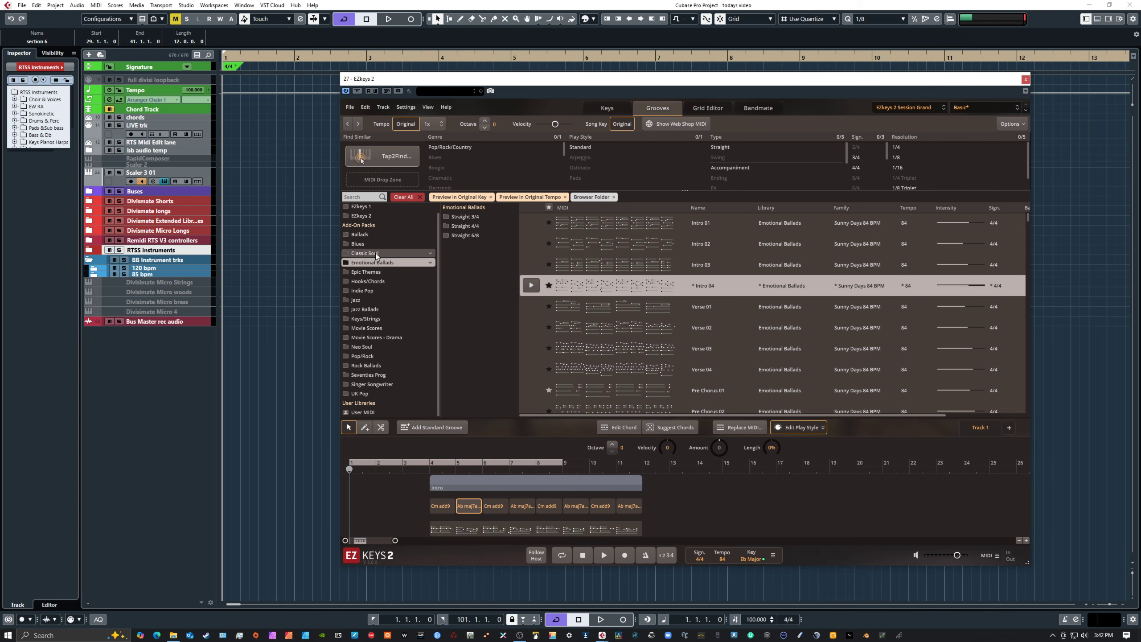
click(384, 216)
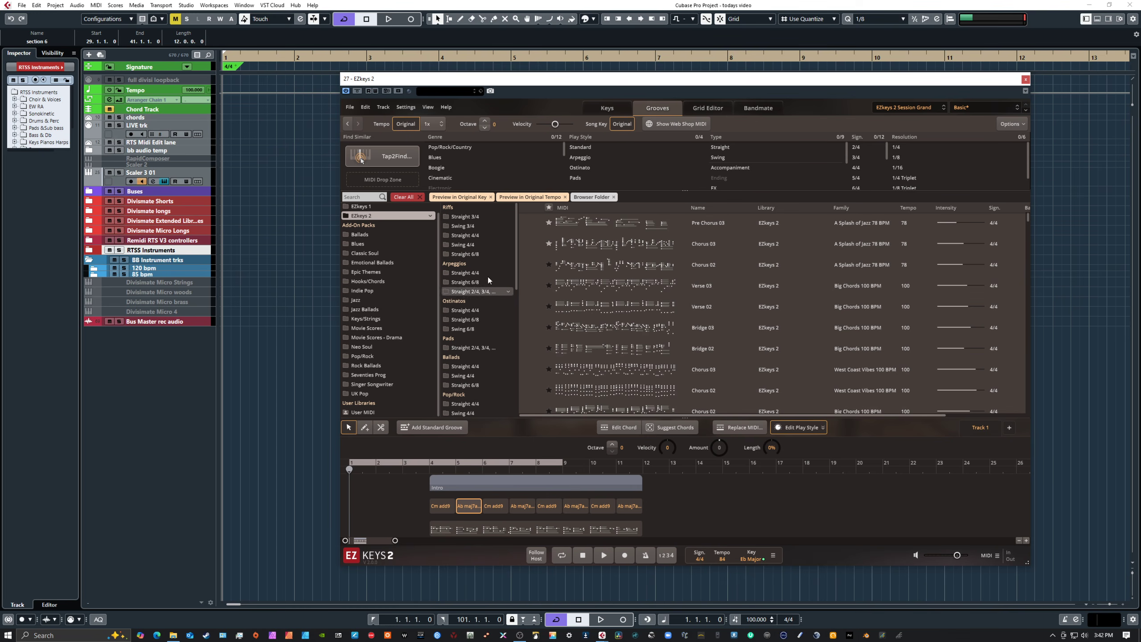
mouse_move(515, 236)
mouse_down()
mouse_move(527, 377)
mouse_move(525, 230)
mouse_up()
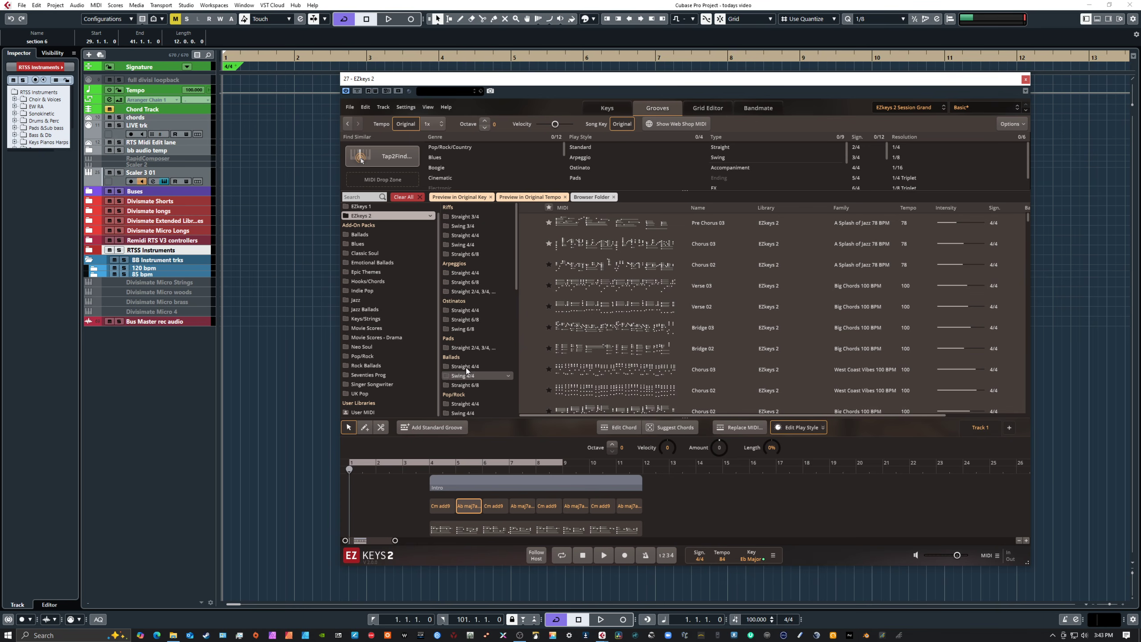
scroll(487, 337, down, 4)
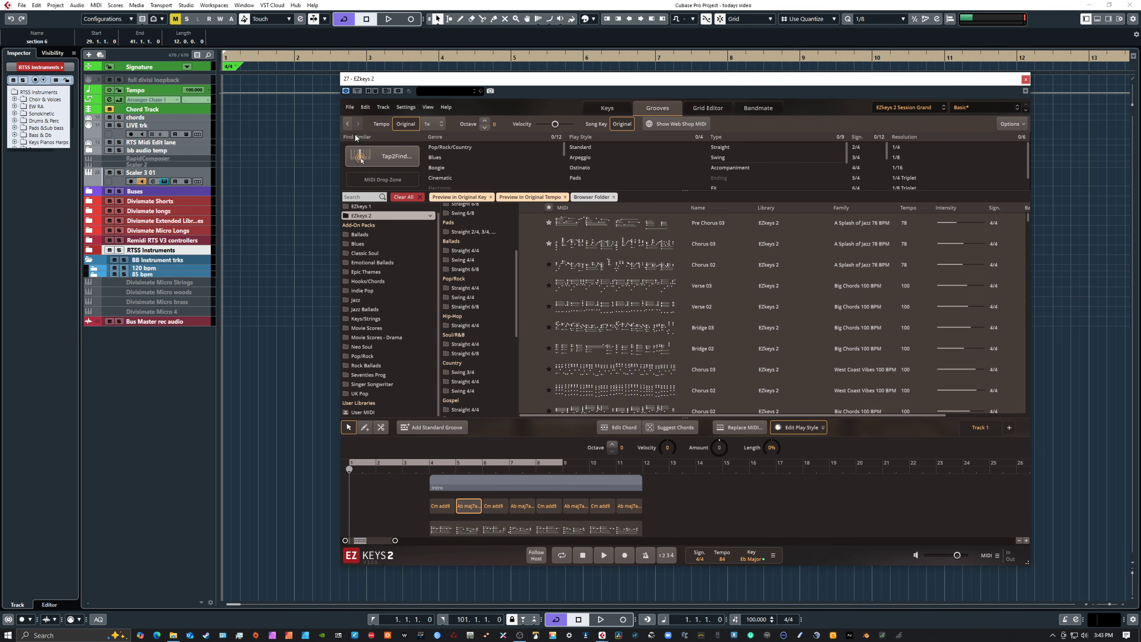
click(347, 122)
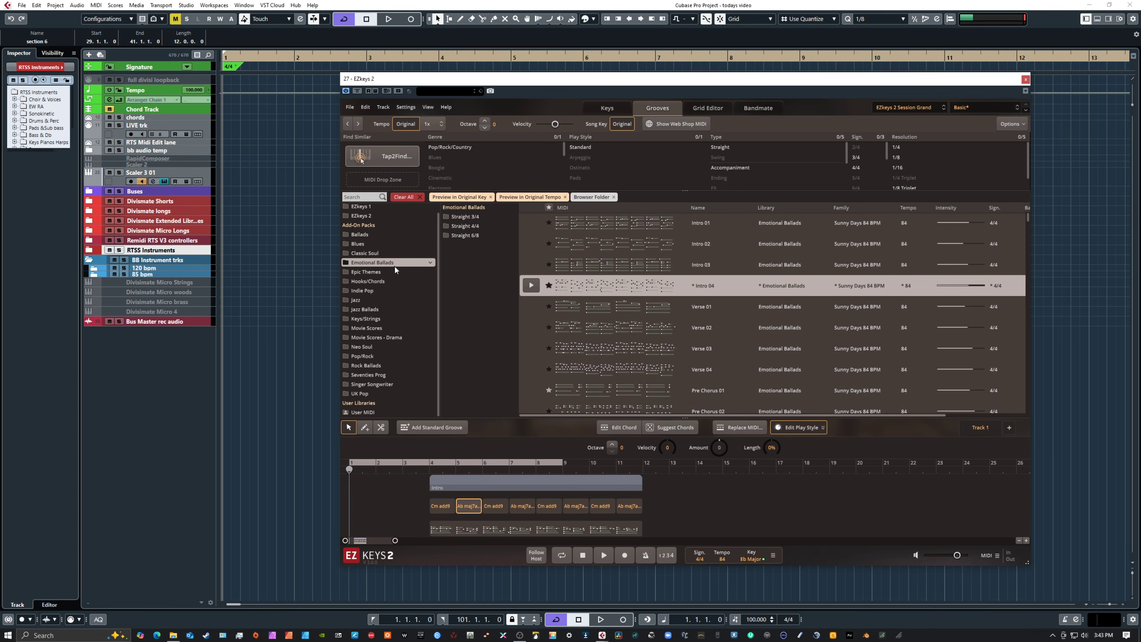
Step: Audition the Intro 04 groove in Emotional Ballads and look through the other grooves in the folder
click(530, 286)
click(531, 286)
scroll(629, 314, down, 5)
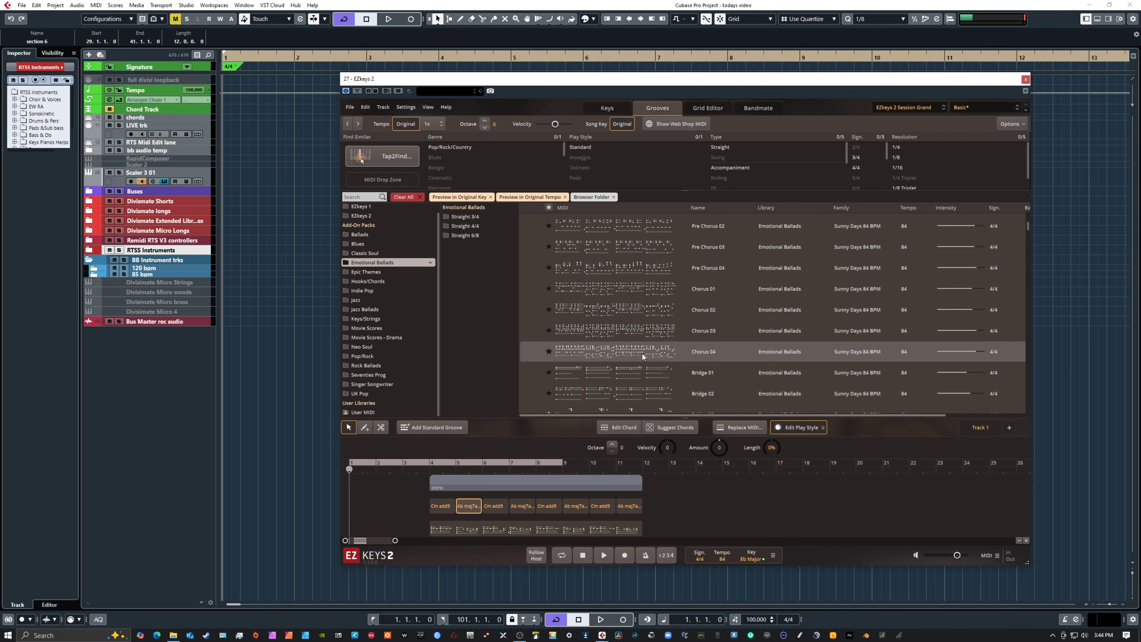
scroll(632, 329, up, 5)
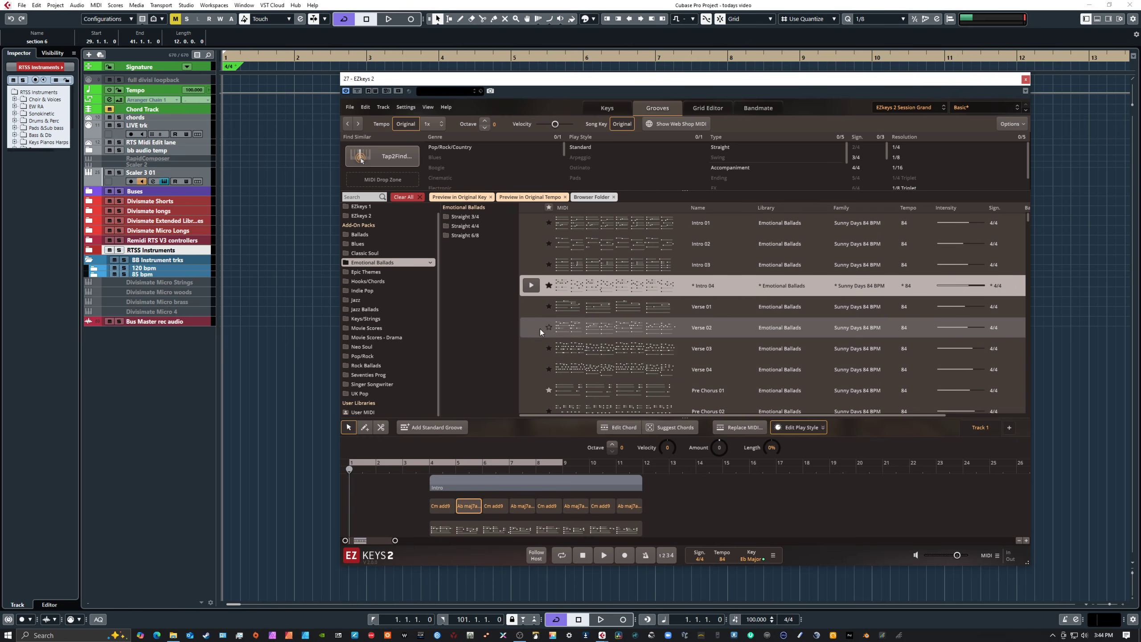
Step: Delete the existing Intro block from the song track and place the Intro 04 groove at bar 1
click(534, 478)
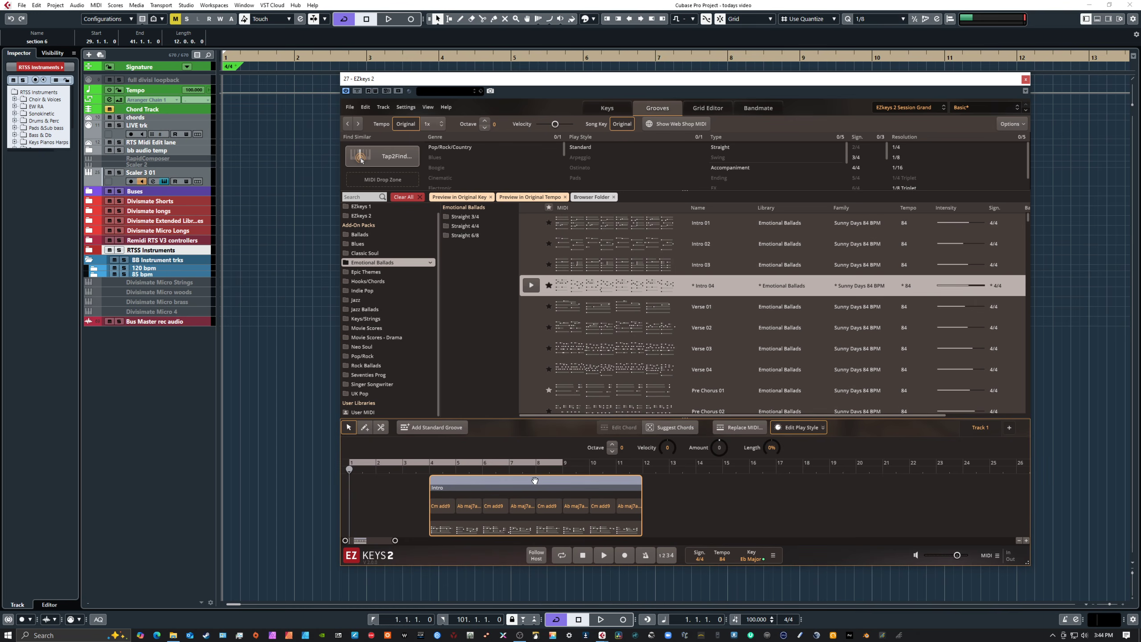
key(Delete)
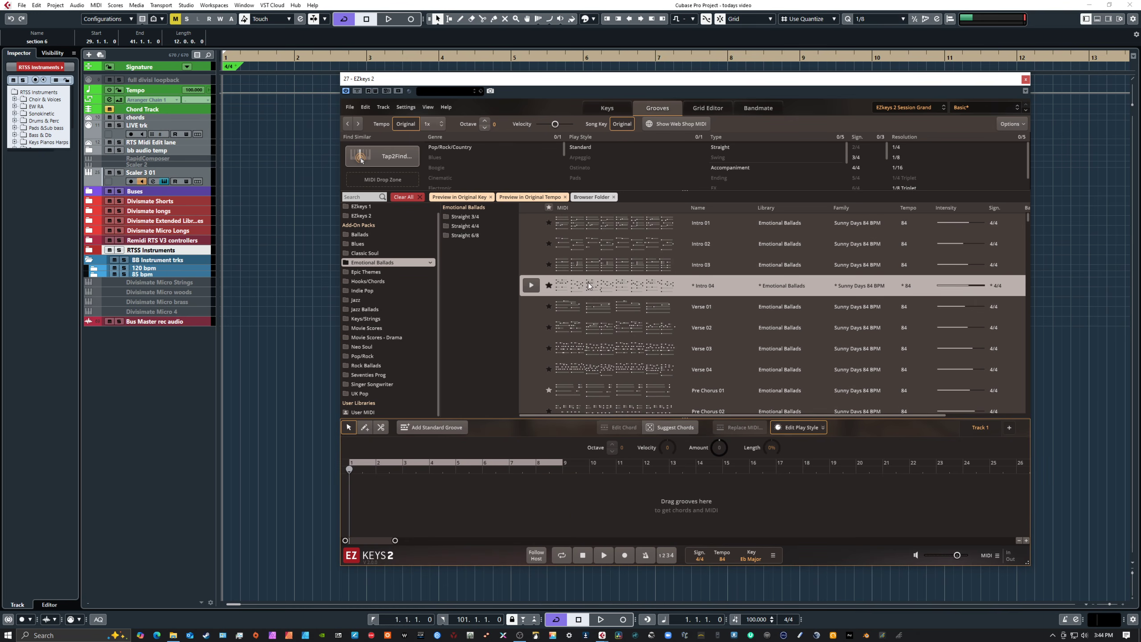
drag(584, 281, 354, 479)
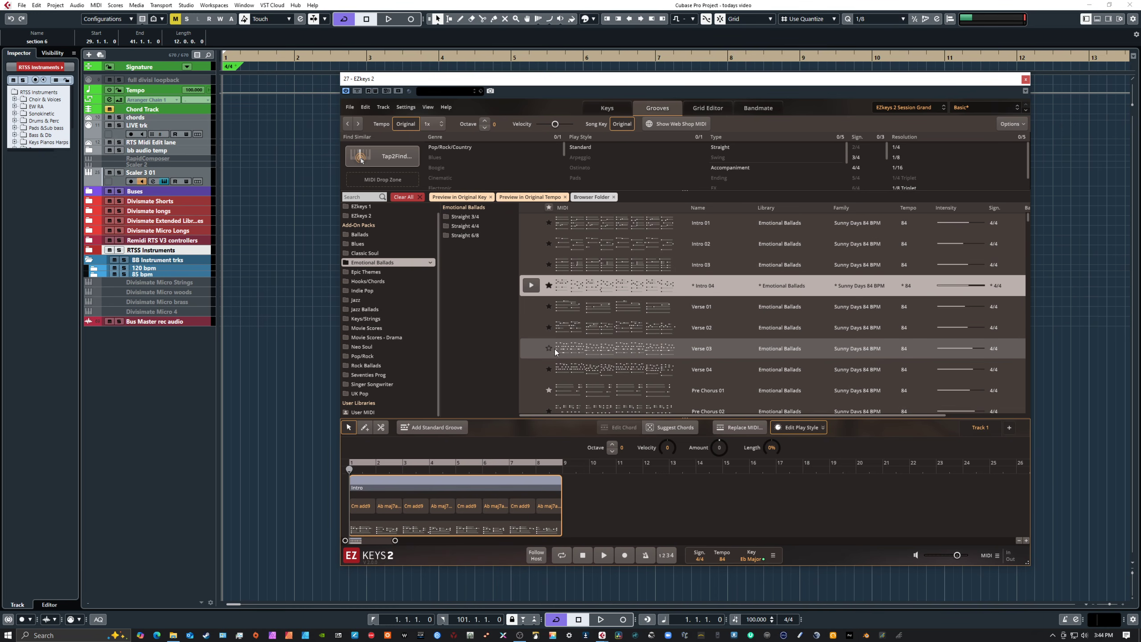
Step: Audition the Verse 03 groove in its original key and tempo
click(529, 349)
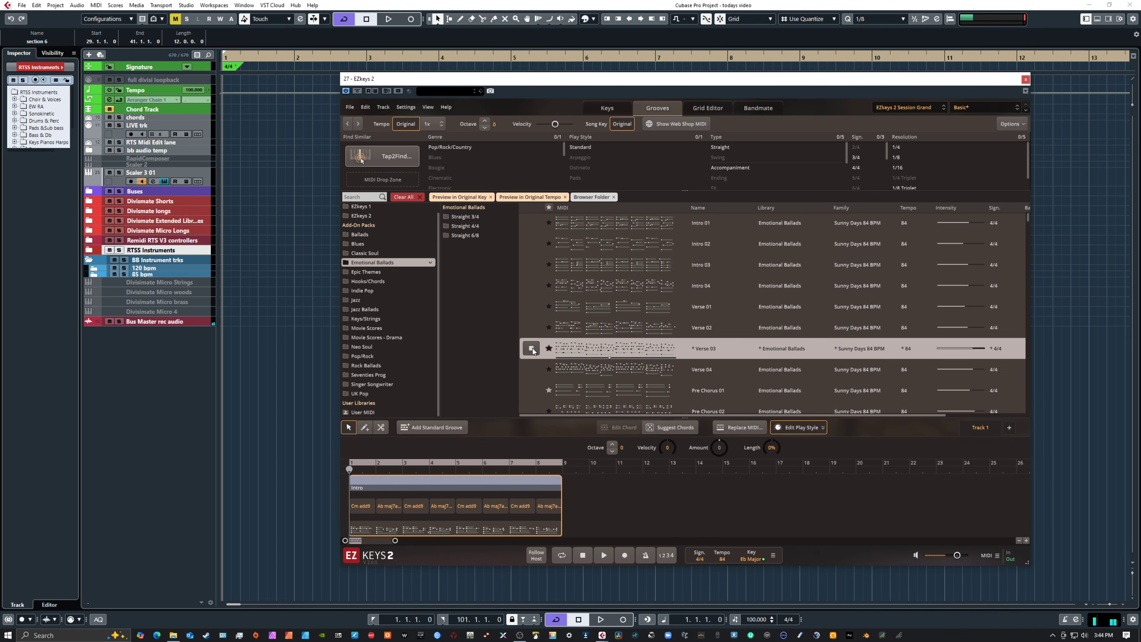
click(531, 348)
scroll(608, 355, down, 1)
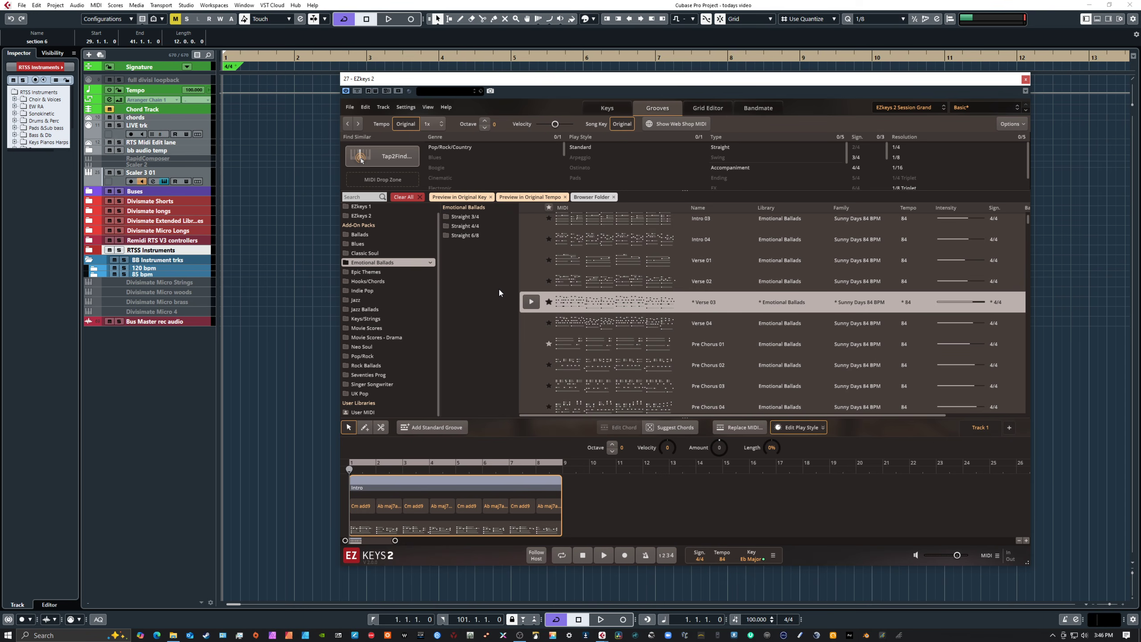
Step: Turn off original tempo and original song key, enable Follow Host, and audition the Verse 03 groove with these settings
click(411, 123)
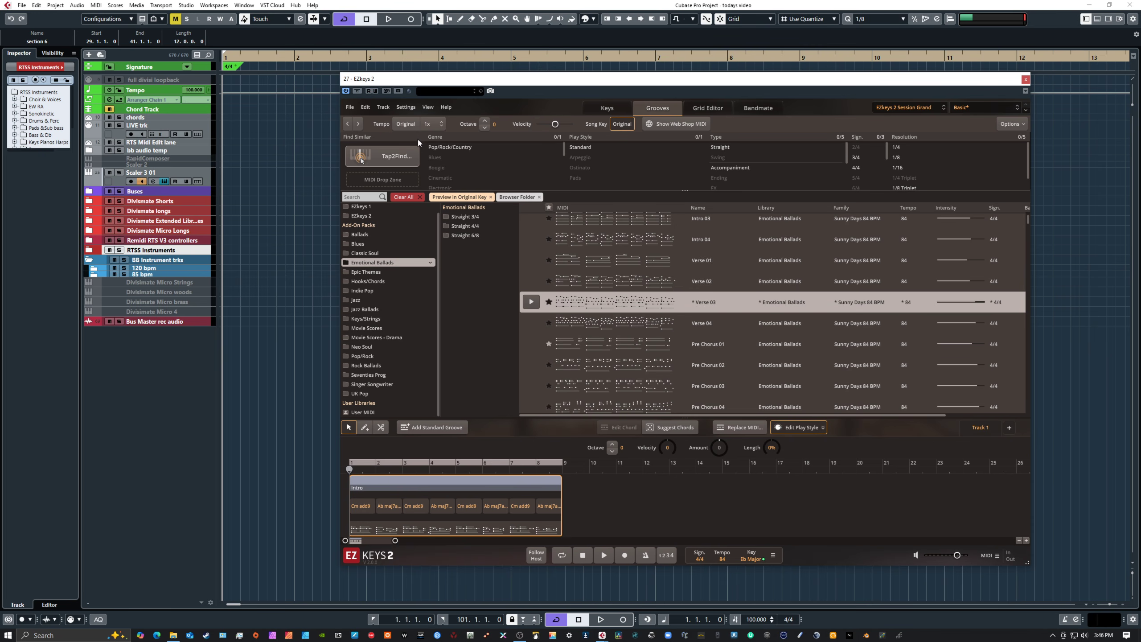
click(622, 123)
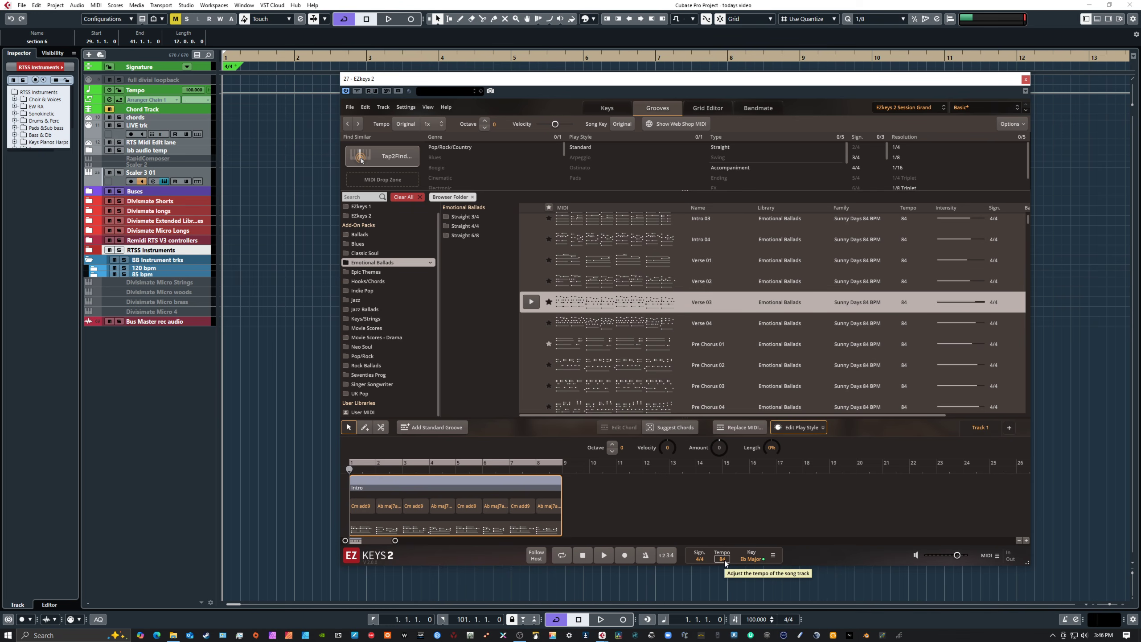
click(536, 556)
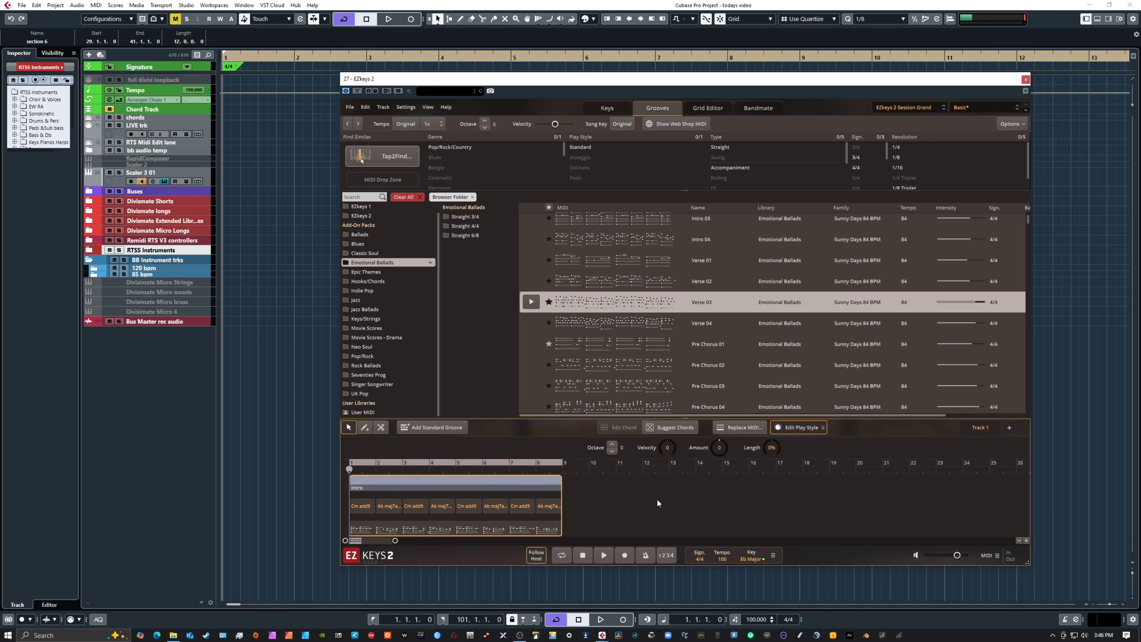
click(530, 302)
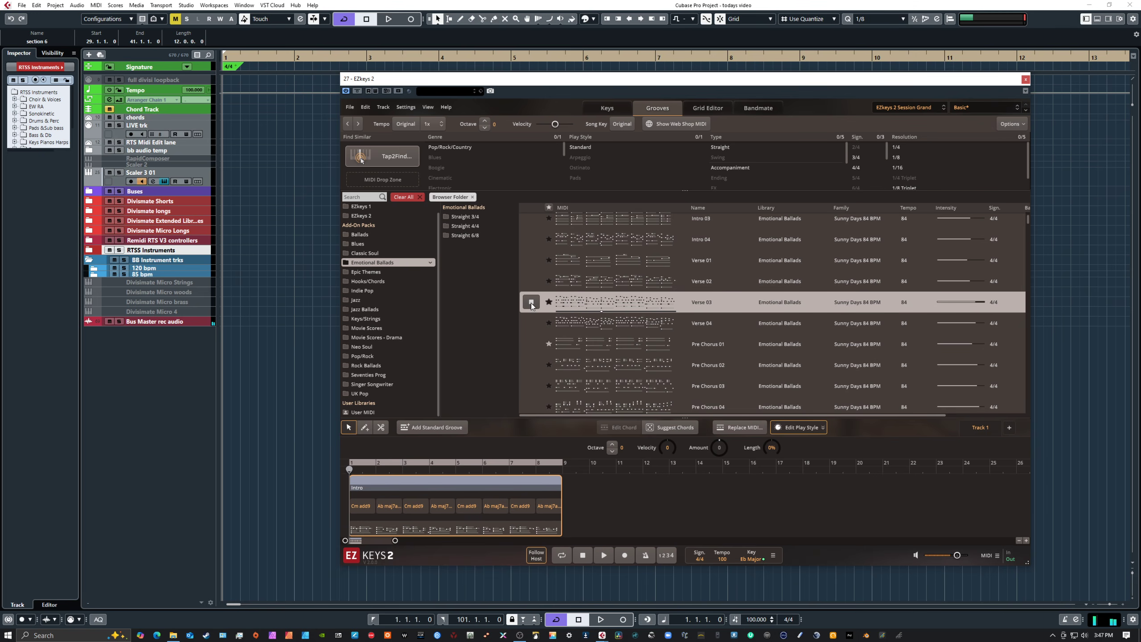
click(531, 303)
Step: Turn original tempo and original song key back on, and audition the Intro 04 groove
click(406, 125)
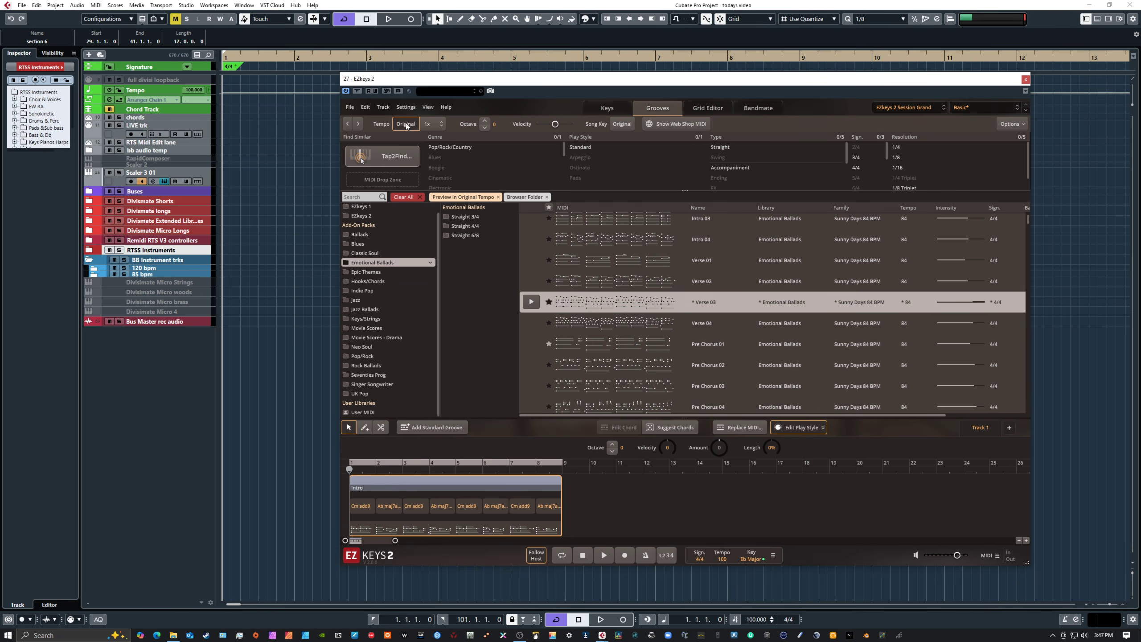
click(622, 125)
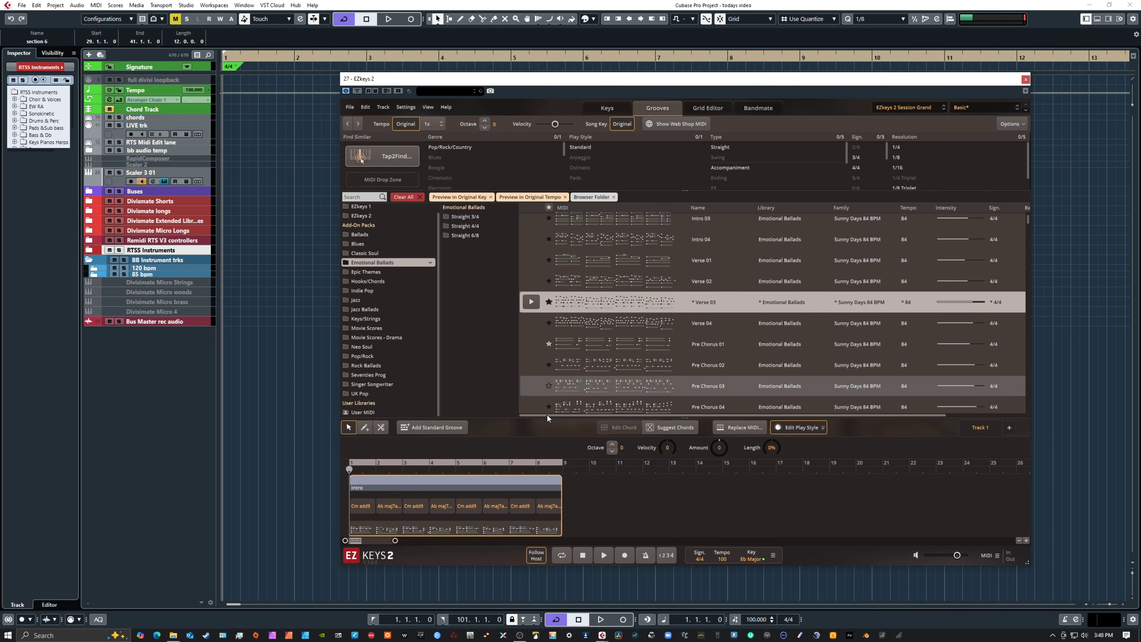
scroll(620, 308, up, 1)
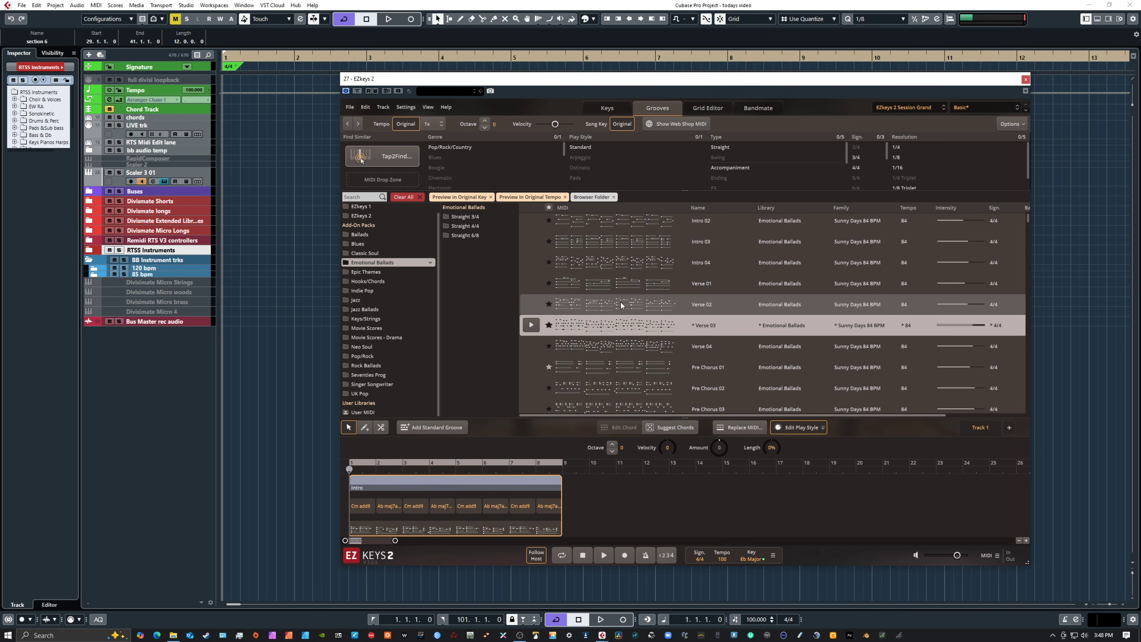
scroll(611, 310, up, 1)
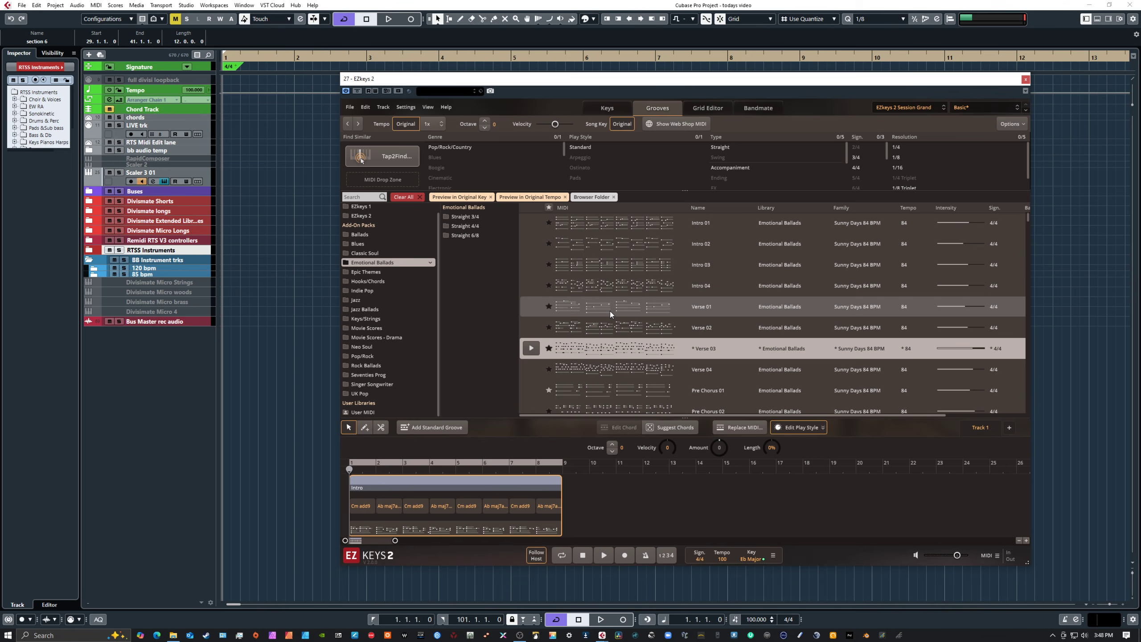
click(532, 285)
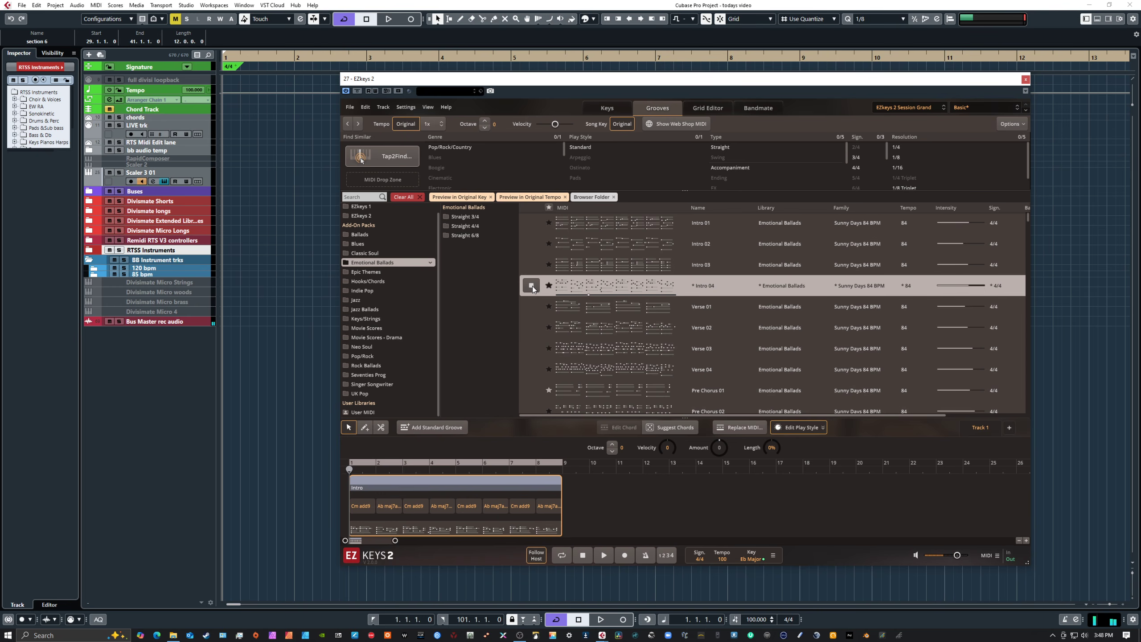
click(532, 286)
Step: Open Suggest Chords for the MIDI of the Intro block and play its original progression
drag(396, 541, 376, 539)
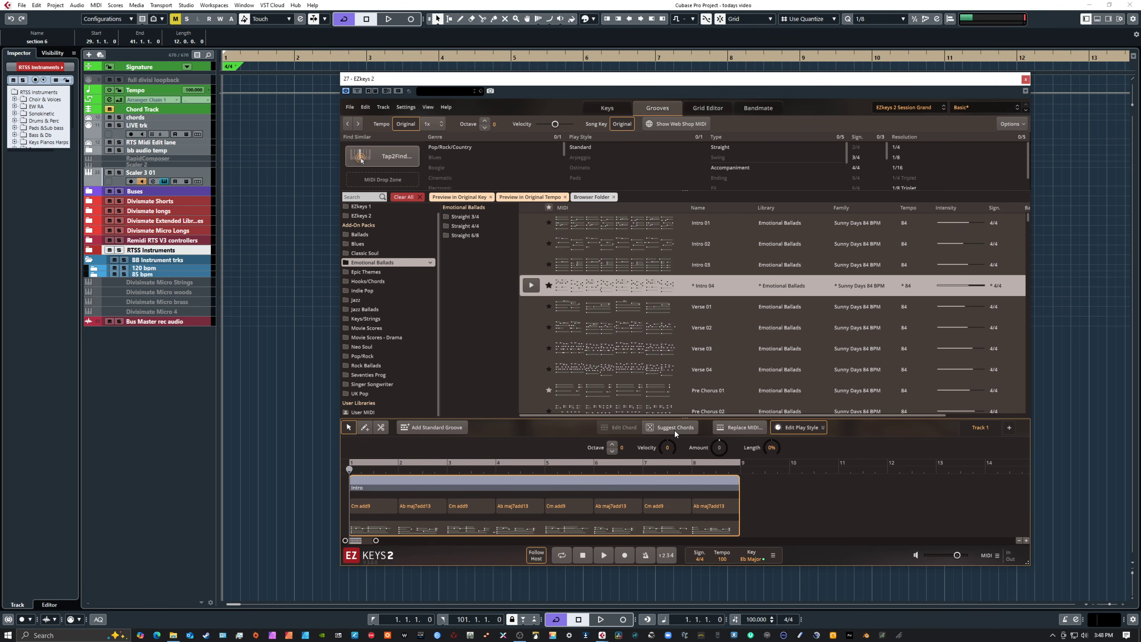
click(616, 531)
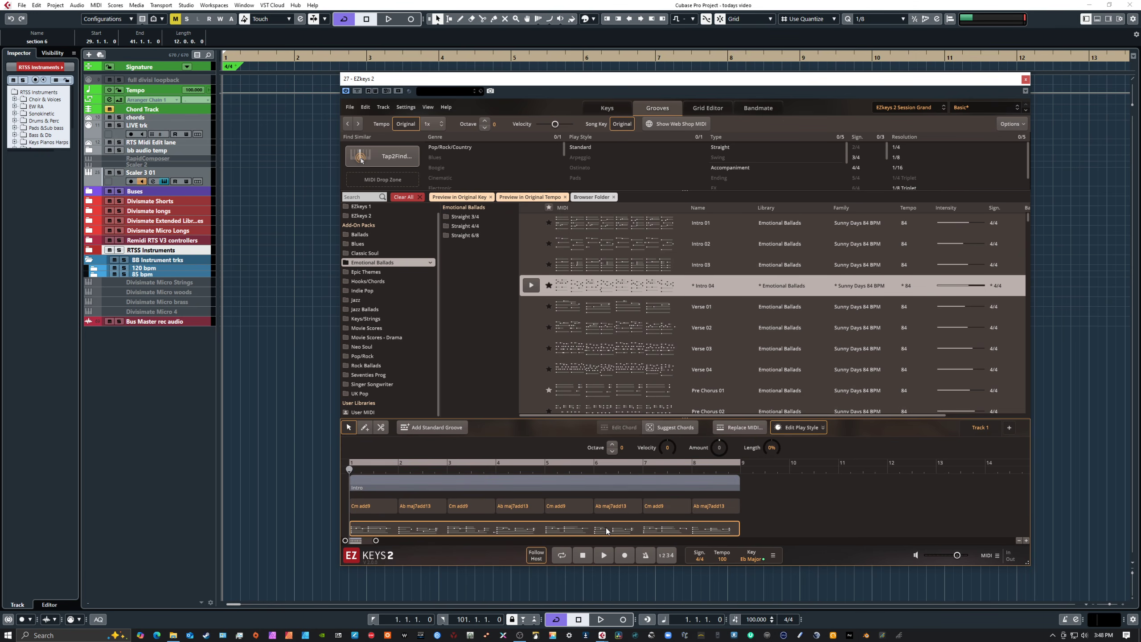
click(675, 427)
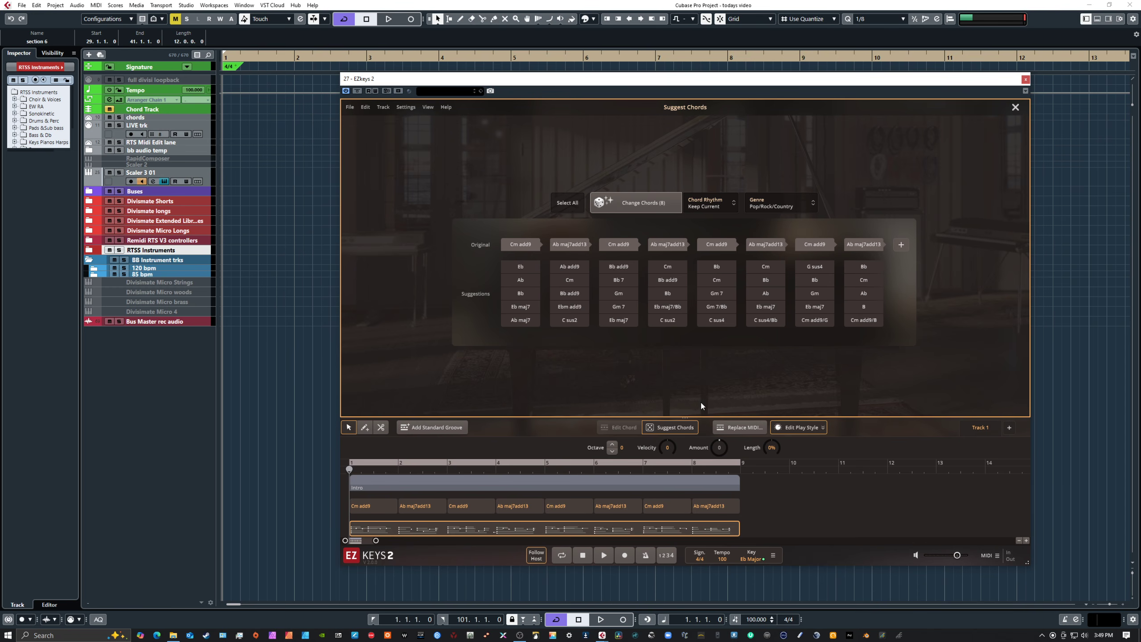
click(603, 555)
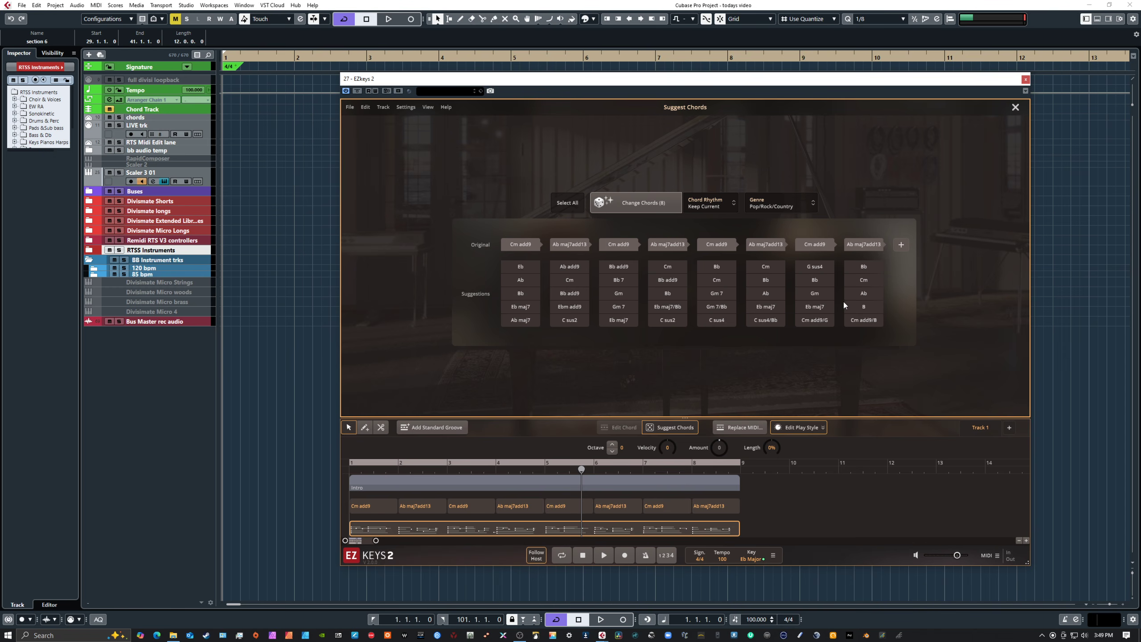
Step: Replace the Intro's eight chords with the suggestions Eb, Ab, Cm, Ab, Eb, G, Ab and Abm, and return the playhead to the start
click(521, 265)
click(569, 282)
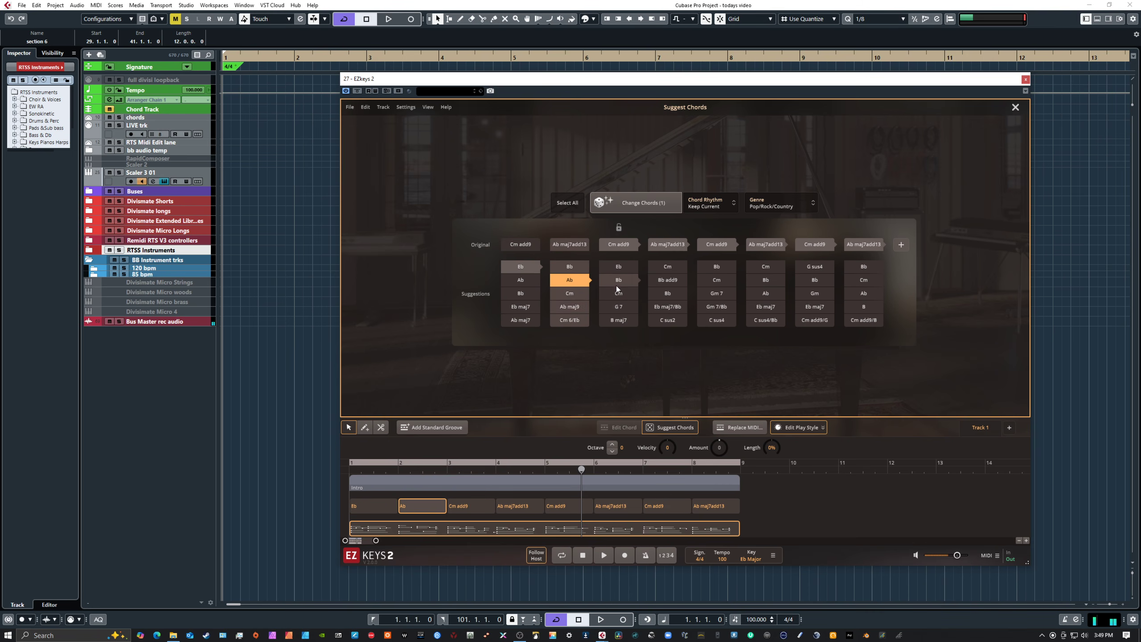
click(619, 293)
click(668, 280)
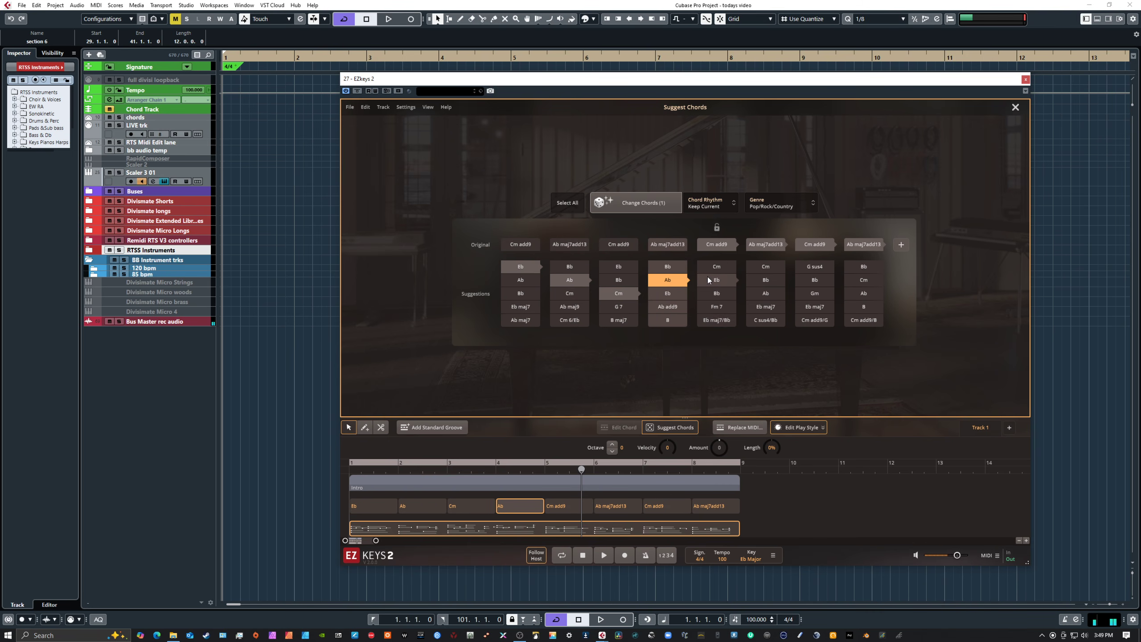
click(717, 280)
click(765, 292)
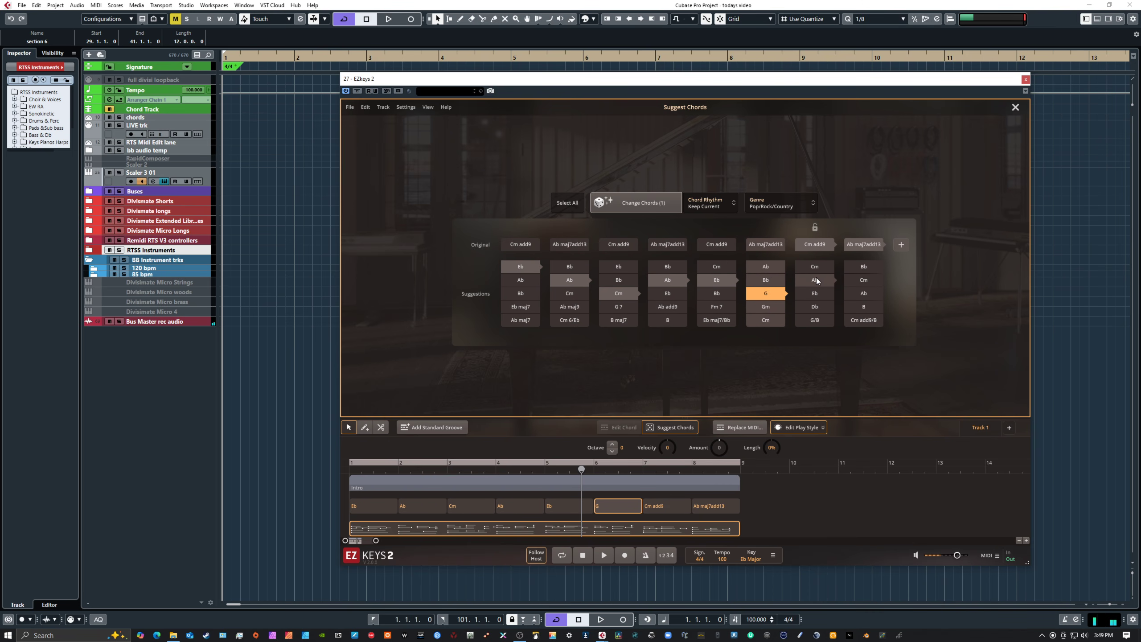
click(814, 280)
click(861, 269)
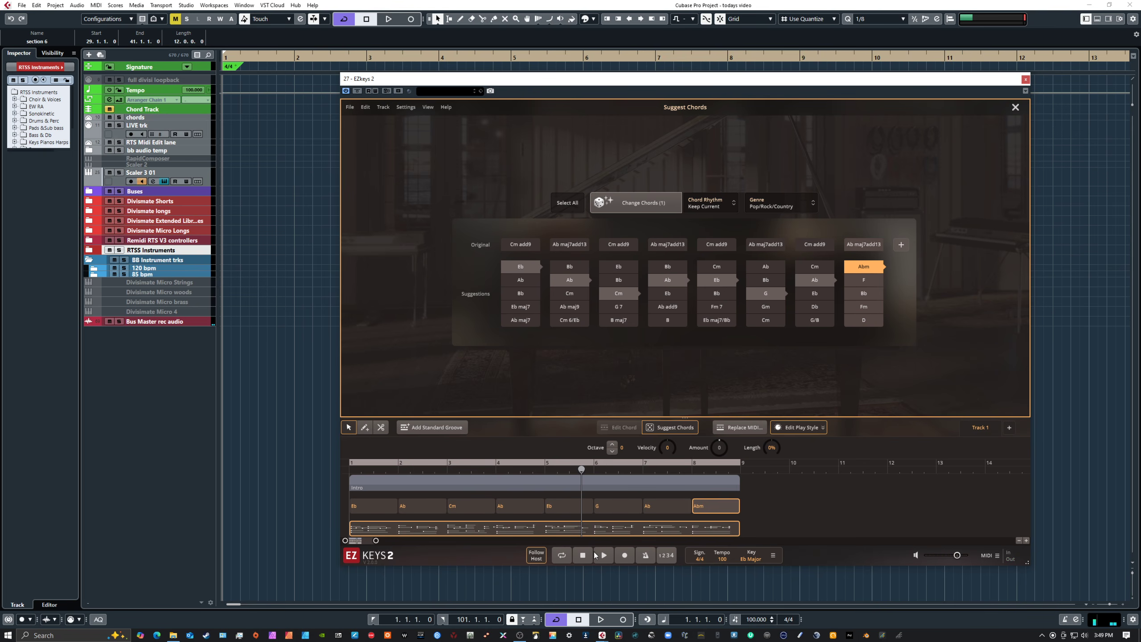
click(581, 557)
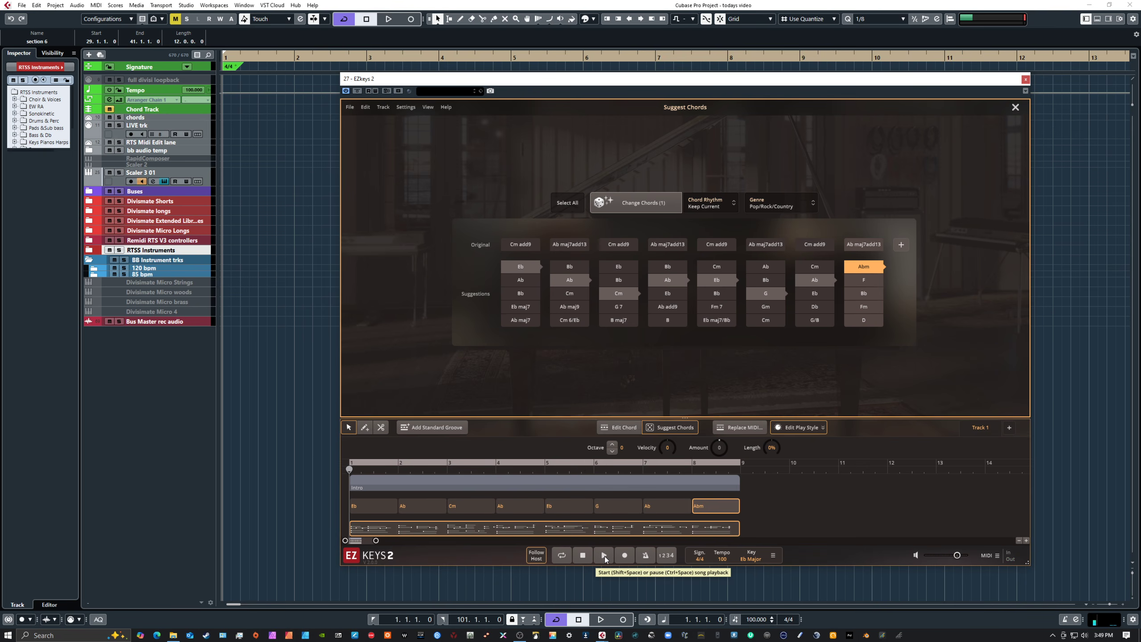
Step: Play the Intro block's new chord progression, stop playback, and close Suggest Chords
click(605, 556)
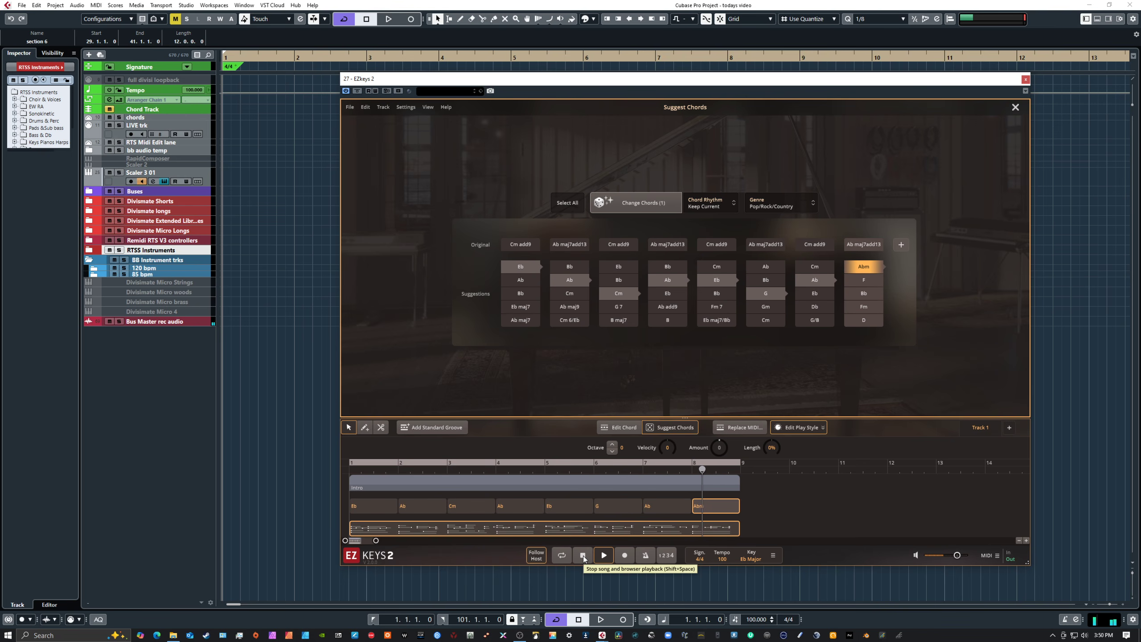
click(583, 556)
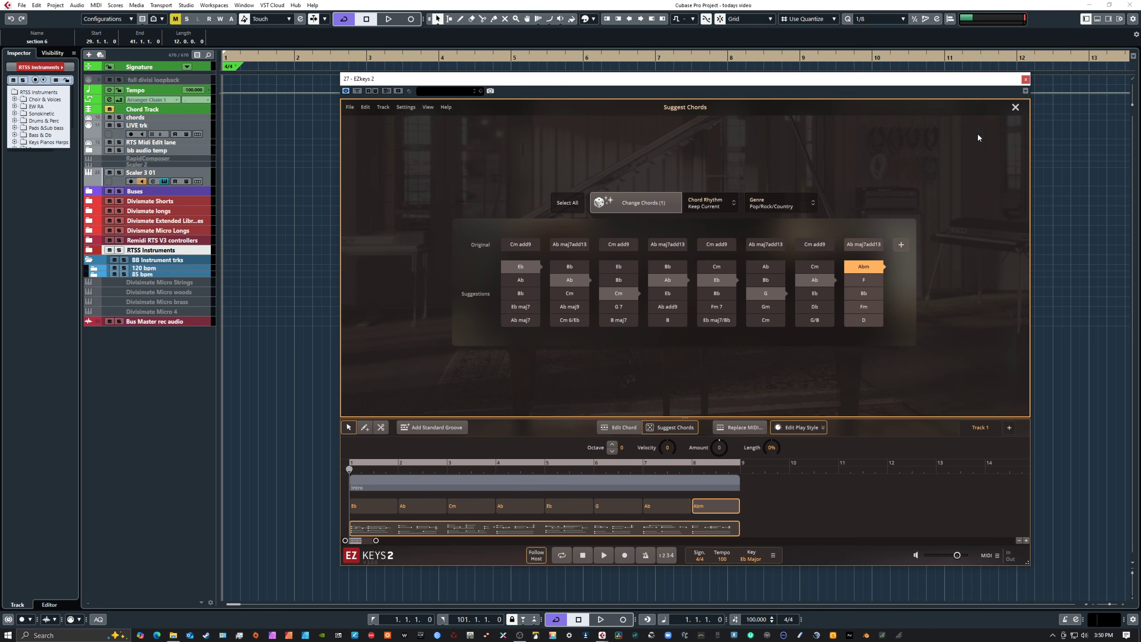
click(1015, 107)
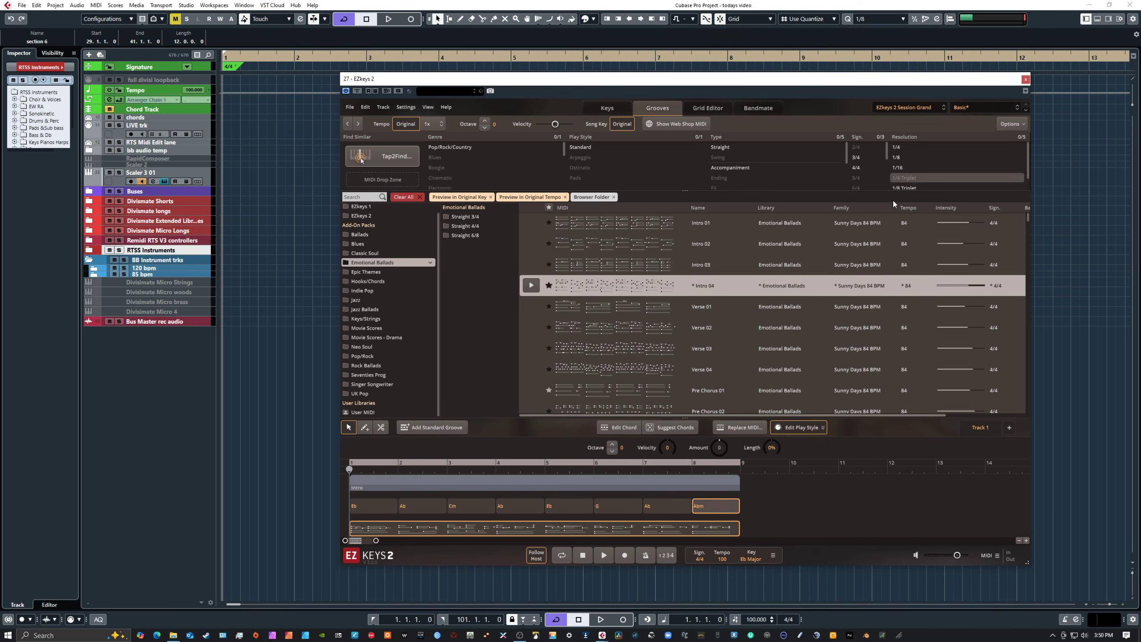
Step: Inspect the Intro's notes in the Grid Editor, select the second low Eb note in bar 1, and return to the Grooves browser
click(706, 107)
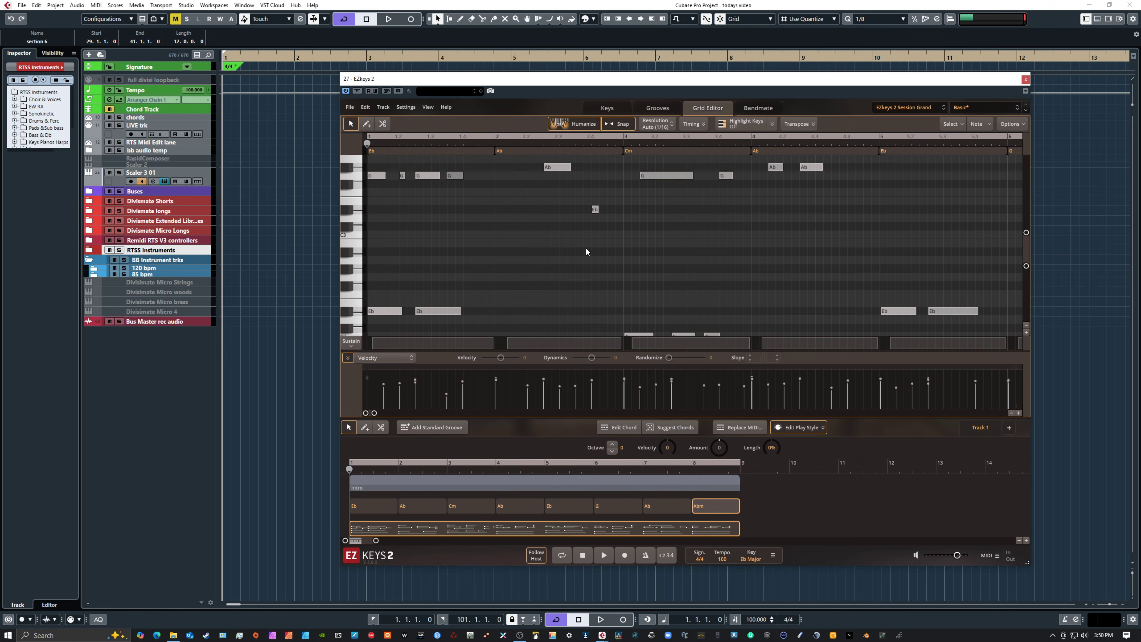
click(437, 310)
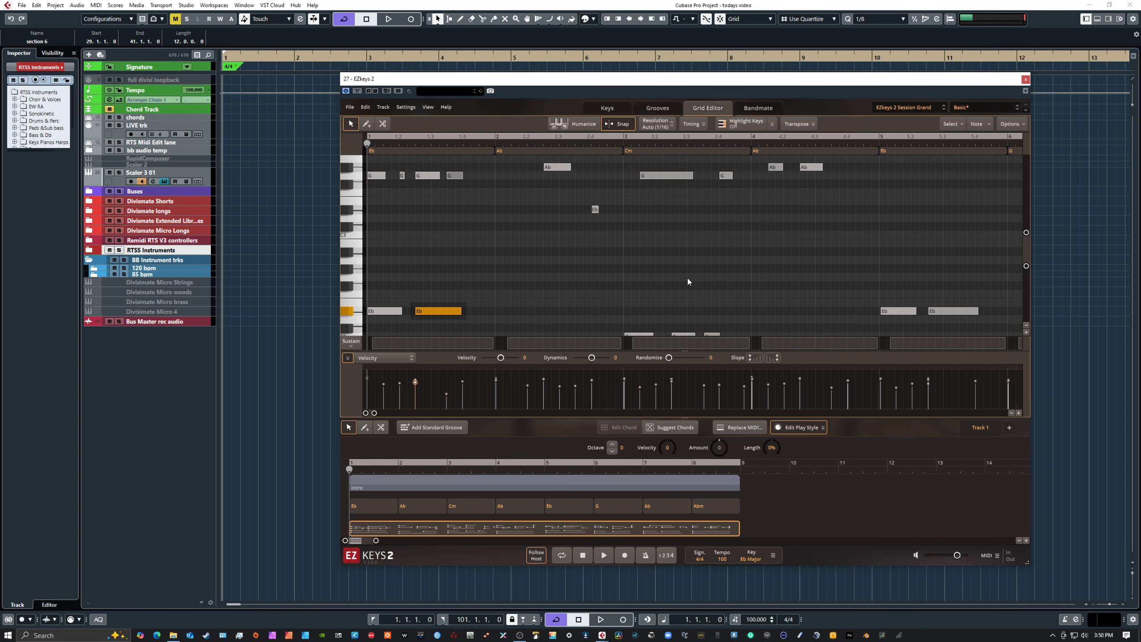
click(662, 108)
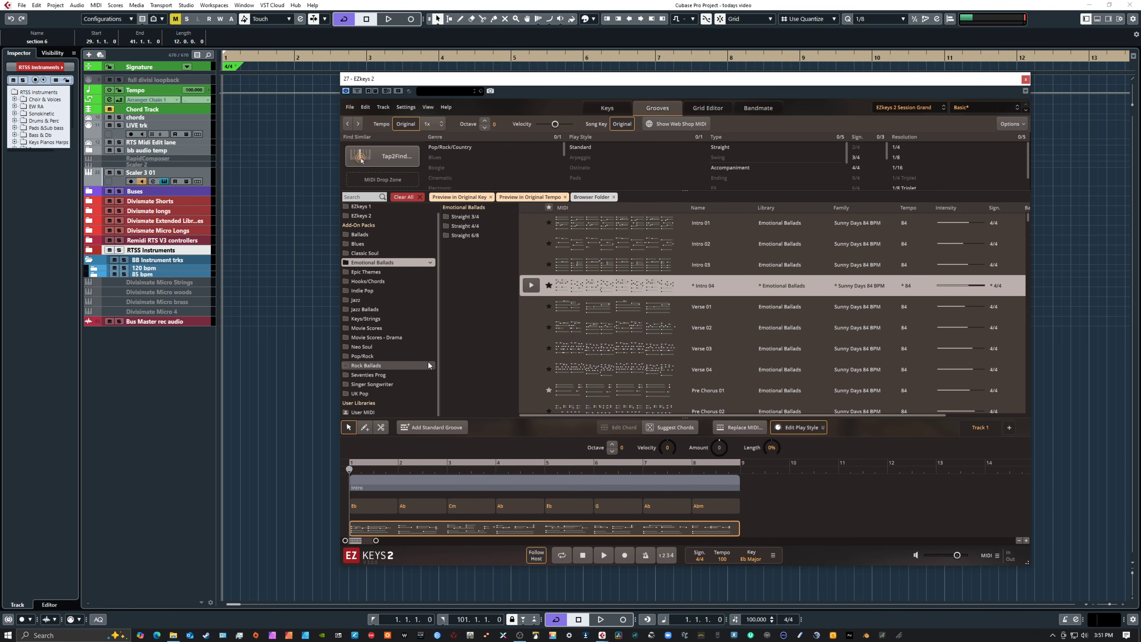
Step: Browse the User MIDI library's 2025 folder to the "original idea from emoti..." set and audition EZkeys Track 1
click(376, 413)
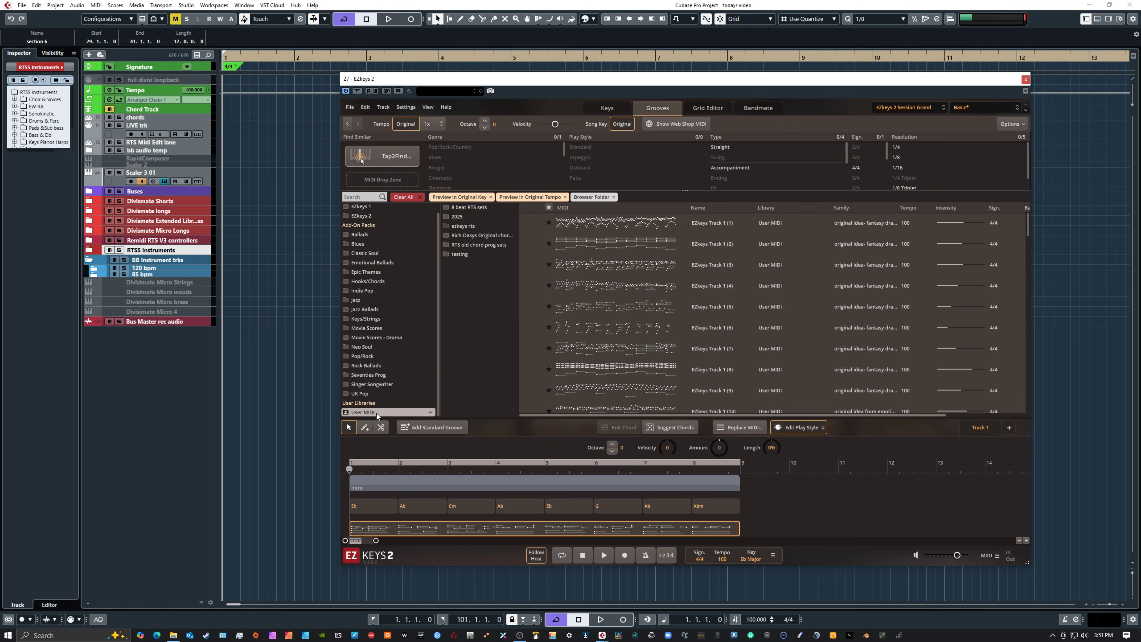
click(468, 215)
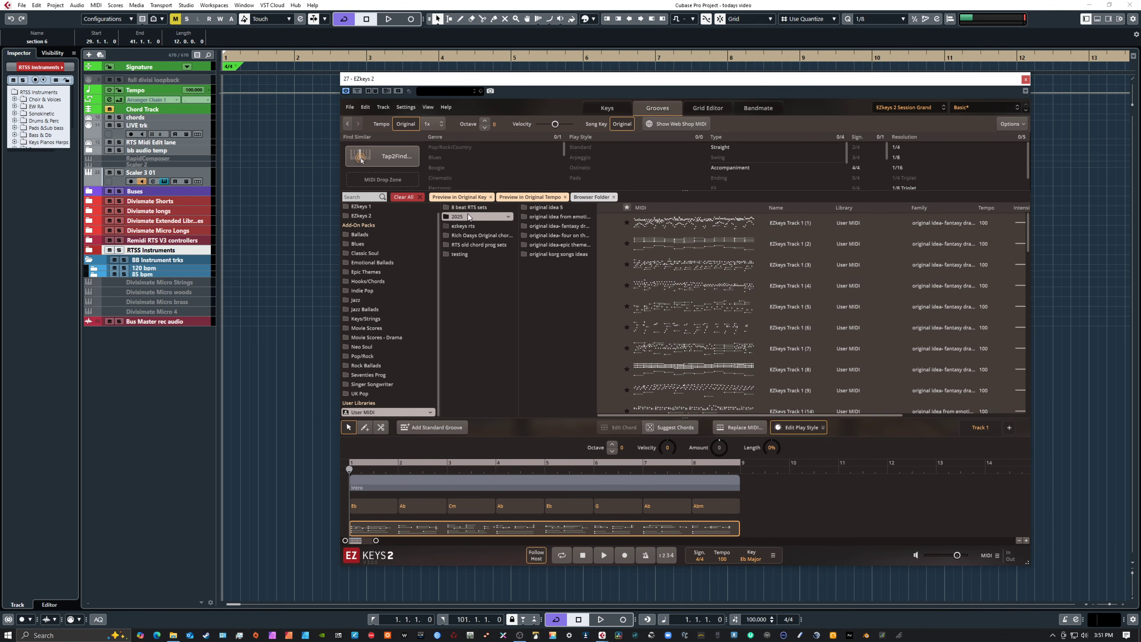
click(562, 216)
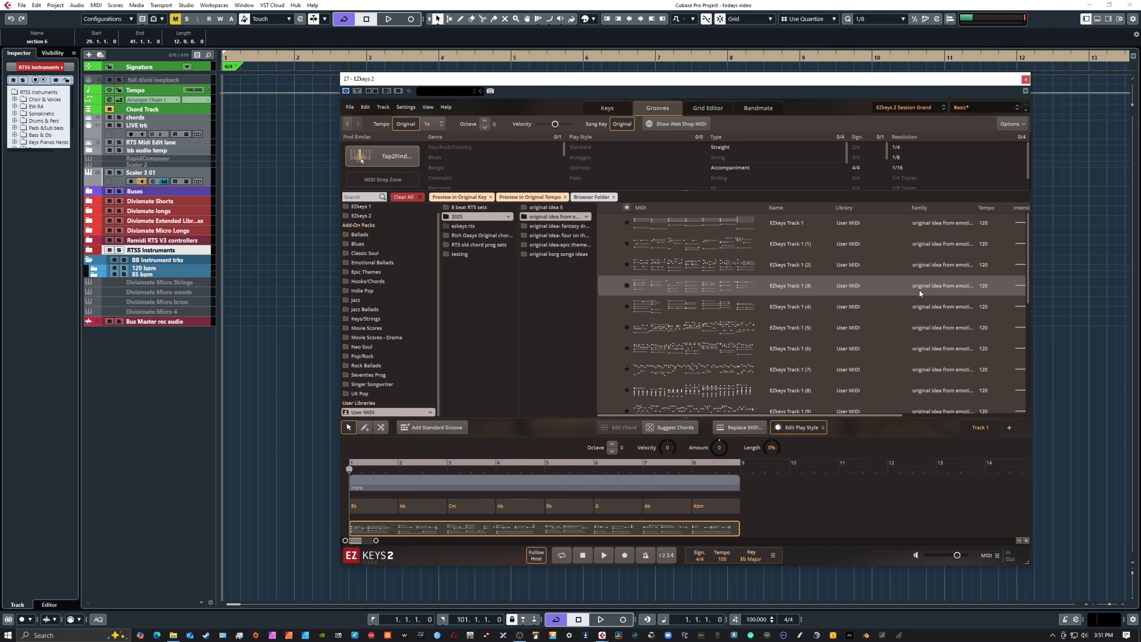
scroll(919, 292, down, 5)
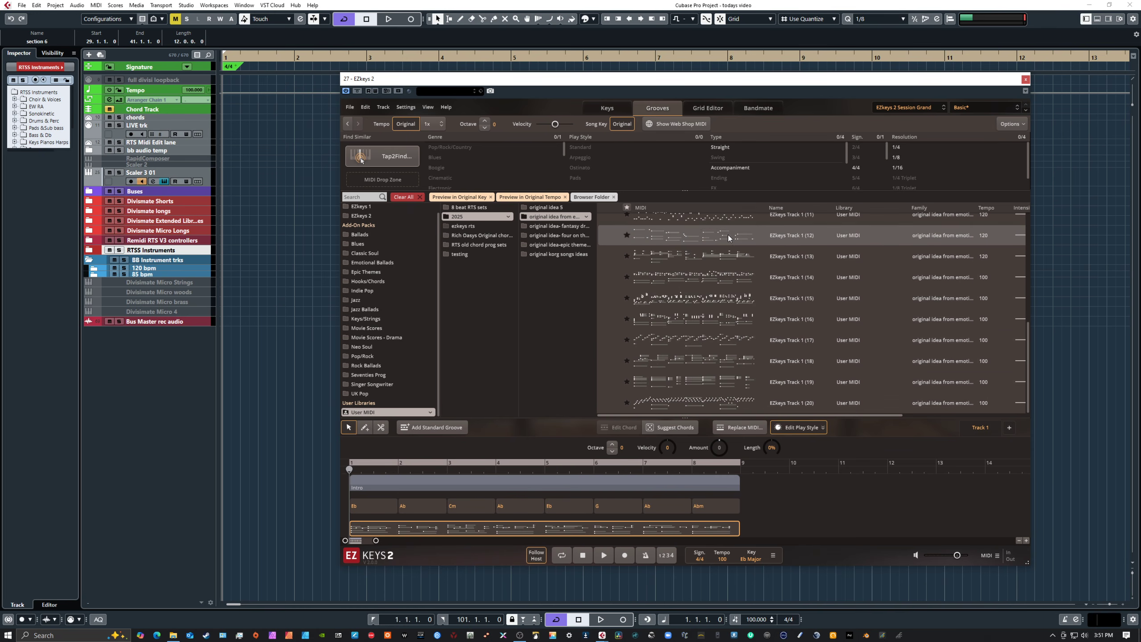
scroll(739, 306, up, 3)
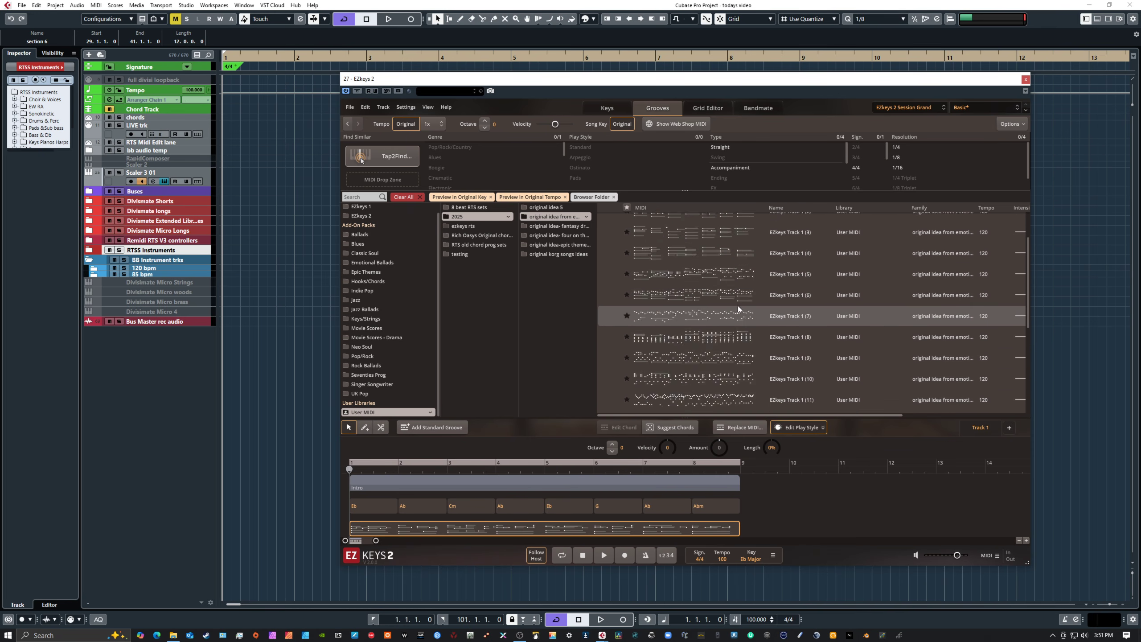
scroll(737, 304, up, 3)
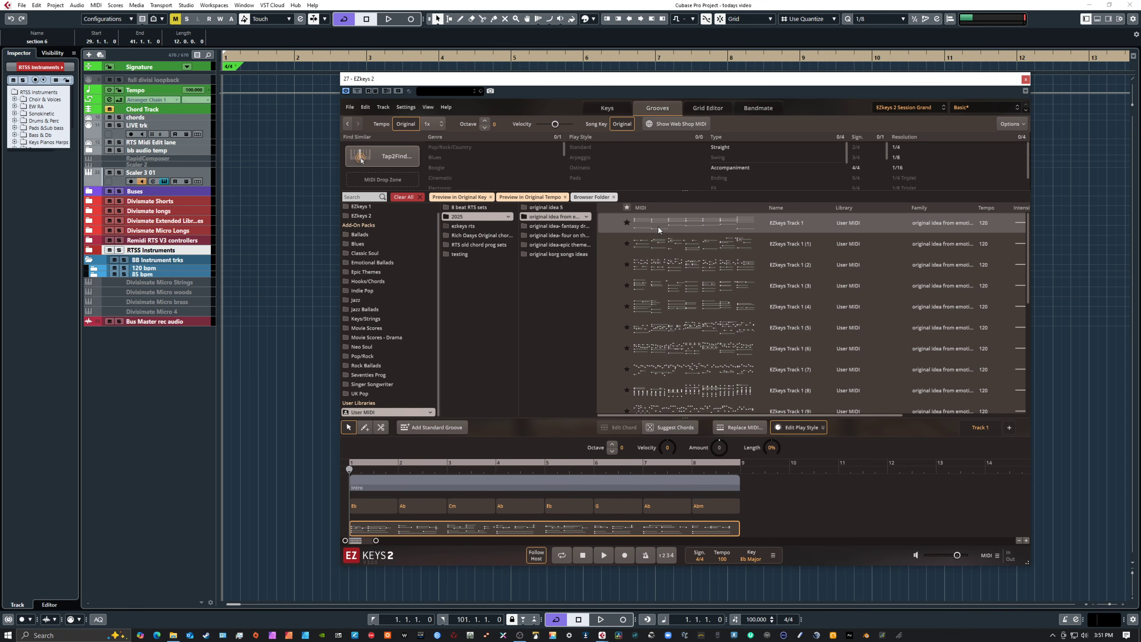
click(610, 225)
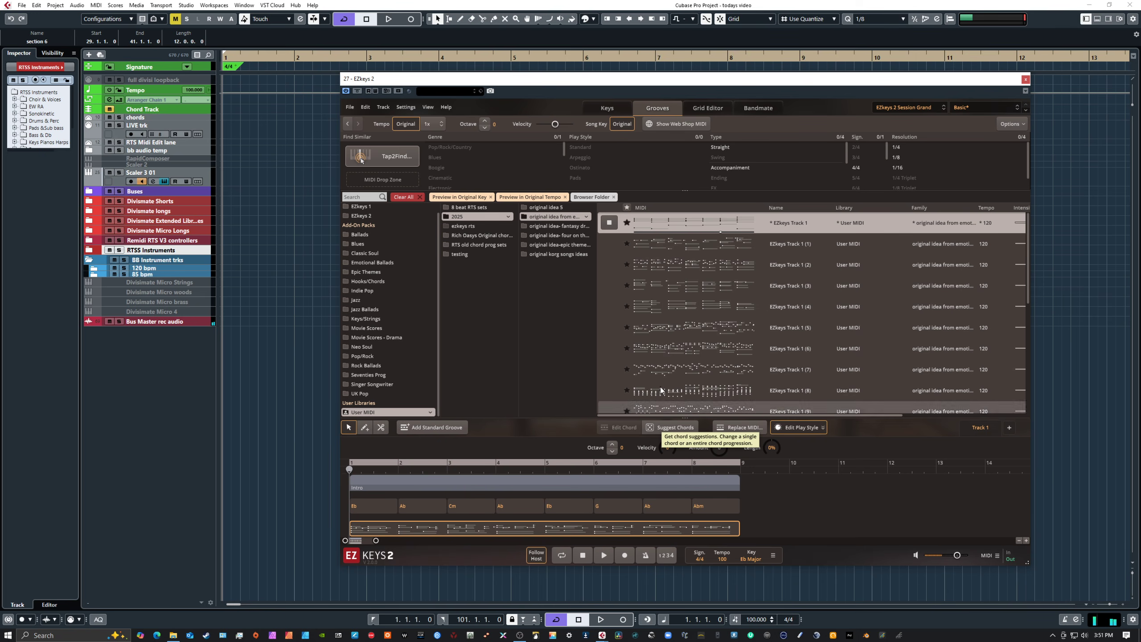
click(609, 222)
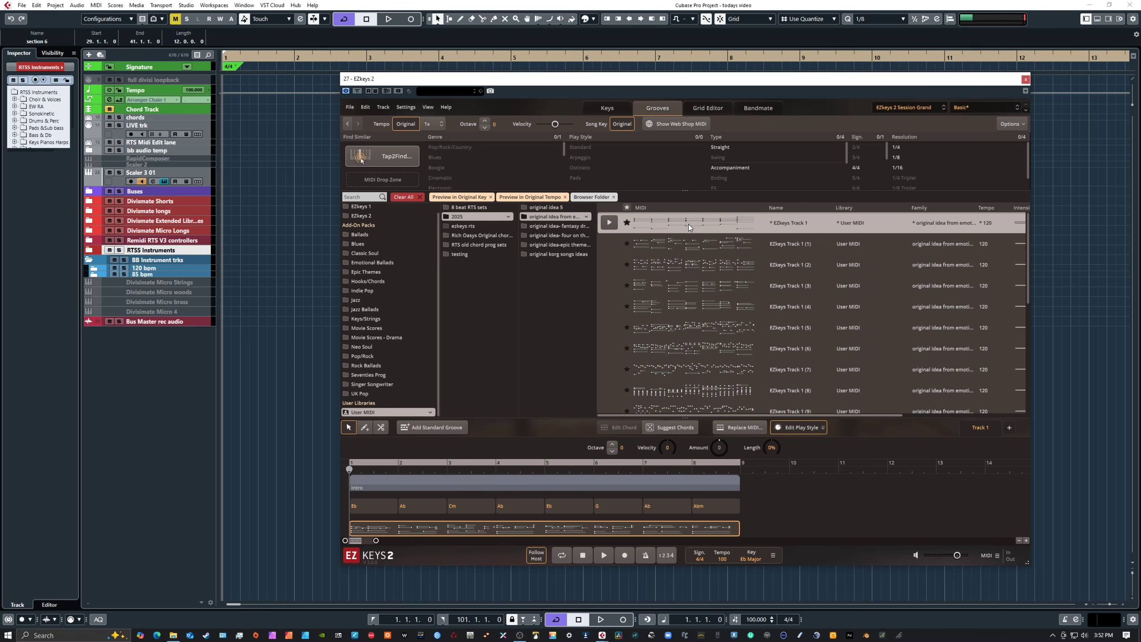
Step: Look through the set's grooves and audition EZkeys Track 1 (1), (2) and (3) in turn
scroll(702, 271, down, 3)
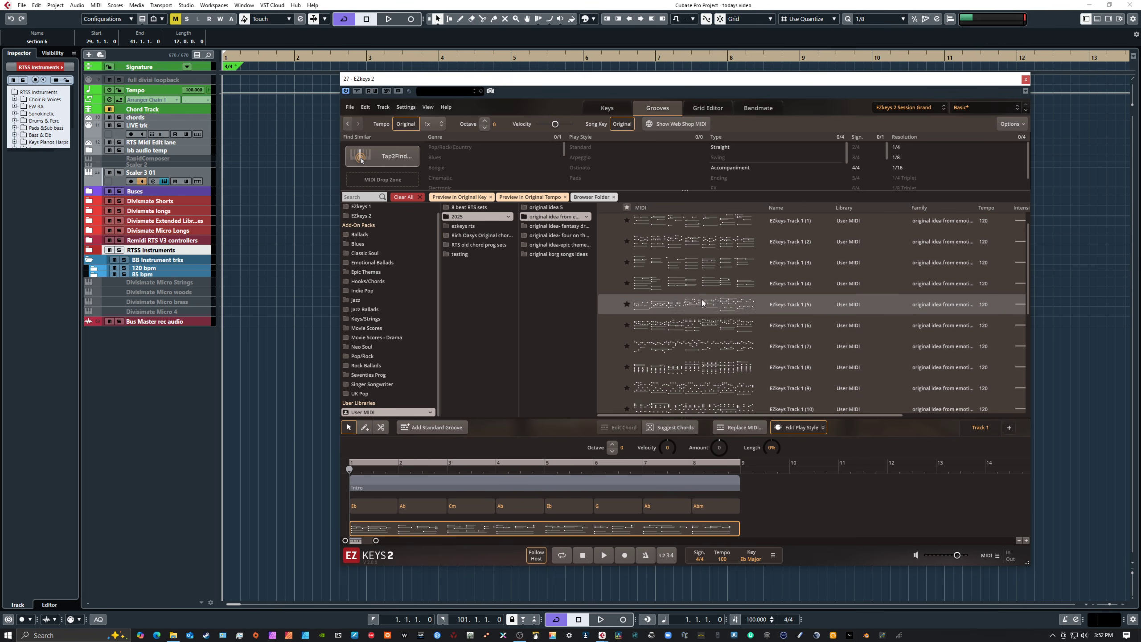
scroll(707, 343, down, 8)
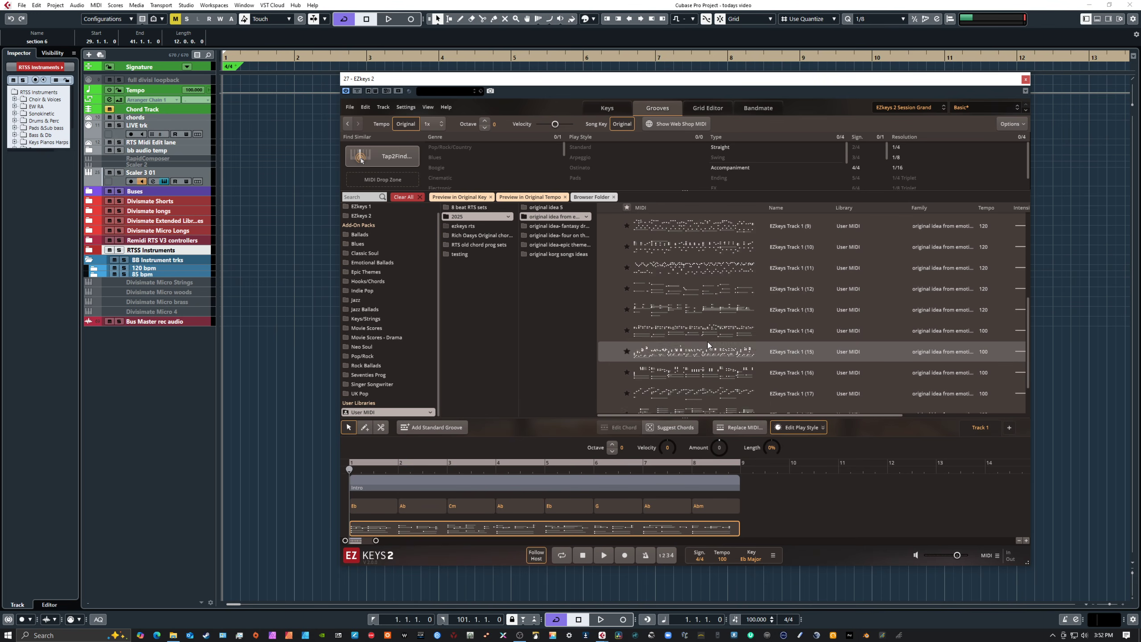
scroll(709, 373, up, 11)
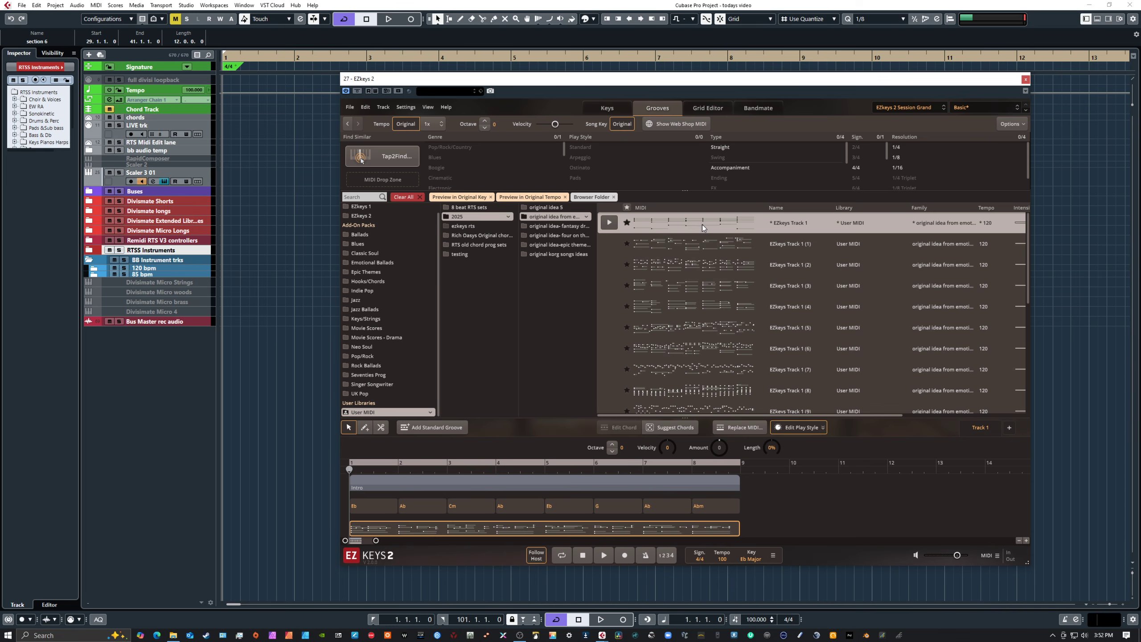
click(614, 244)
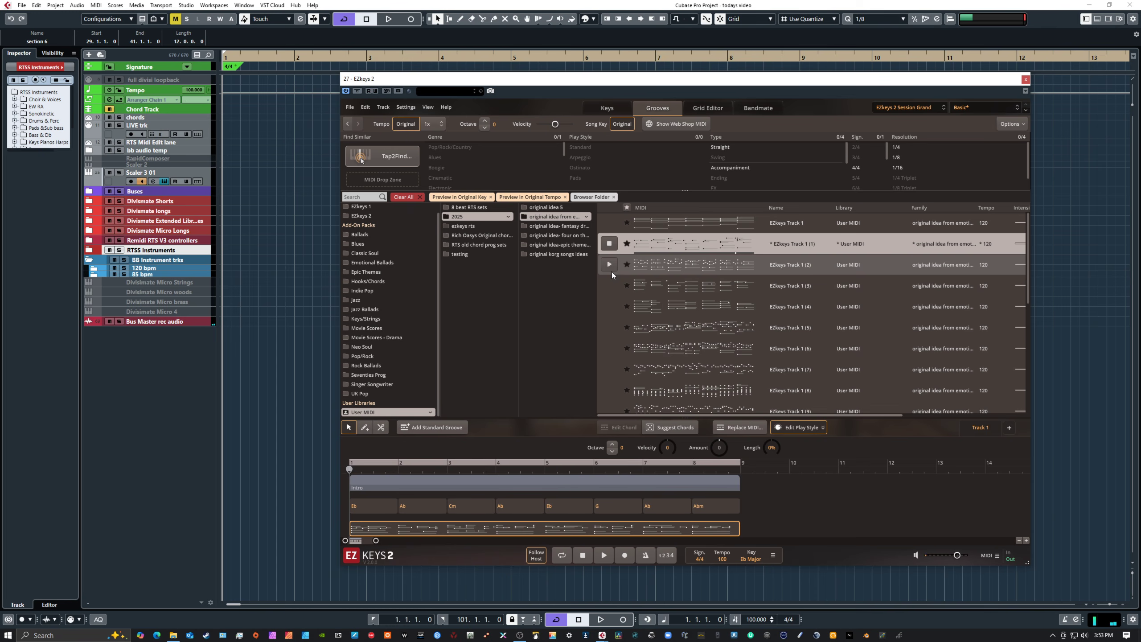
click(610, 244)
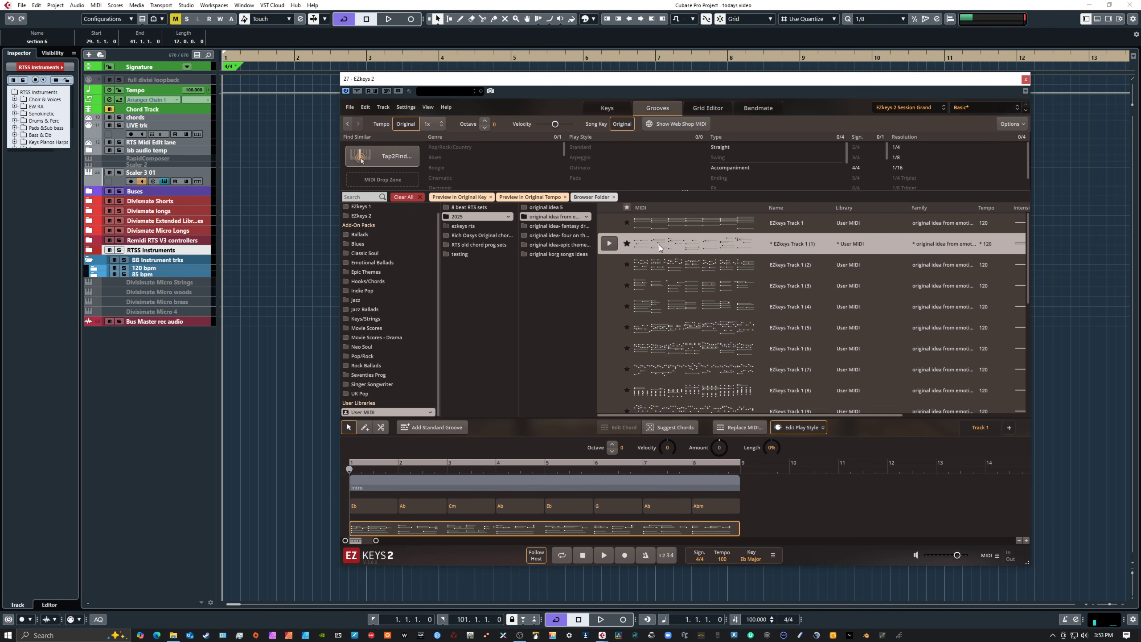
click(609, 265)
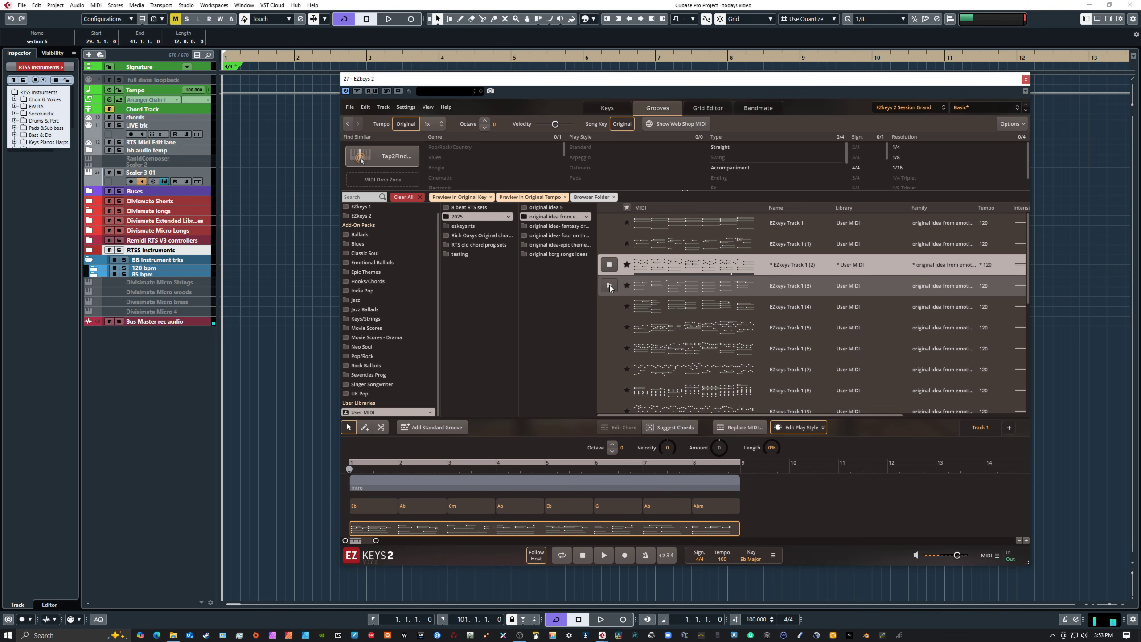
click(609, 265)
click(609, 285)
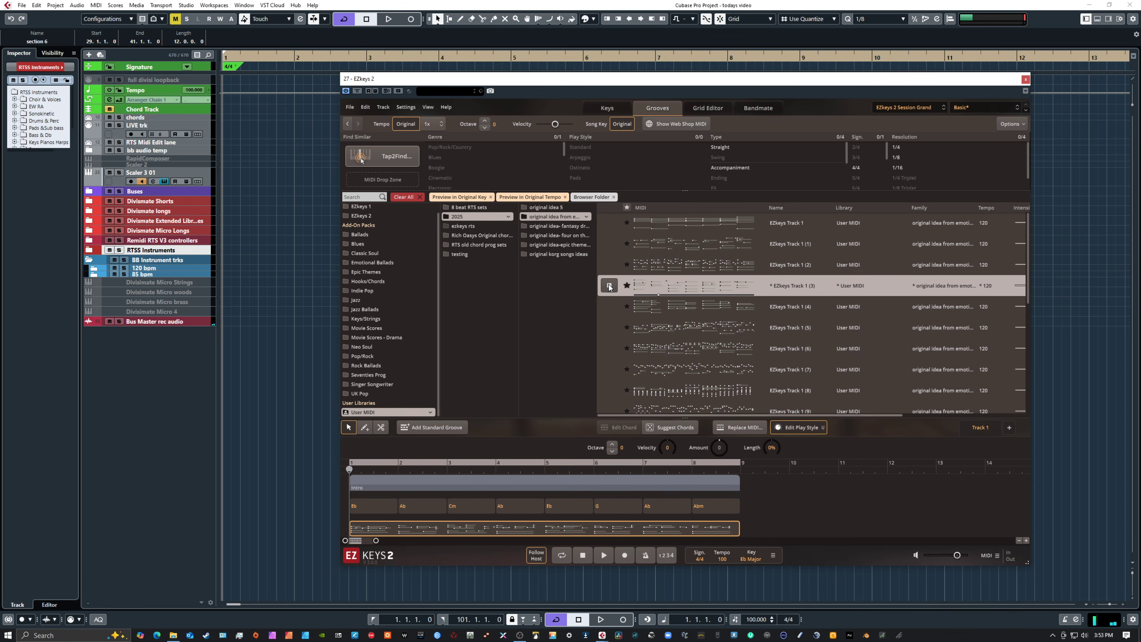
click(610, 286)
Step: Add the EZkeys Track 1 groove to the song at bar 9, directly after the Intro block
click(541, 484)
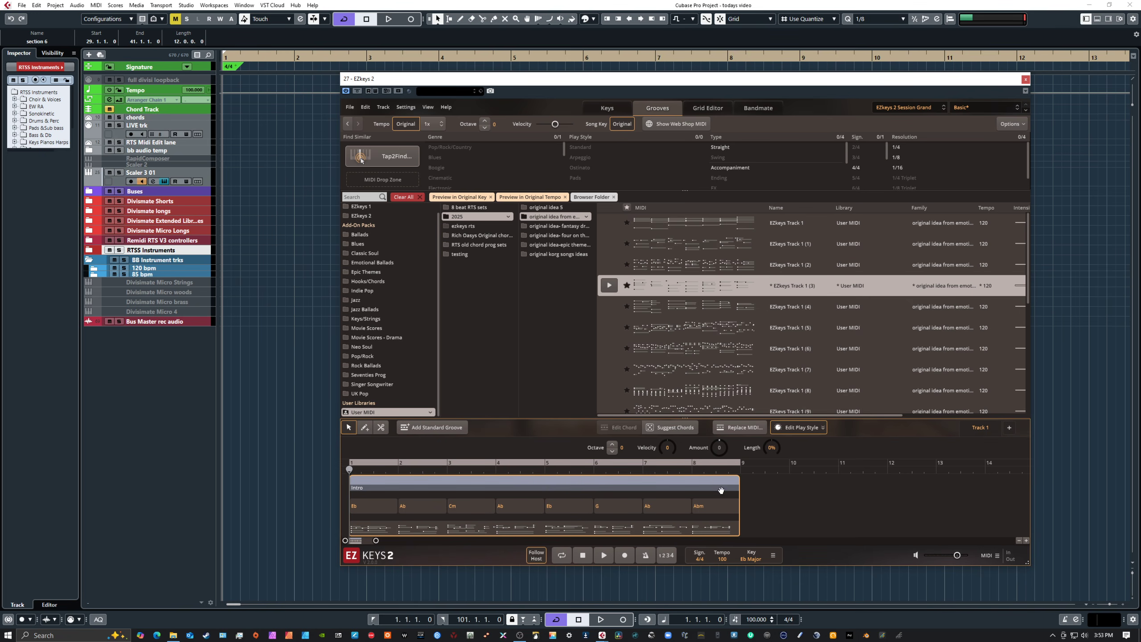
drag(667, 226, 745, 487)
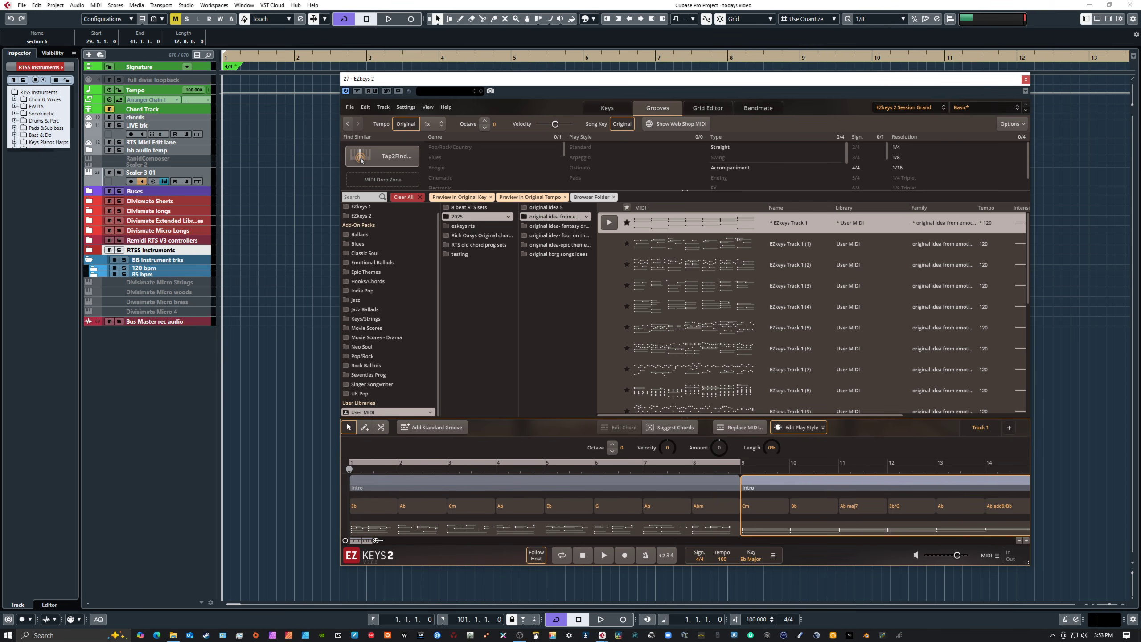
drag(377, 540, 383, 540)
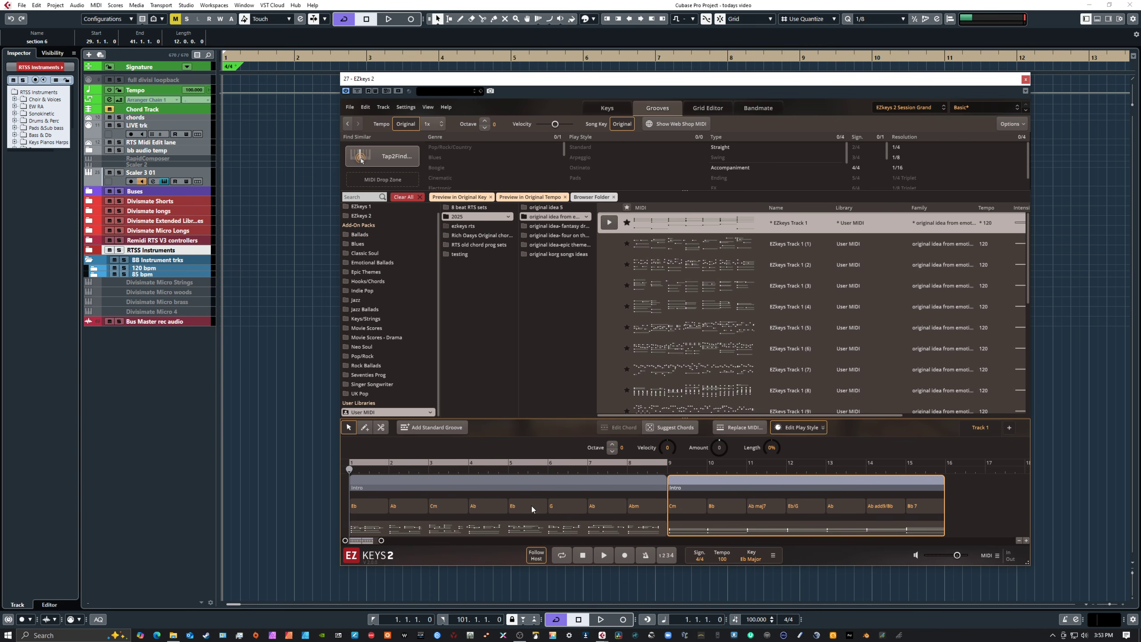
Step: Audition EZkeys Track 1 (4), (5) and (6), and add EZkeys Track 1 (6) to the song at bar 16
click(610, 307)
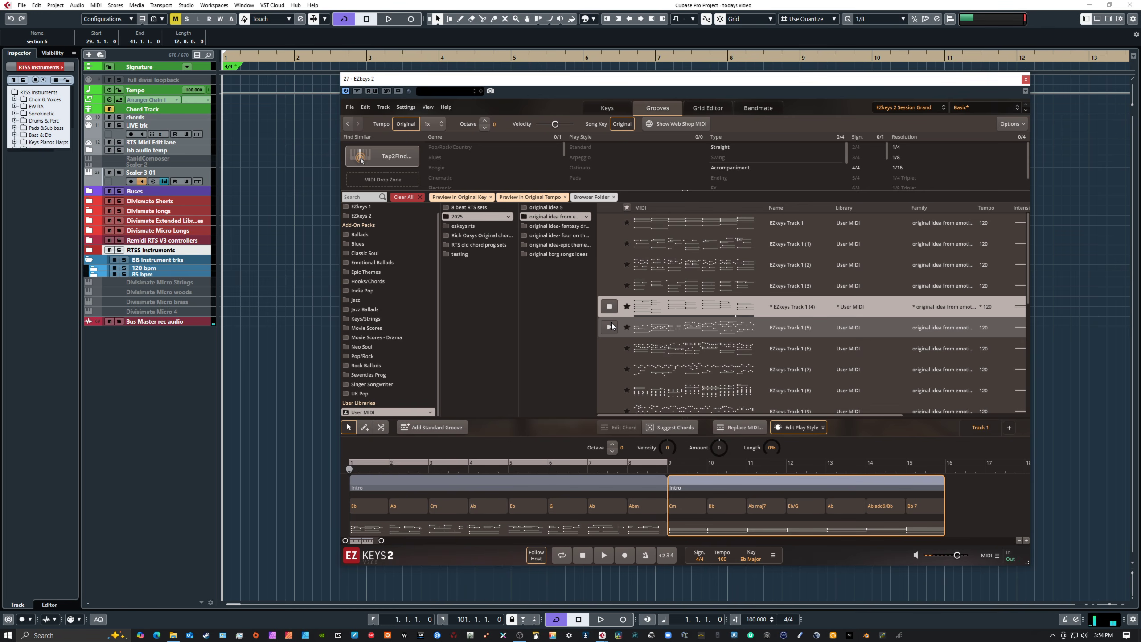
click(609, 327)
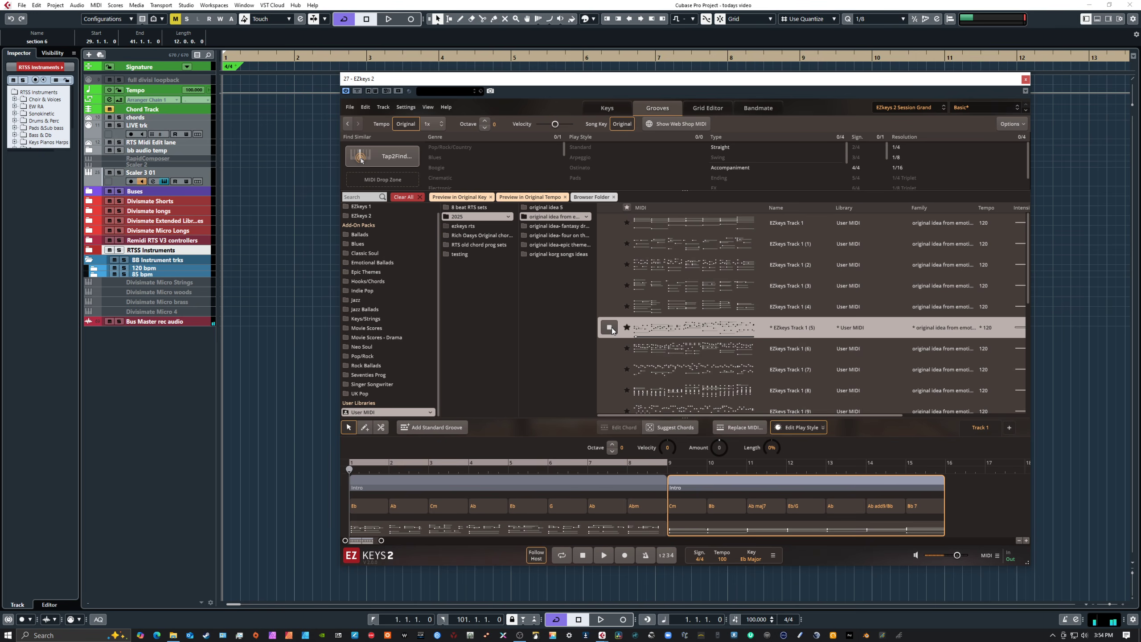
click(610, 347)
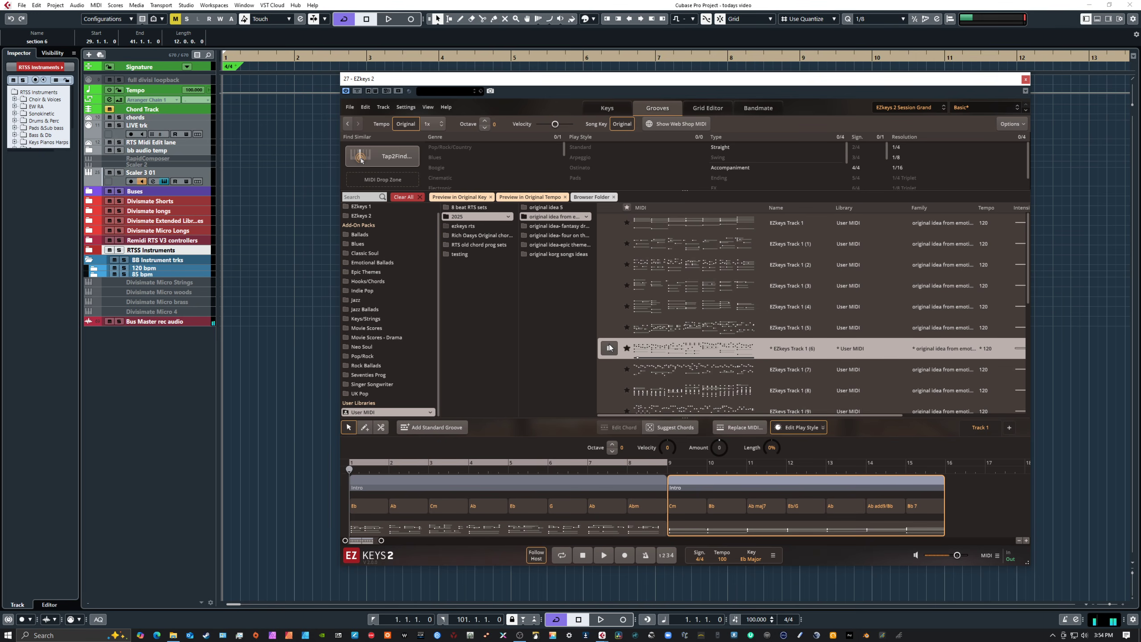
scroll(644, 328, down, 5)
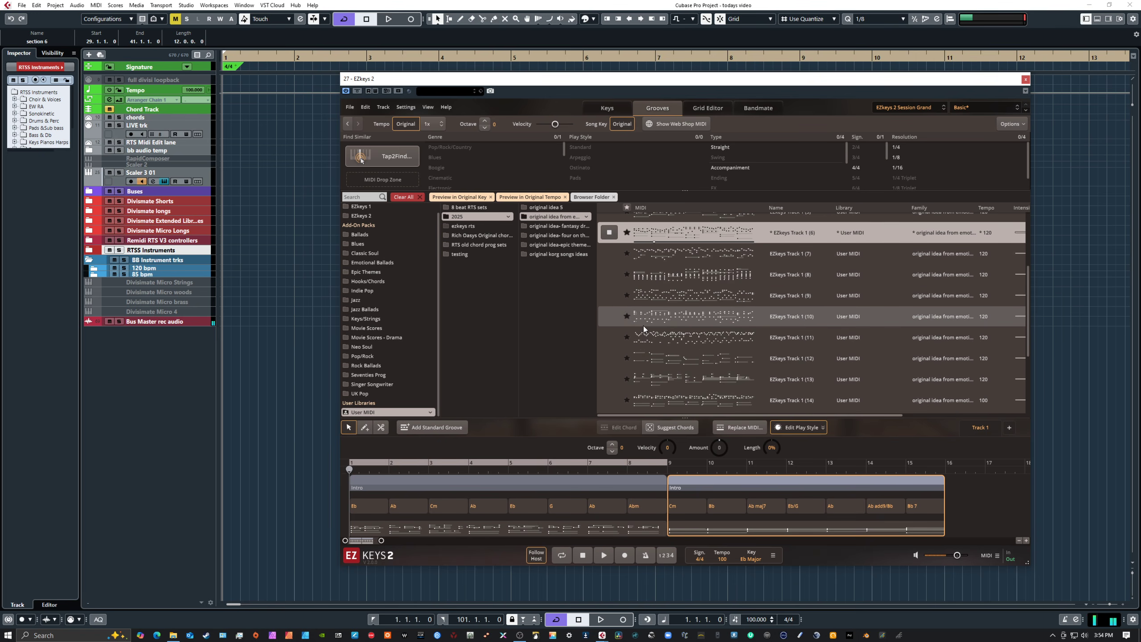
scroll(643, 329, up, 1)
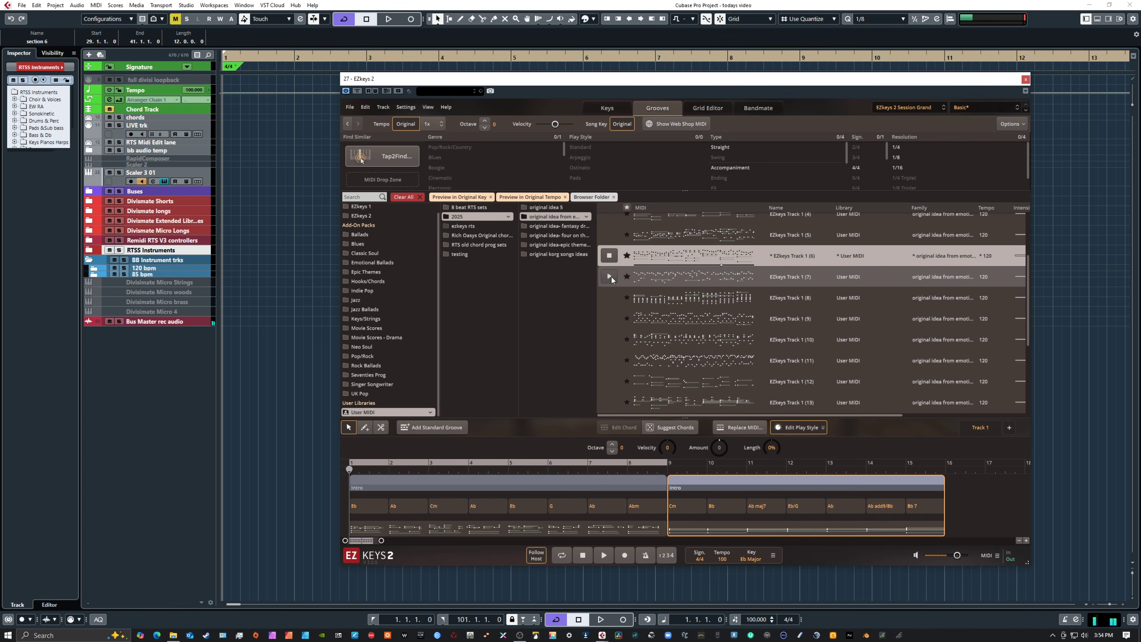
click(609, 255)
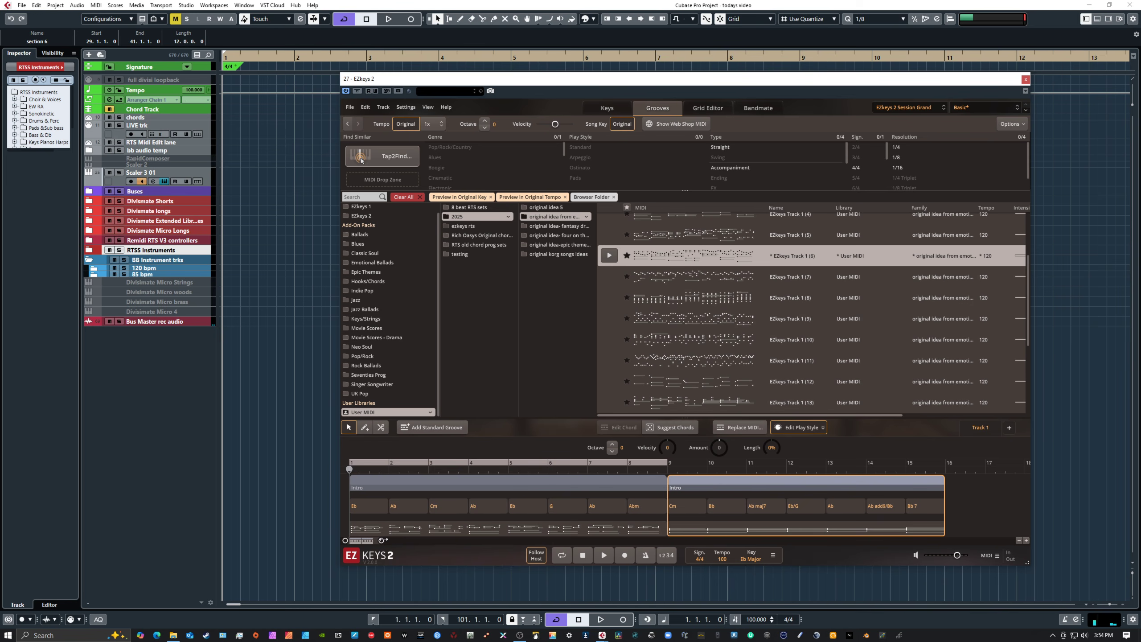
drag(382, 541, 402, 540)
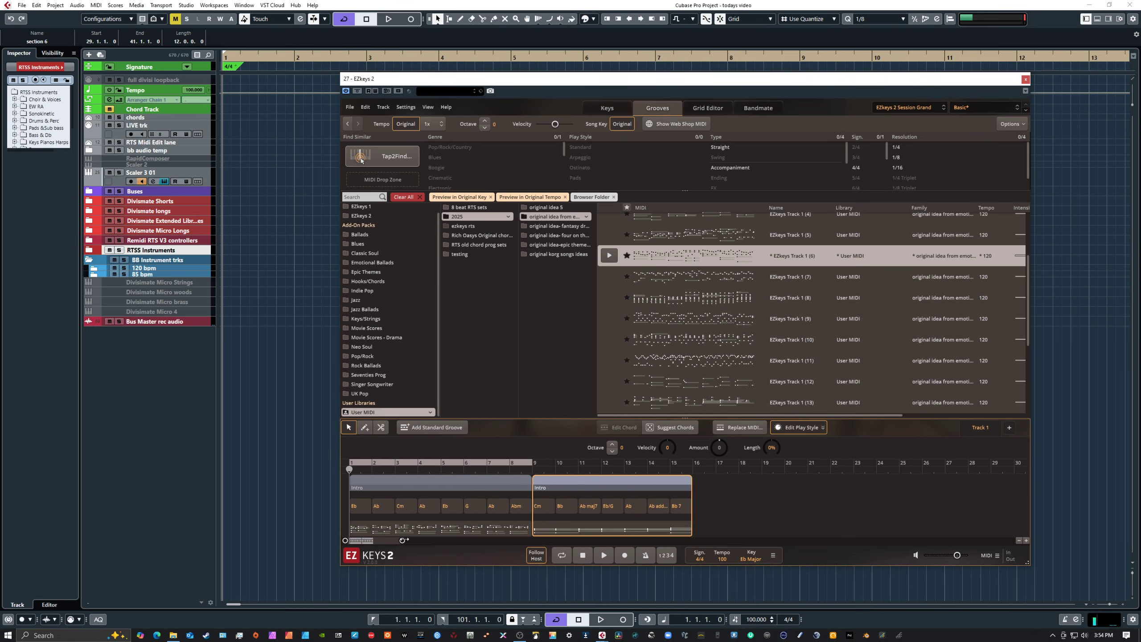
drag(676, 263, 695, 480)
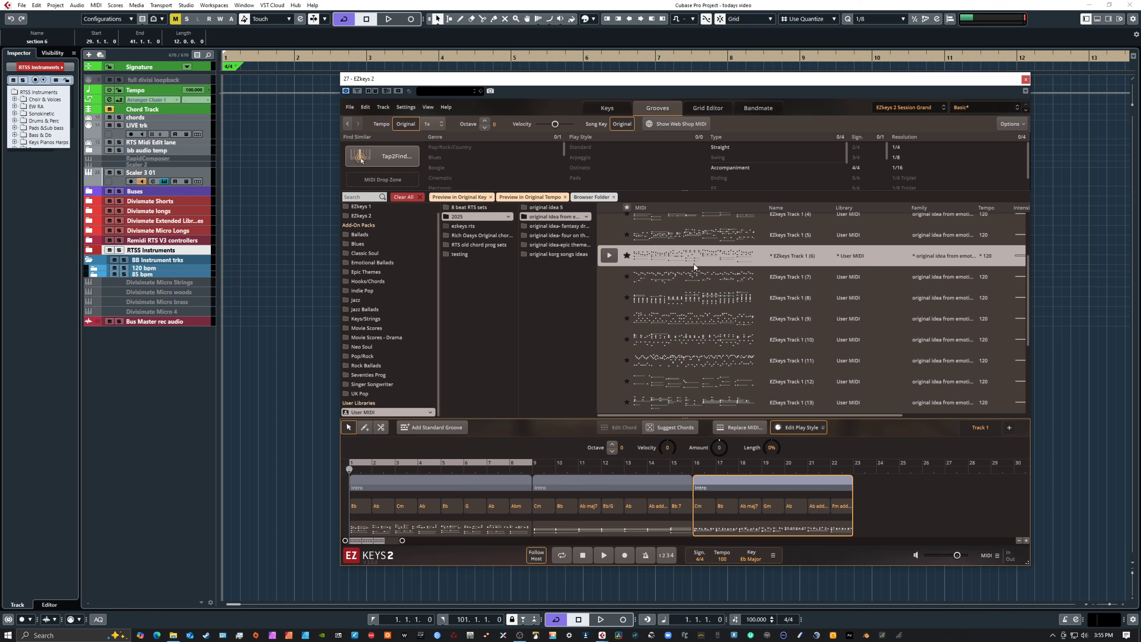
Step: Preview EZkeys Track 1 (7) and add it at bar 23, and open the new block's MIDI in the Grid Editor
click(609, 277)
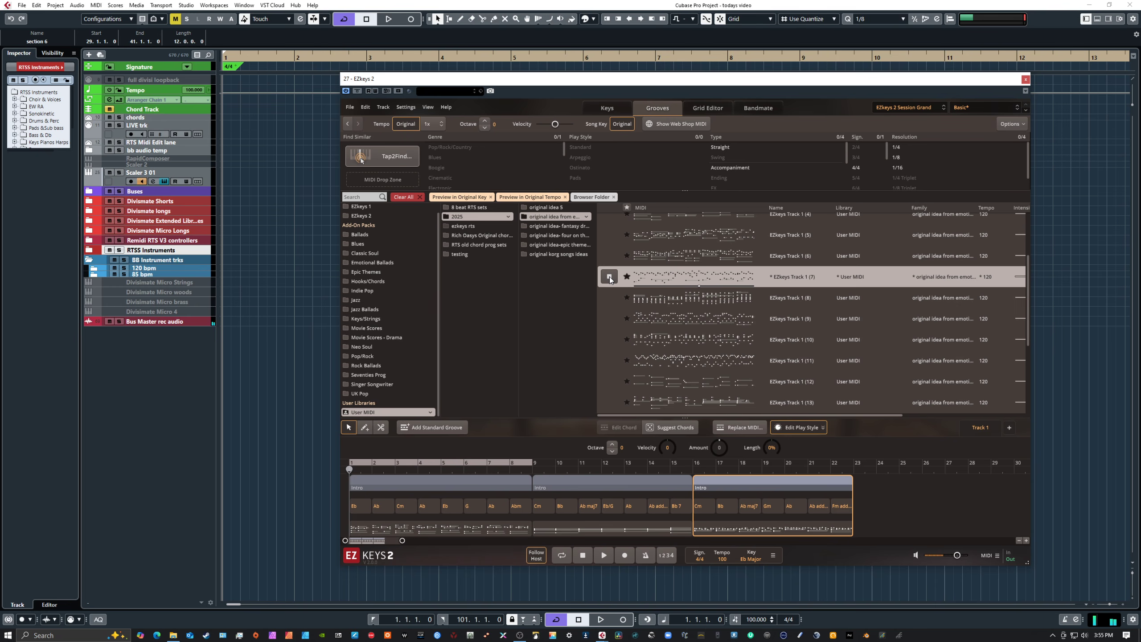
click(609, 278)
drag(664, 280, 858, 488)
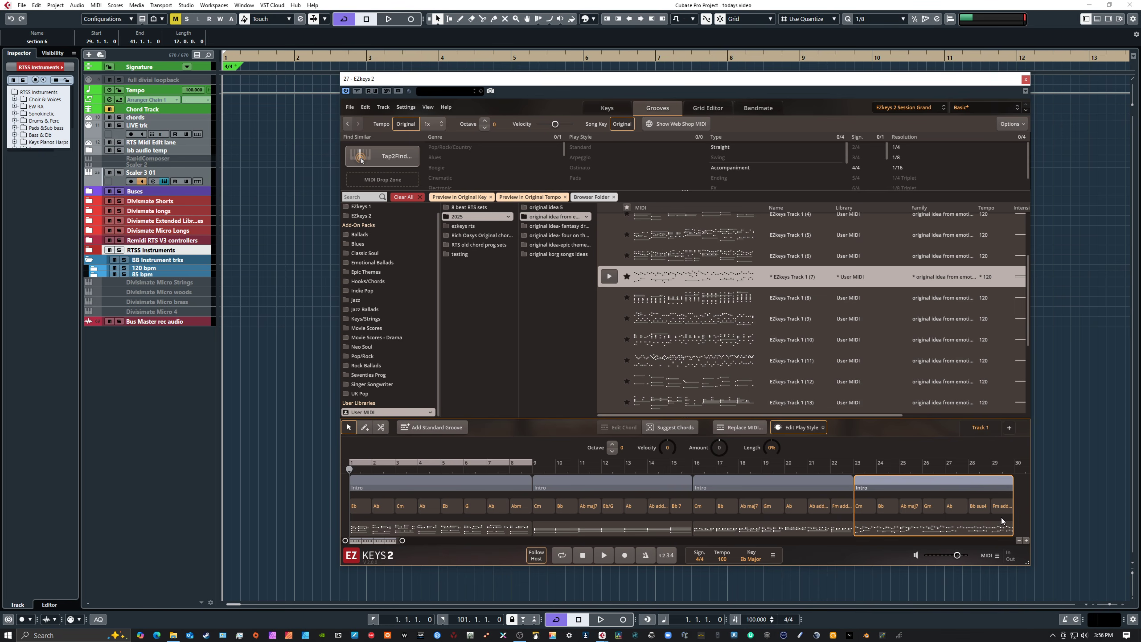
double_click(923, 528)
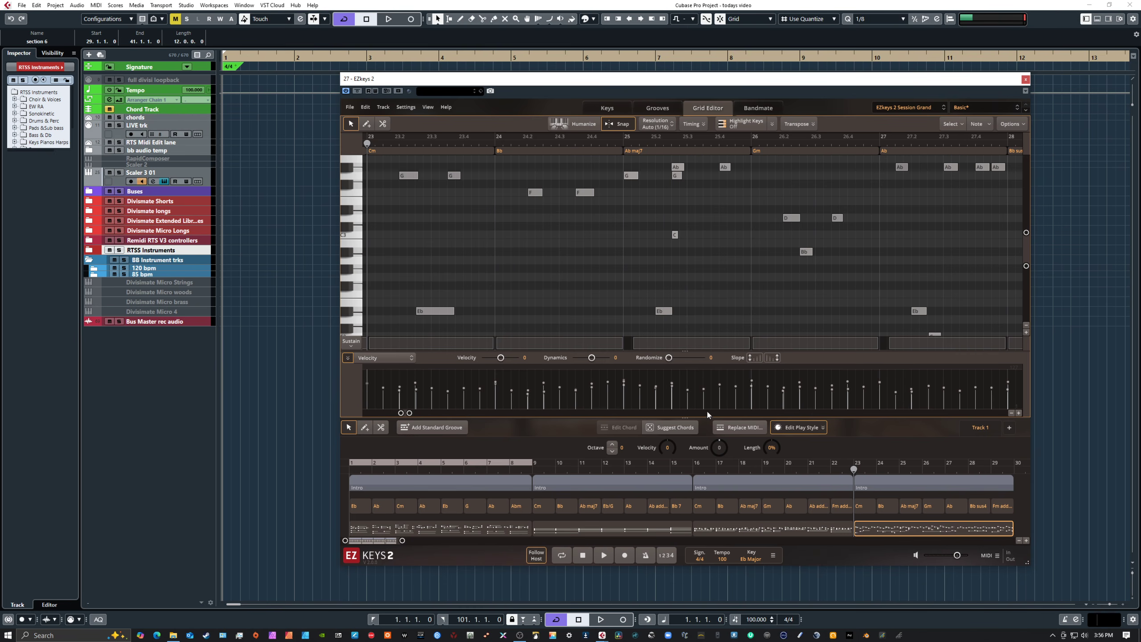
Step: Turn on key highlighting in the Grid Editor with Scale Matching Each Chord for the block at bar 23
drag(409, 415, 413, 415)
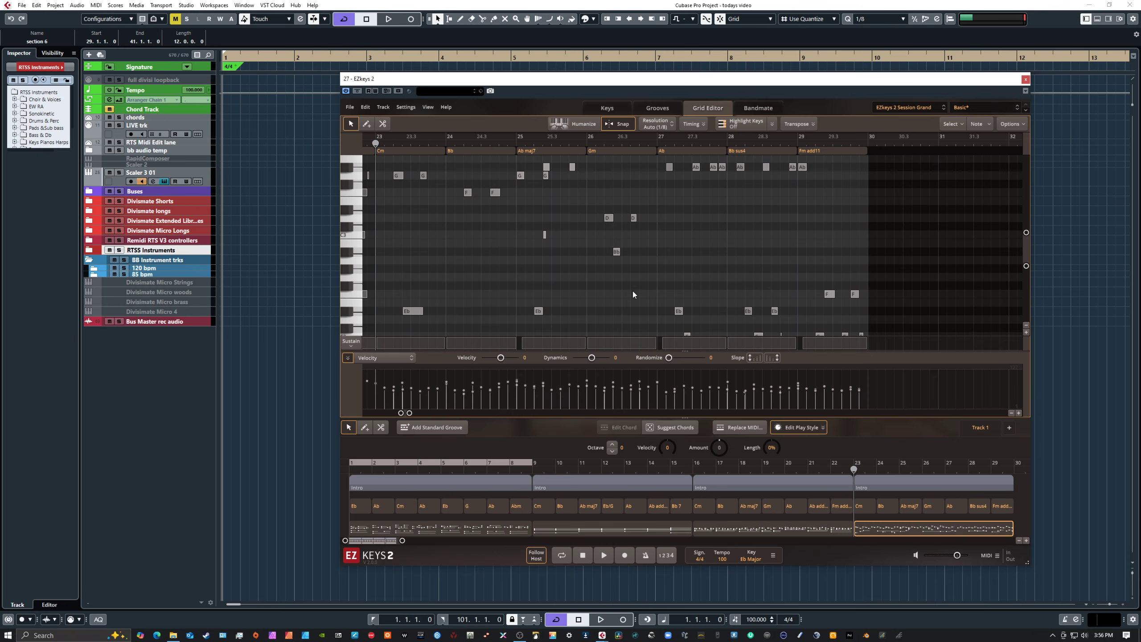
scroll(632, 295, down, 5)
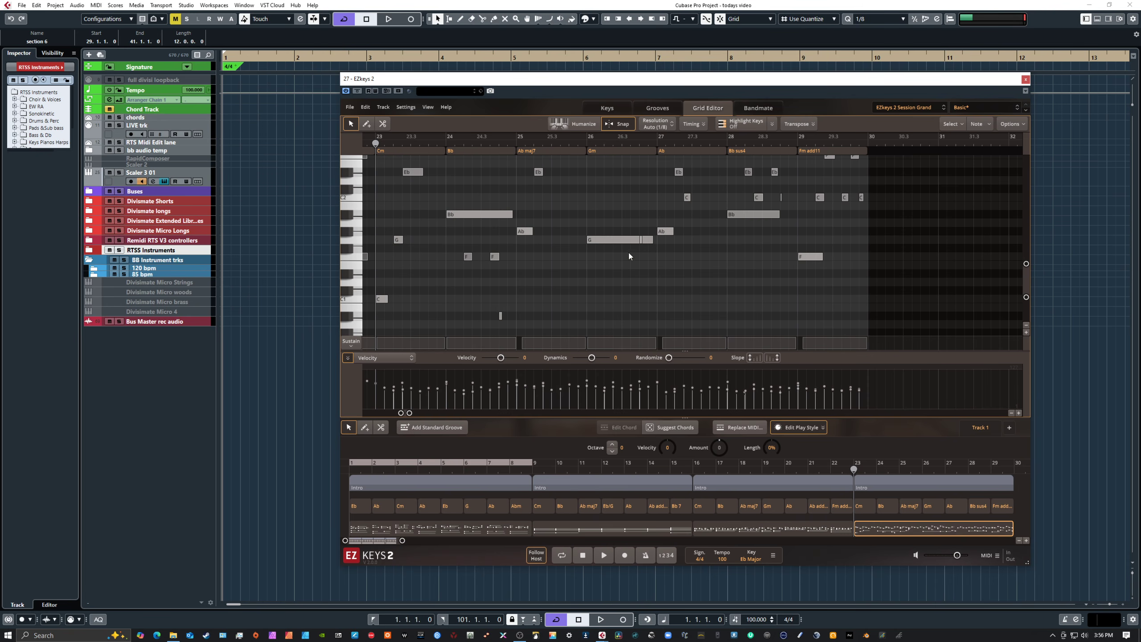
click(773, 125)
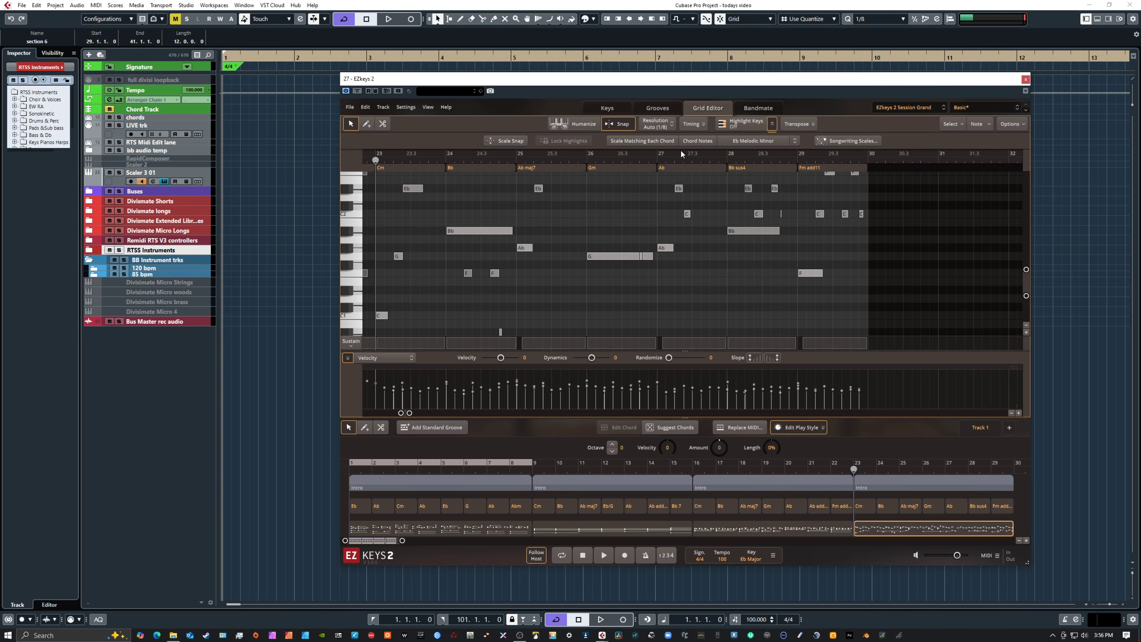
click(658, 143)
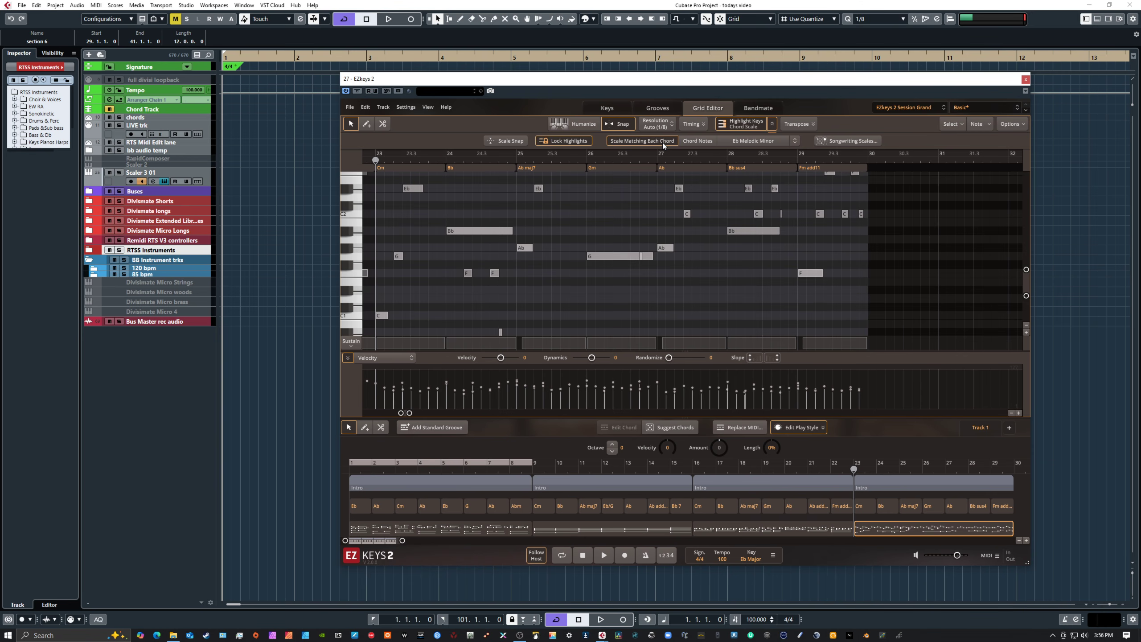
Step: Examine the block's notes across the octaves against the scale highlighted for each chord
scroll(694, 296, up, 2)
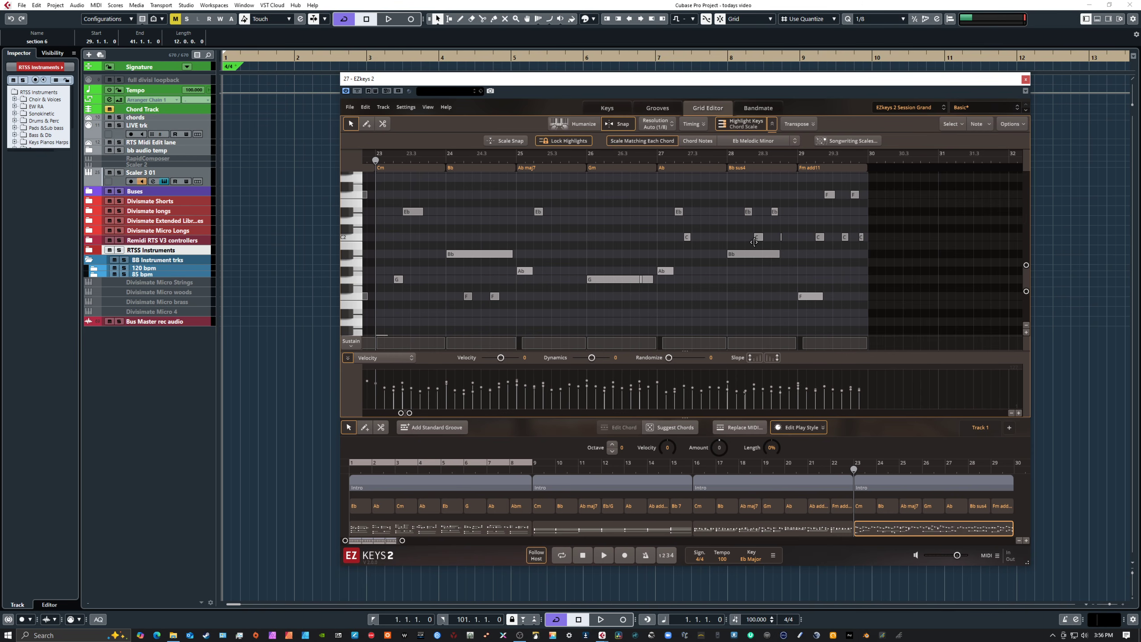
scroll(765, 285, down, 3)
scroll(760, 290, up, 3)
scroll(755, 283, up, 1)
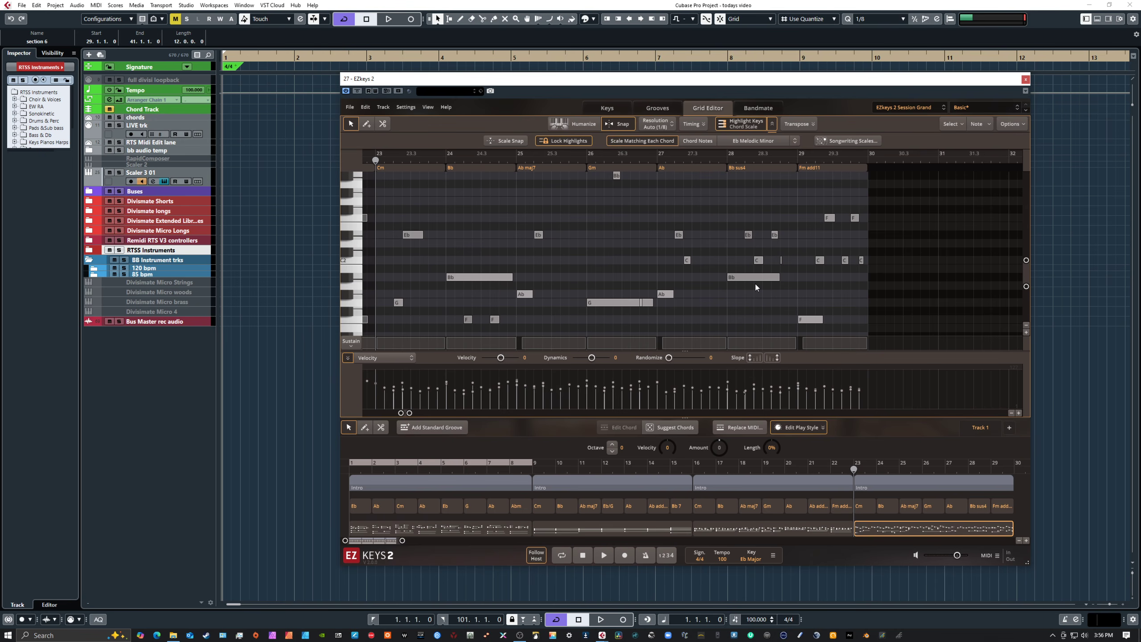
scroll(755, 284, down, 1)
scroll(756, 261, down, 2)
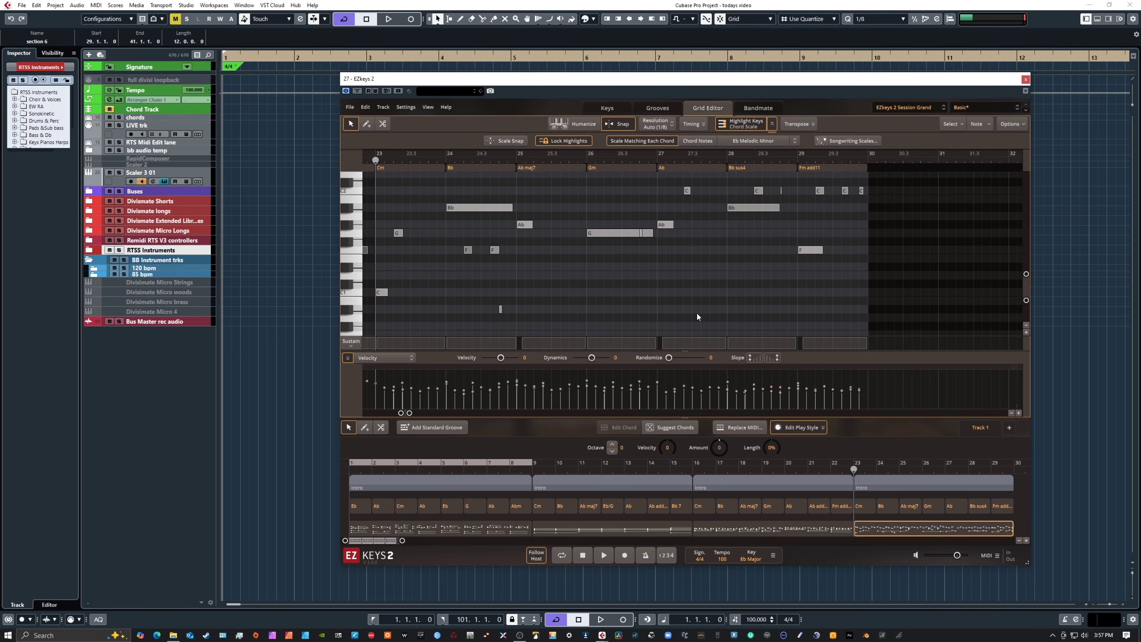
scroll(743, 266, up, 3)
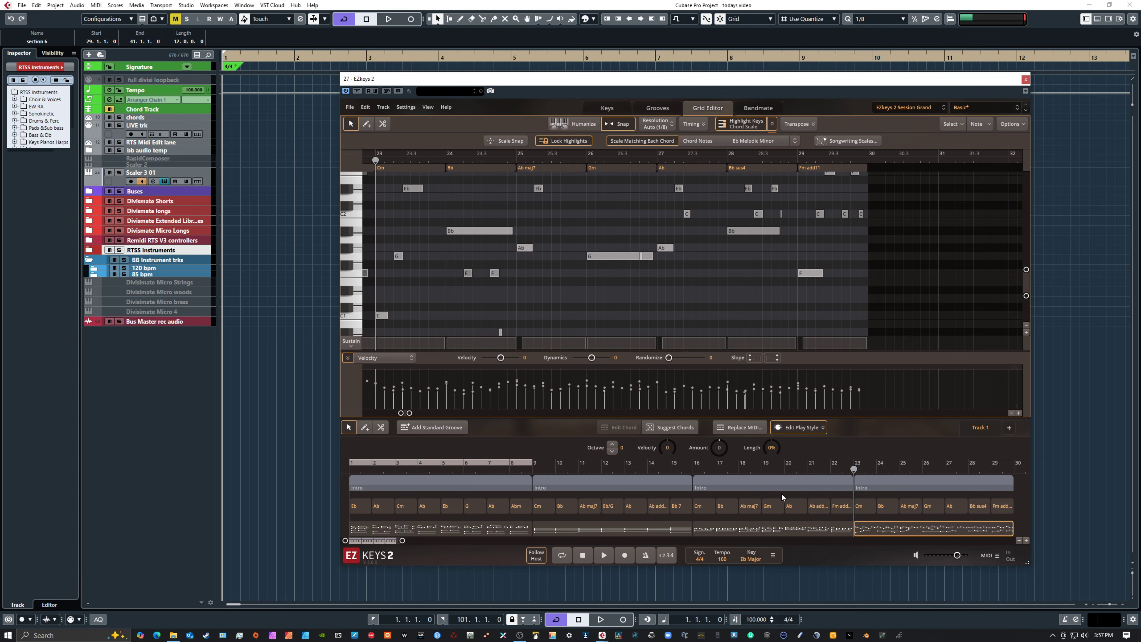
Step: Return to the set's grooves, audition EZkeys Track 1 (8) and add it to the song at bar 30
click(656, 108)
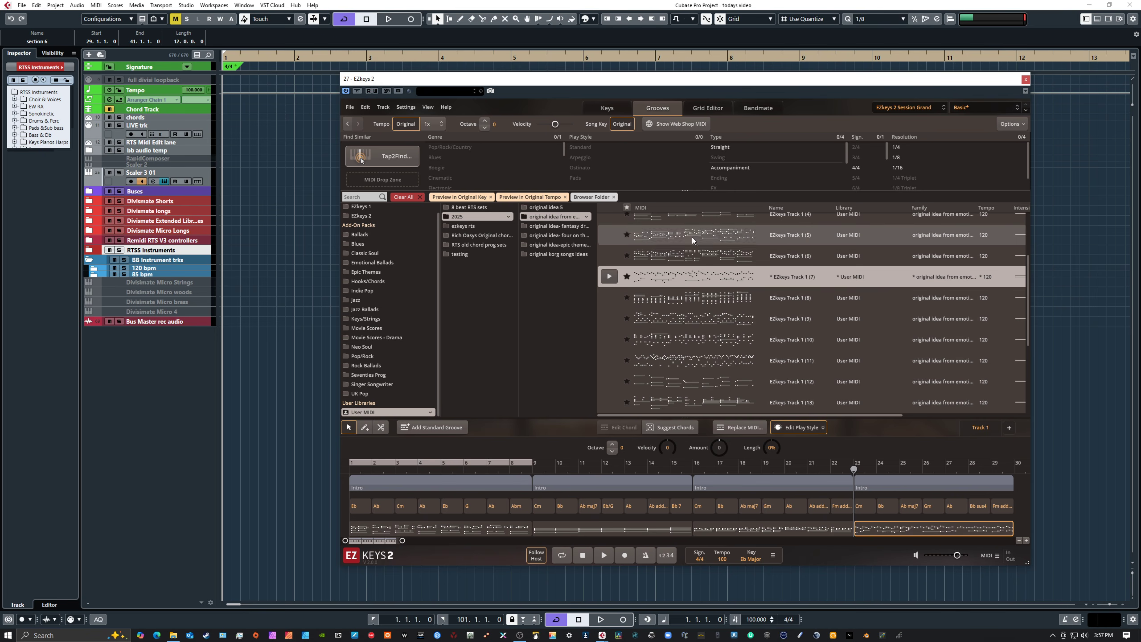
scroll(752, 349, down, 1)
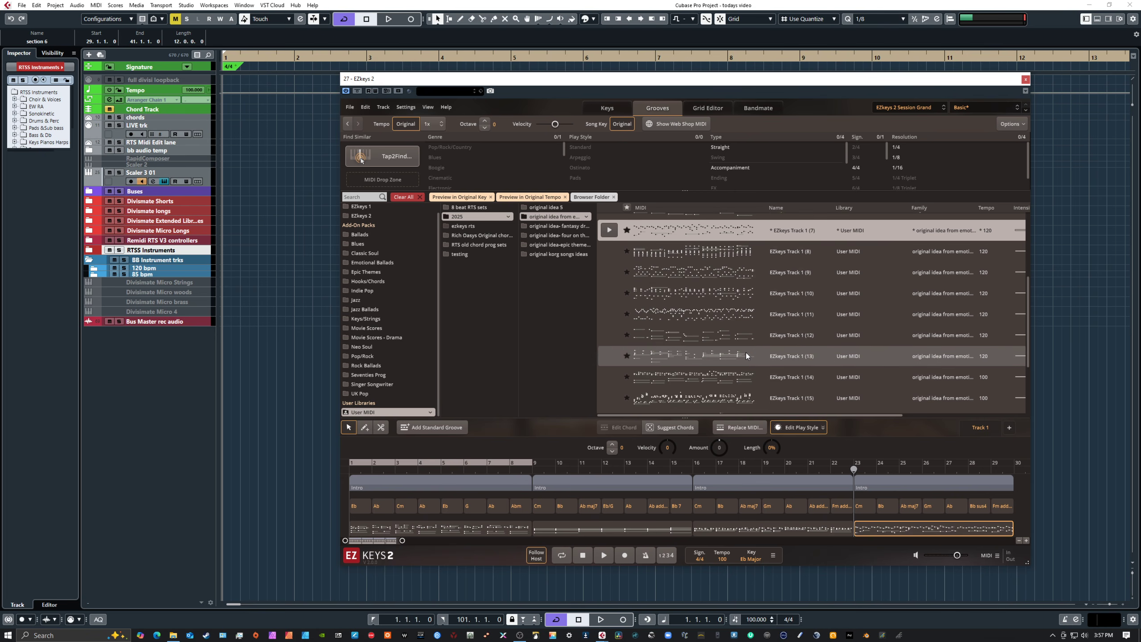
scroll(743, 351, up, 1)
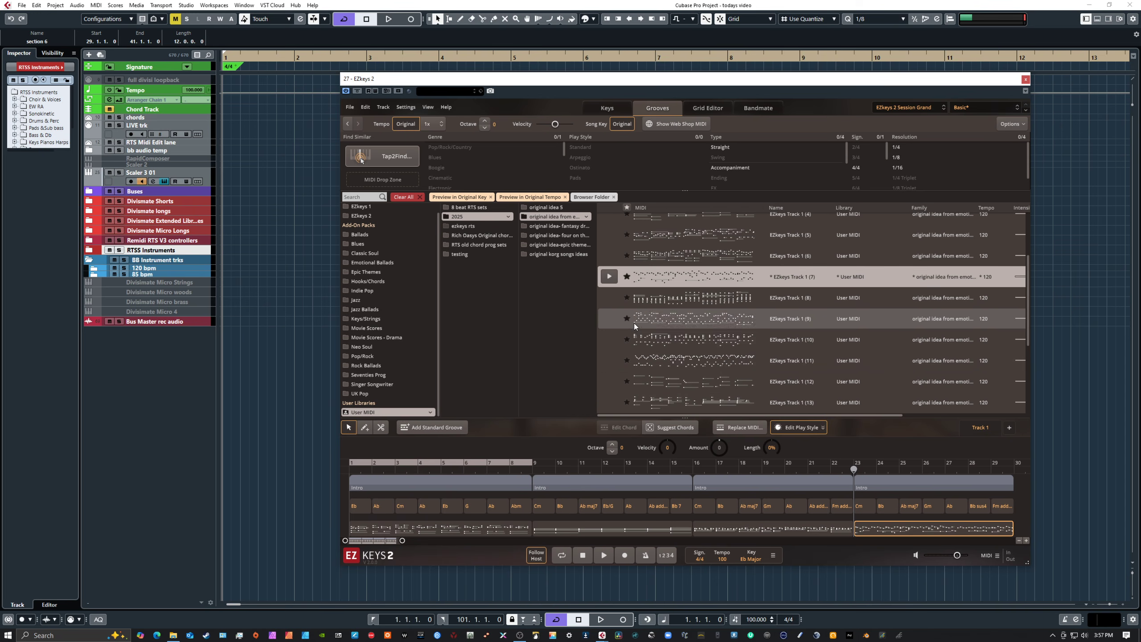
click(603, 303)
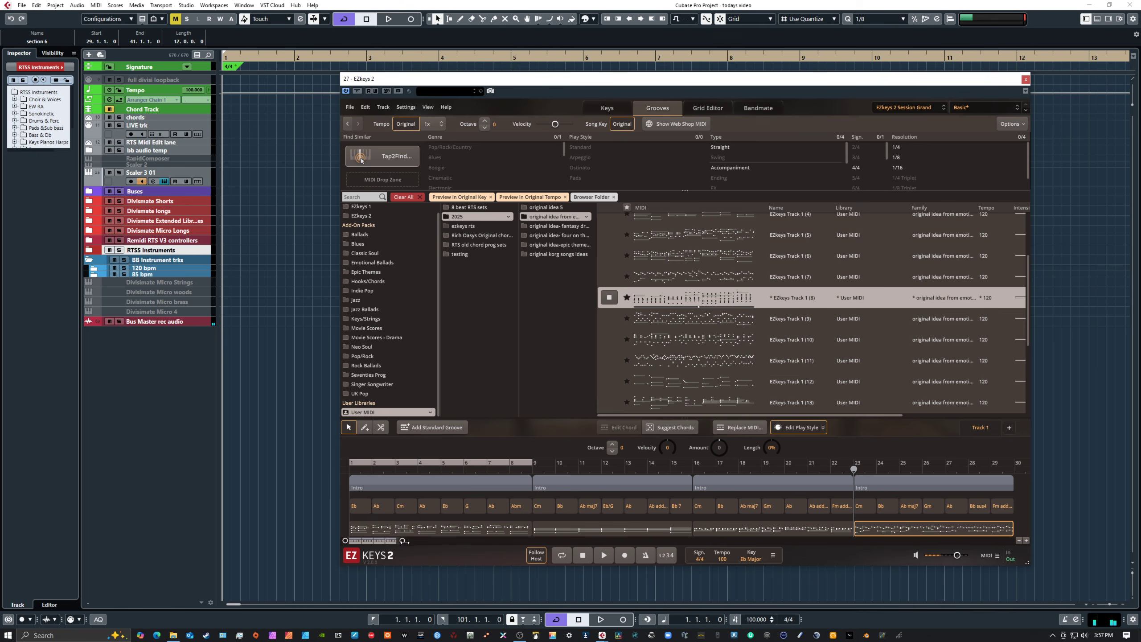
drag(404, 541, 430, 541)
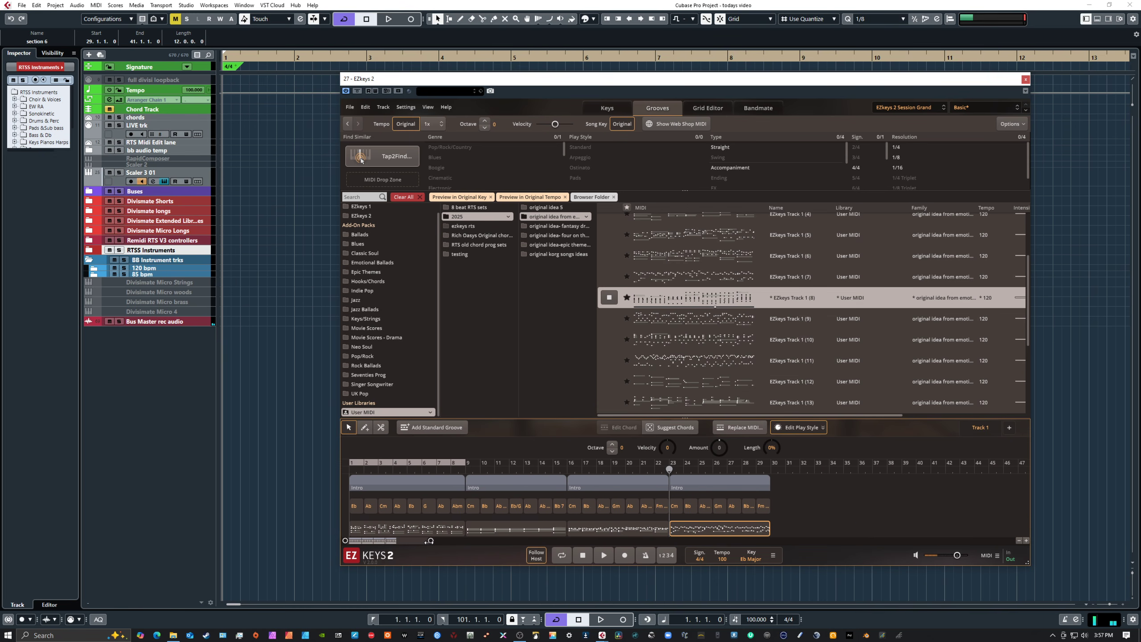
click(609, 299)
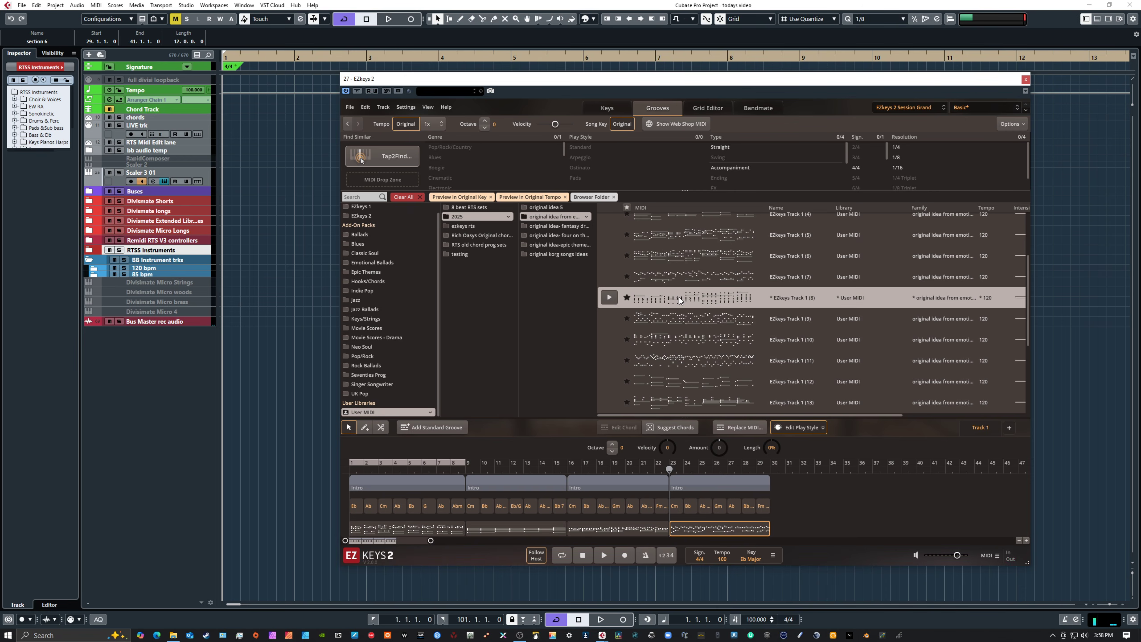
drag(679, 297, 768, 488)
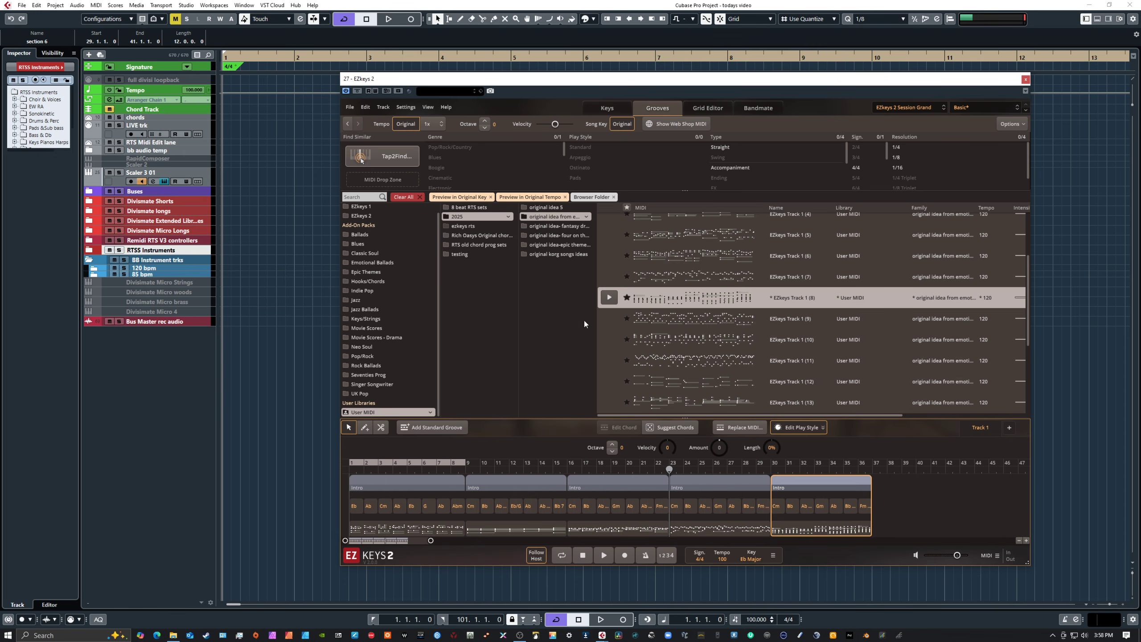
Step: Audition EZkeys Track 1 (9), (10) and (11), and add EZkeys Track 1 (11) to the song at bar 37
click(610, 318)
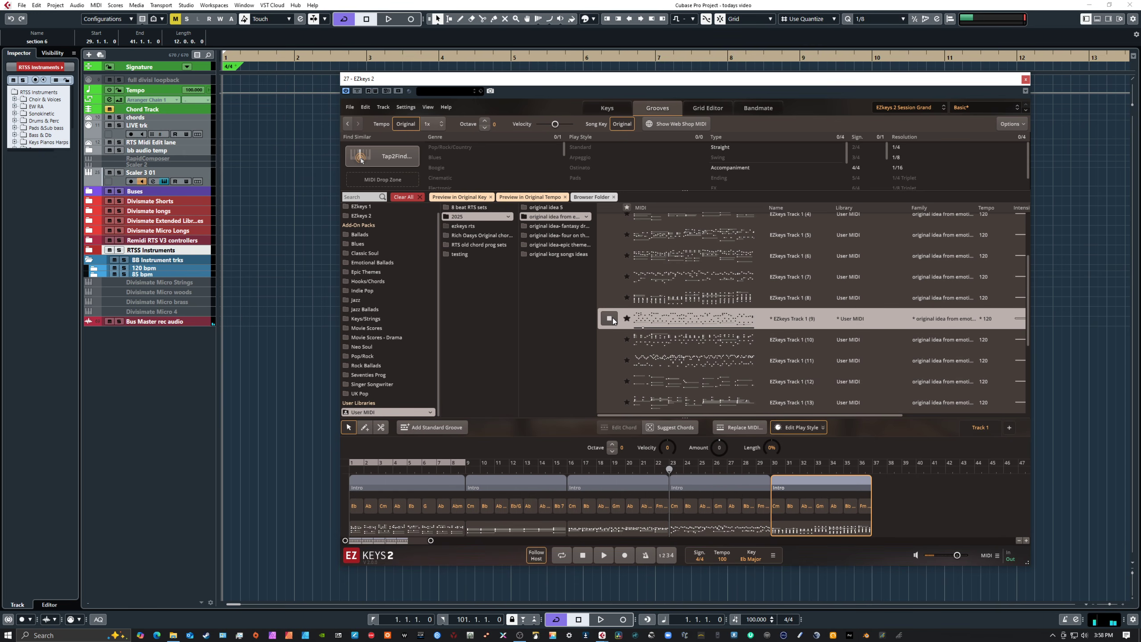
mouse_move(603, 350)
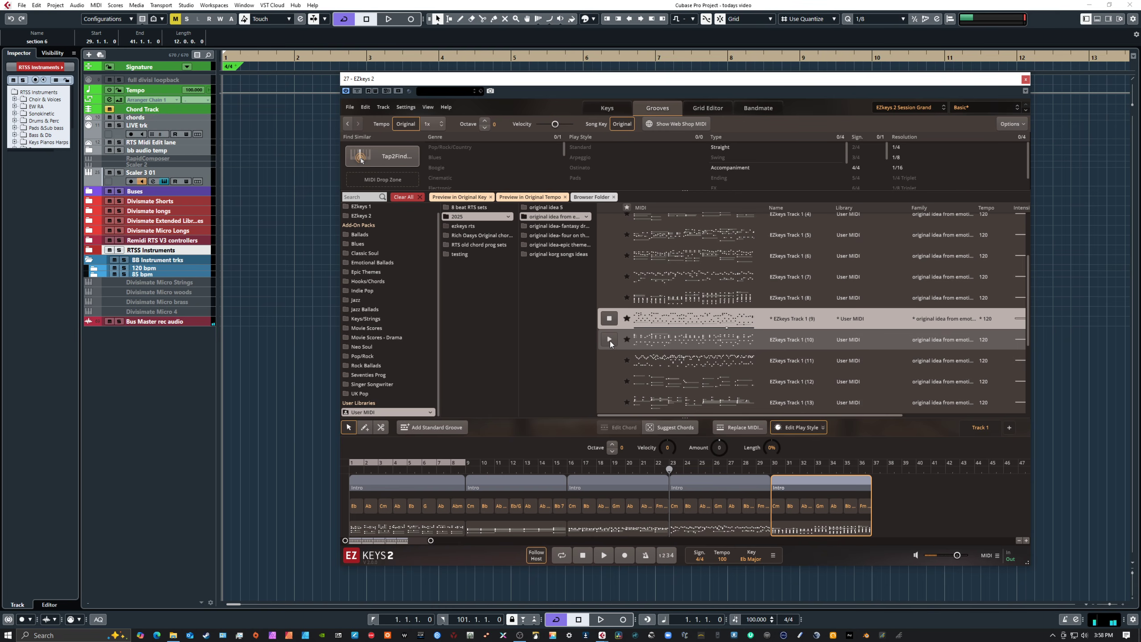
click(609, 339)
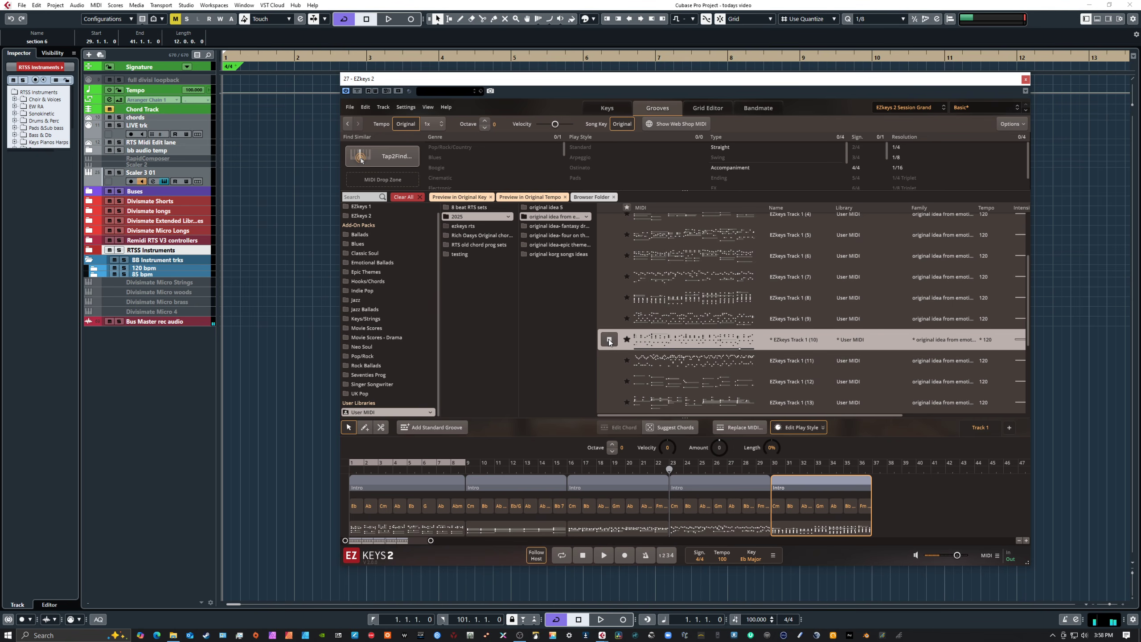
click(609, 340)
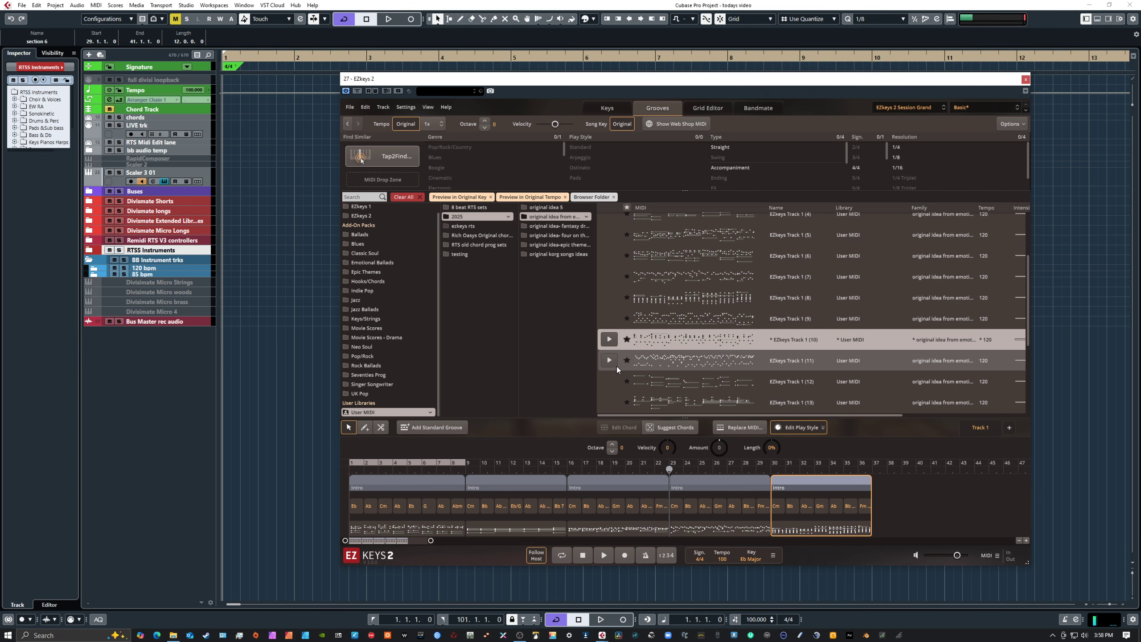
click(611, 362)
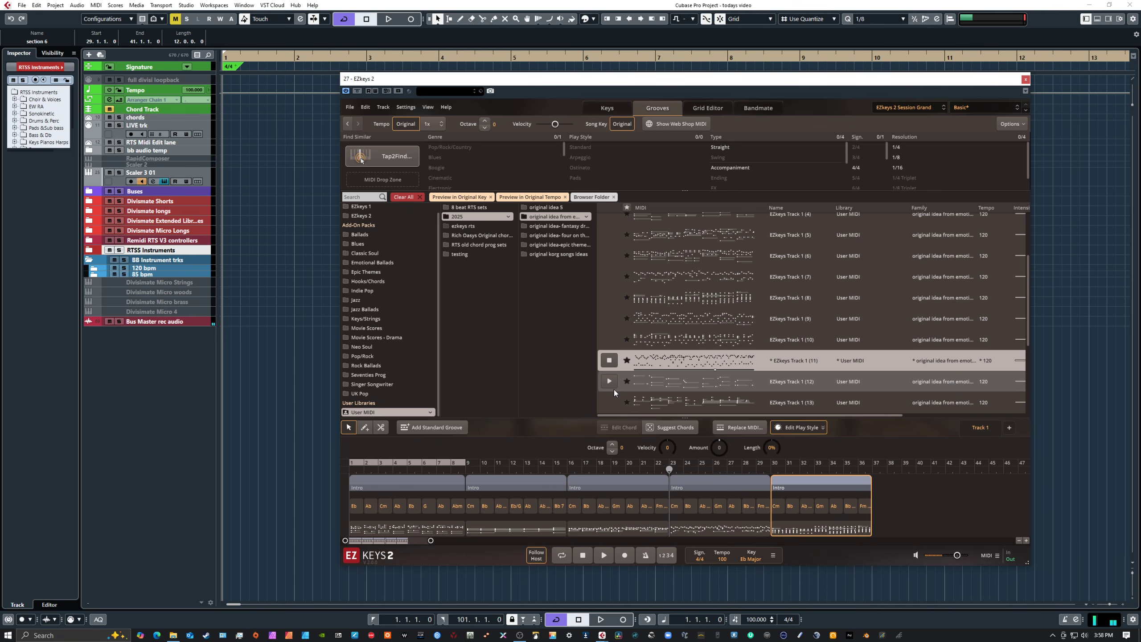
click(610, 360)
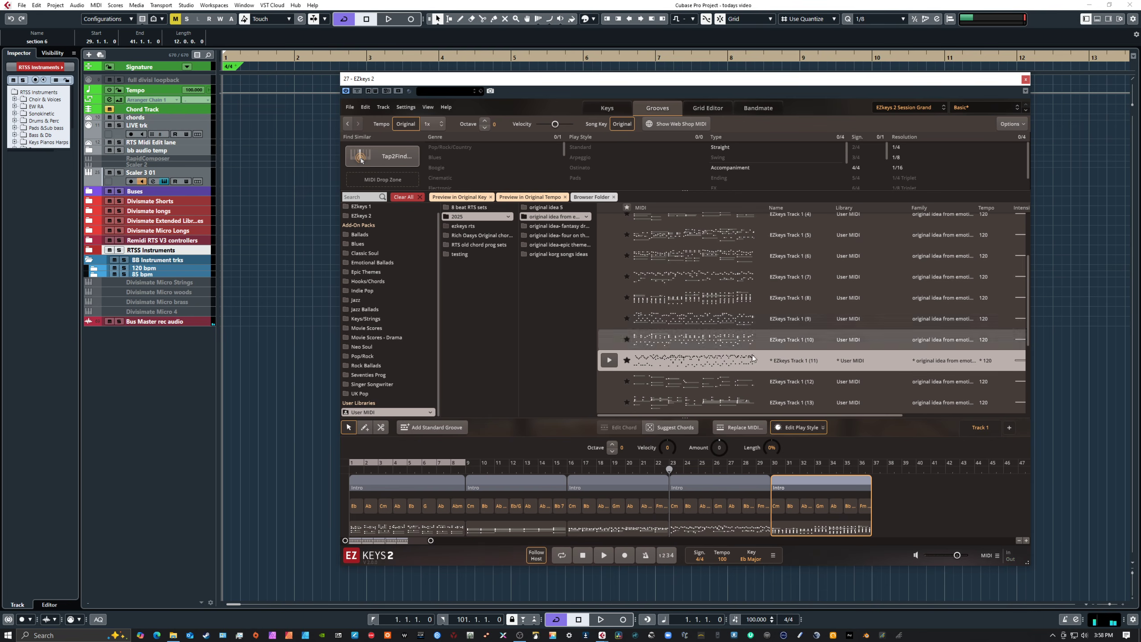
drag(678, 358, 871, 489)
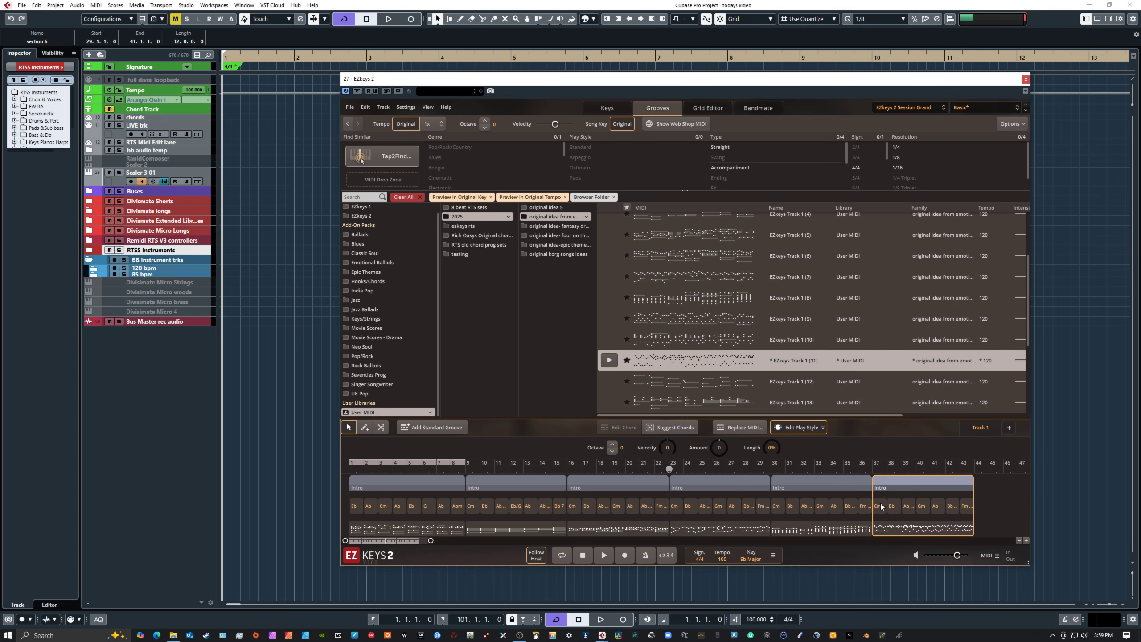
Step: Audition the 100 BPM grooves EZkeys Track 1 (19), (18), (17) and (16) in turn
scroll(651, 292, up, 4)
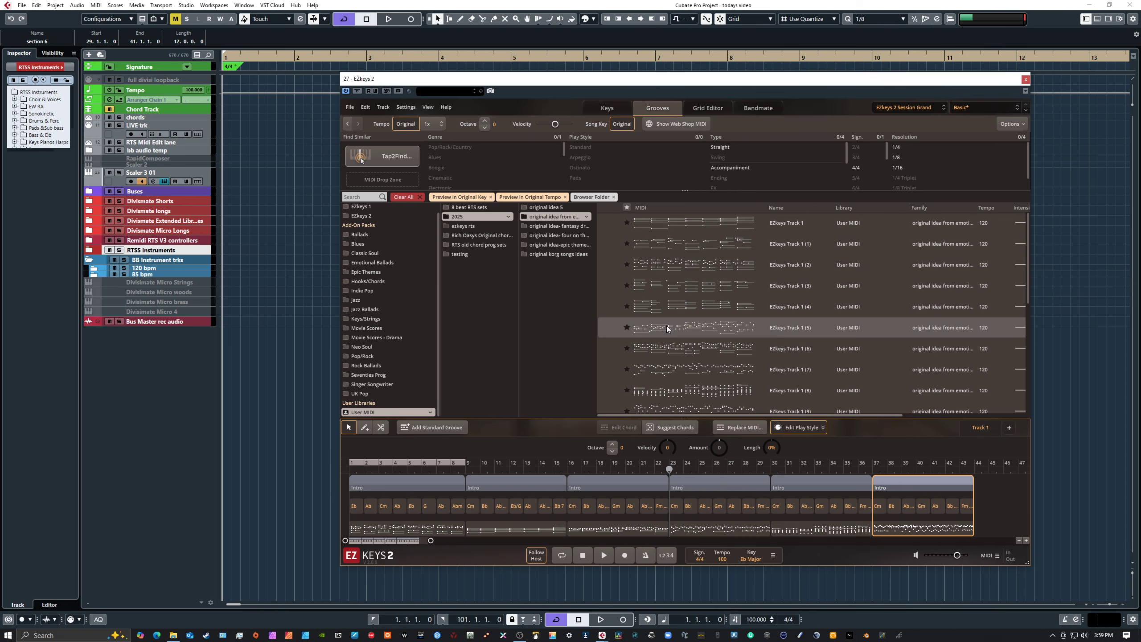
scroll(665, 324, down, 4)
scroll(662, 318, down, 2)
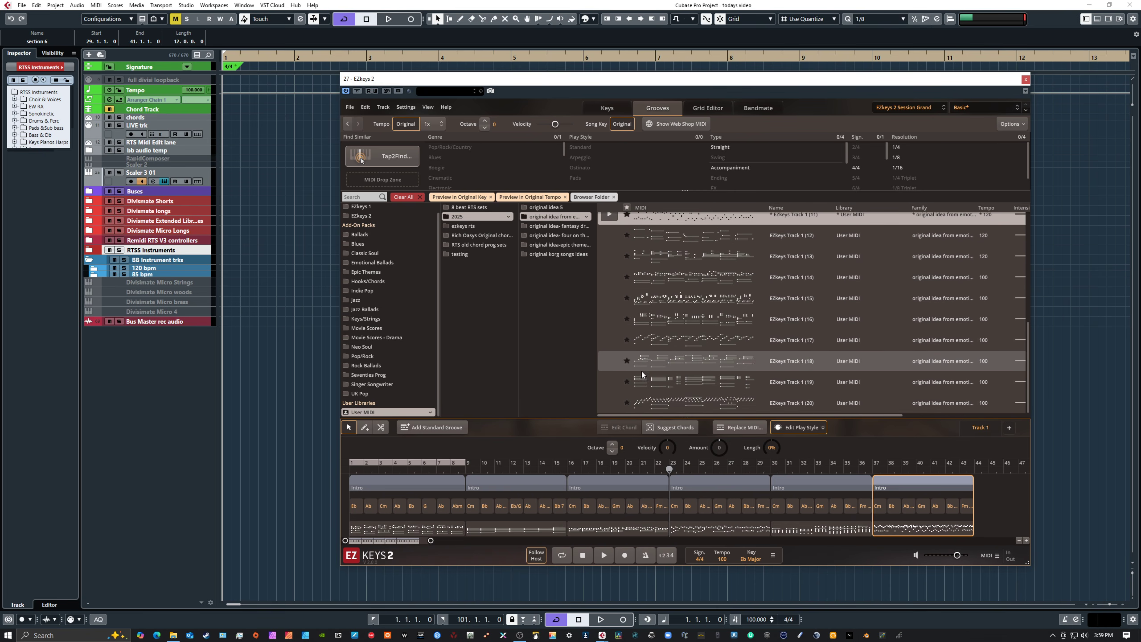
click(609, 381)
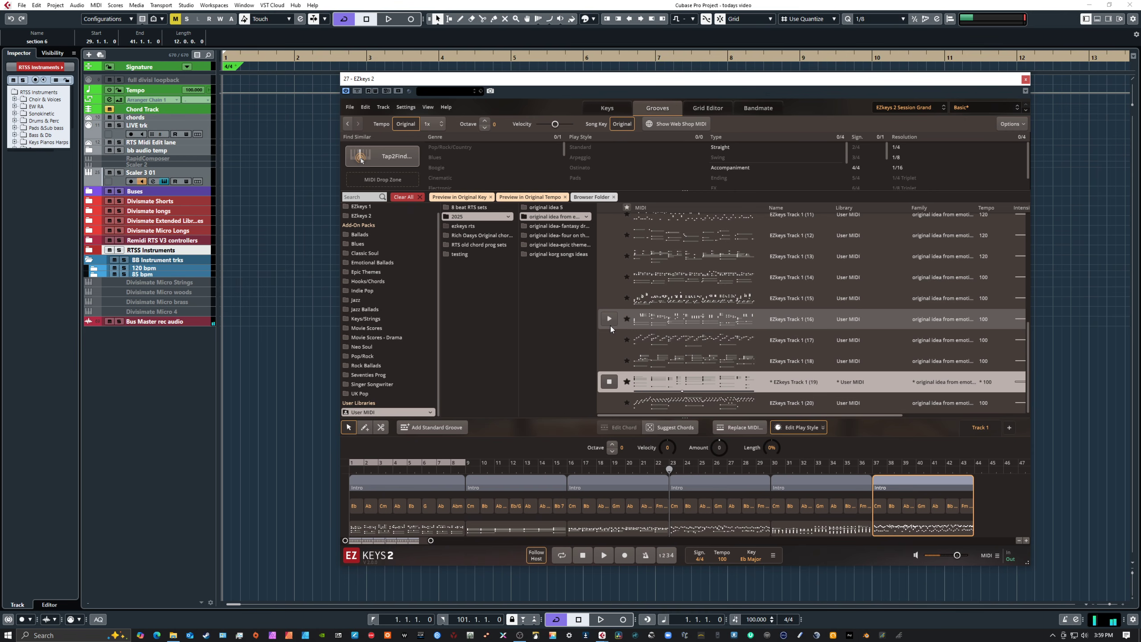
click(672, 385)
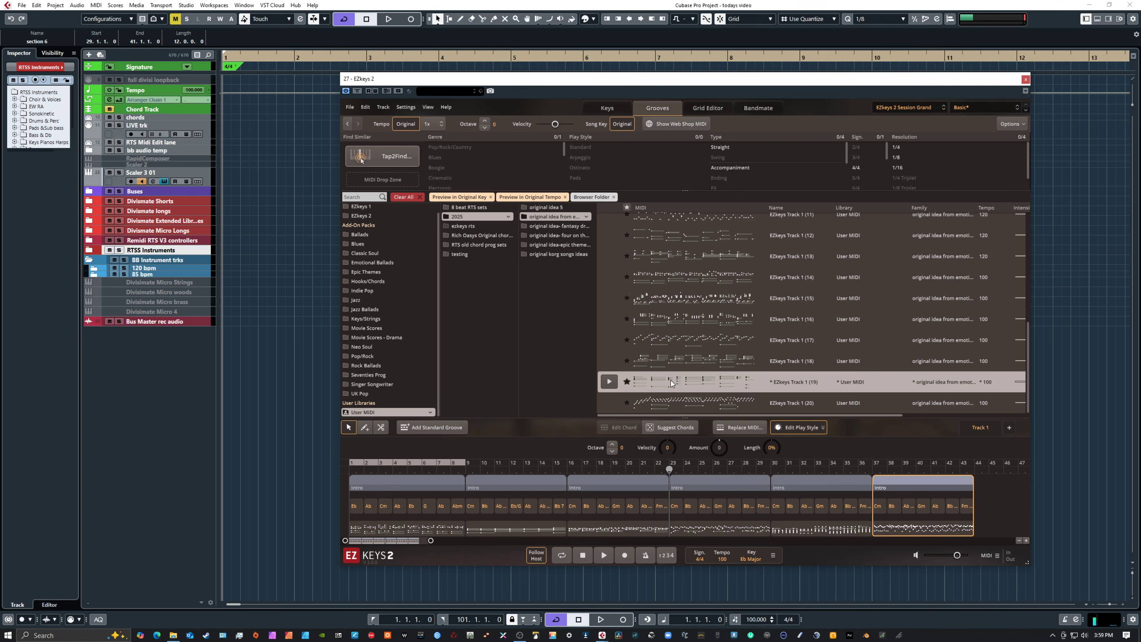
click(609, 360)
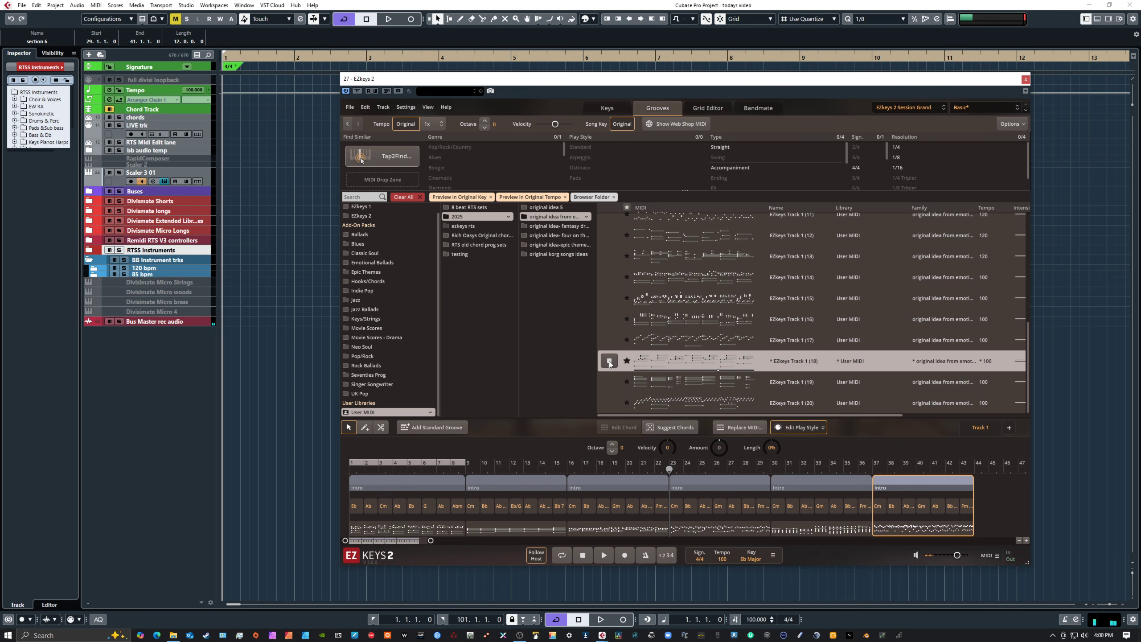
click(609, 360)
click(614, 339)
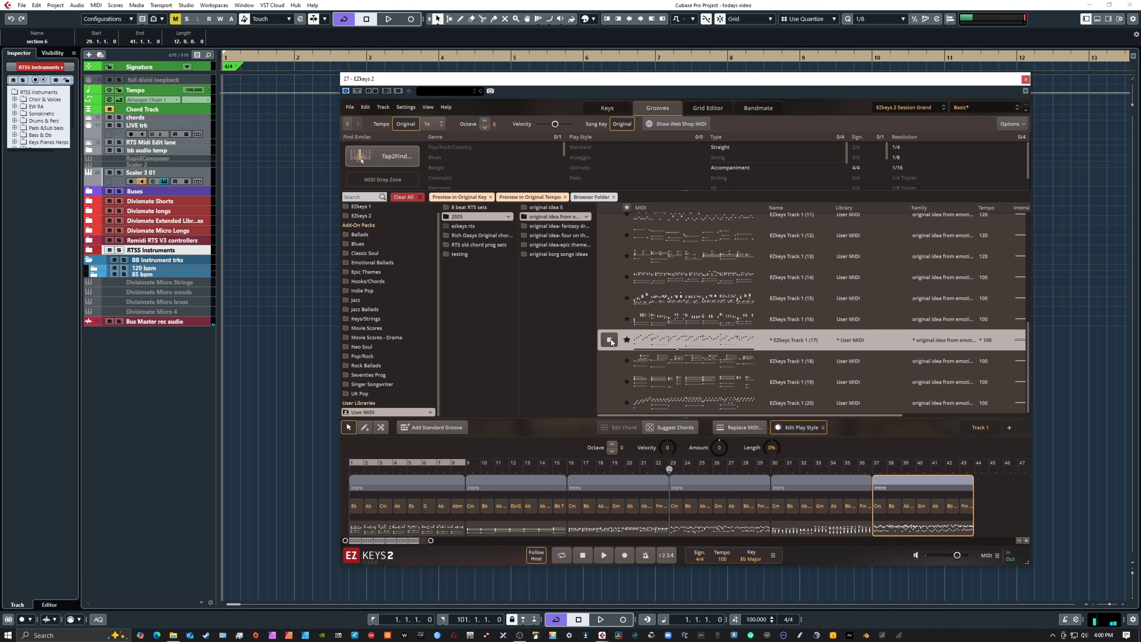
click(610, 319)
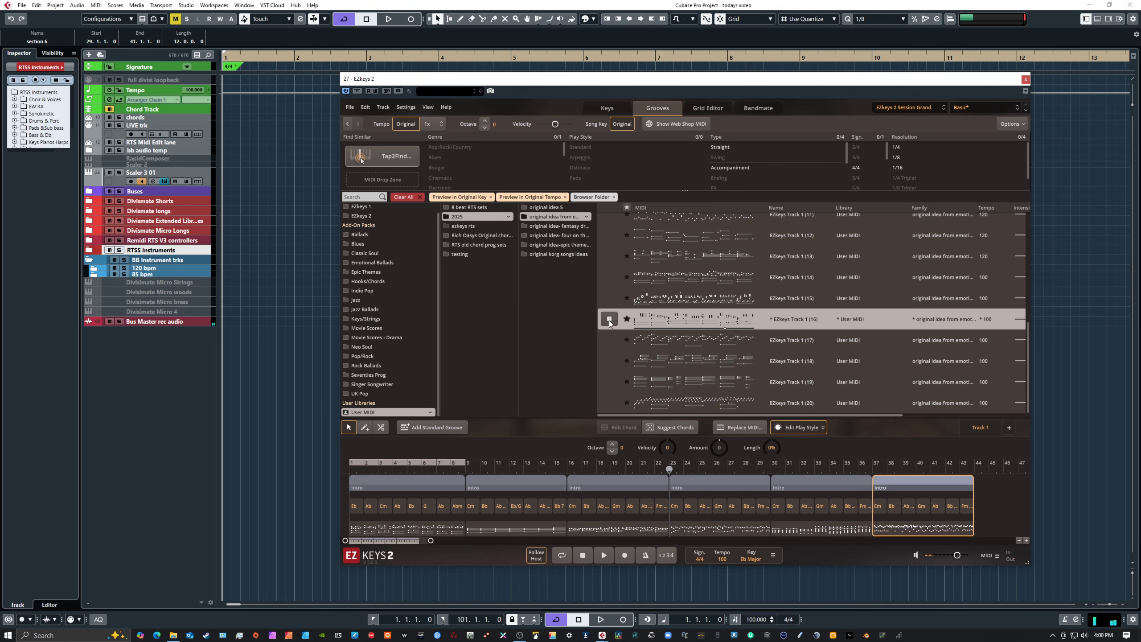
click(608, 321)
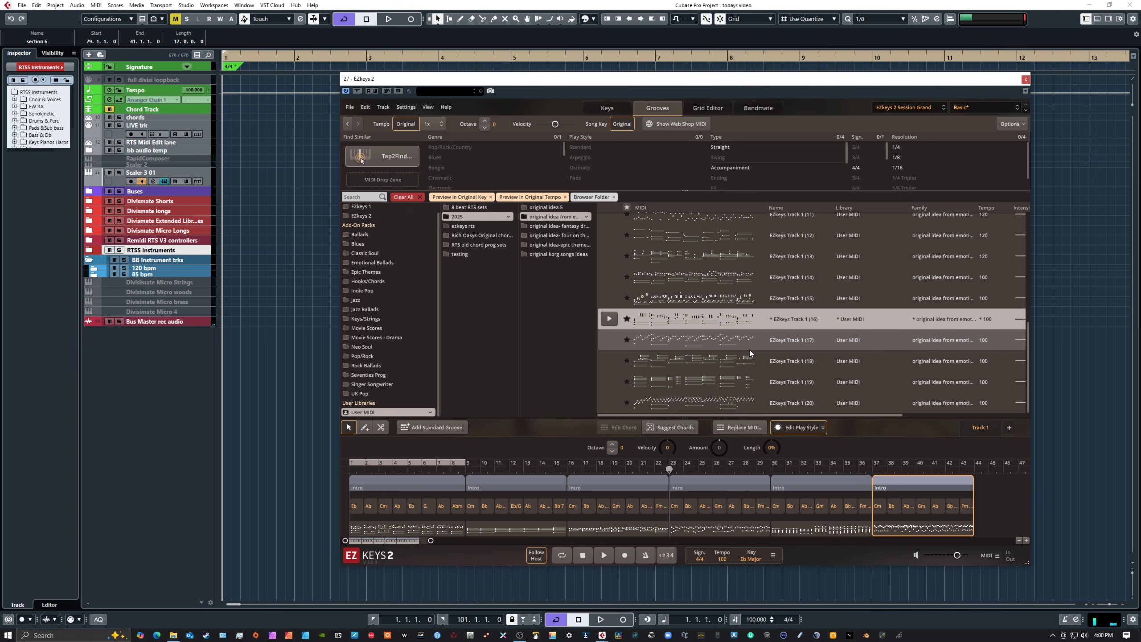
Step: Look over the set's full list of groove variations, from EZkeys Track 1 through the 100 BPM versions
scroll(746, 349, up, 5)
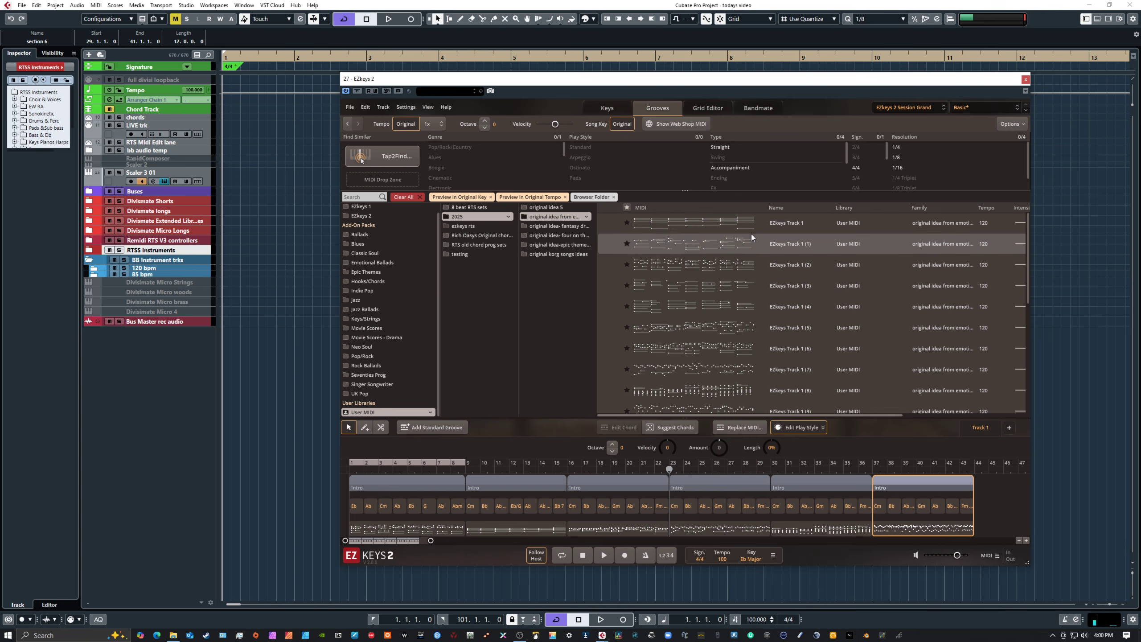
scroll(724, 394, down, 4)
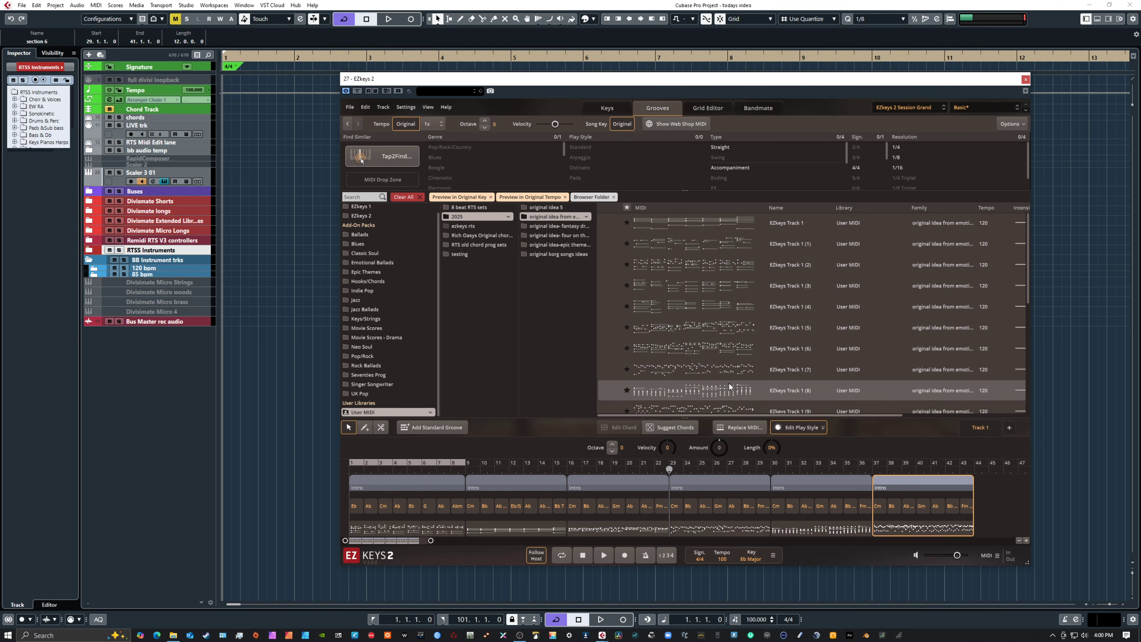
click(725, 392)
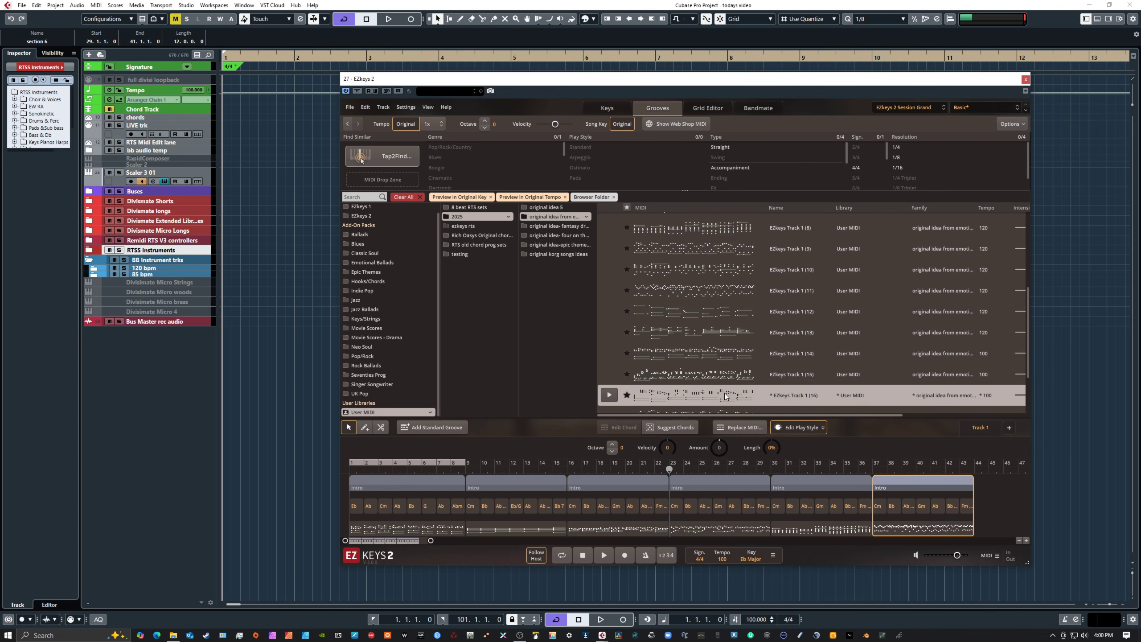
scroll(723, 392, down, 2)
scroll(724, 389, up, 3)
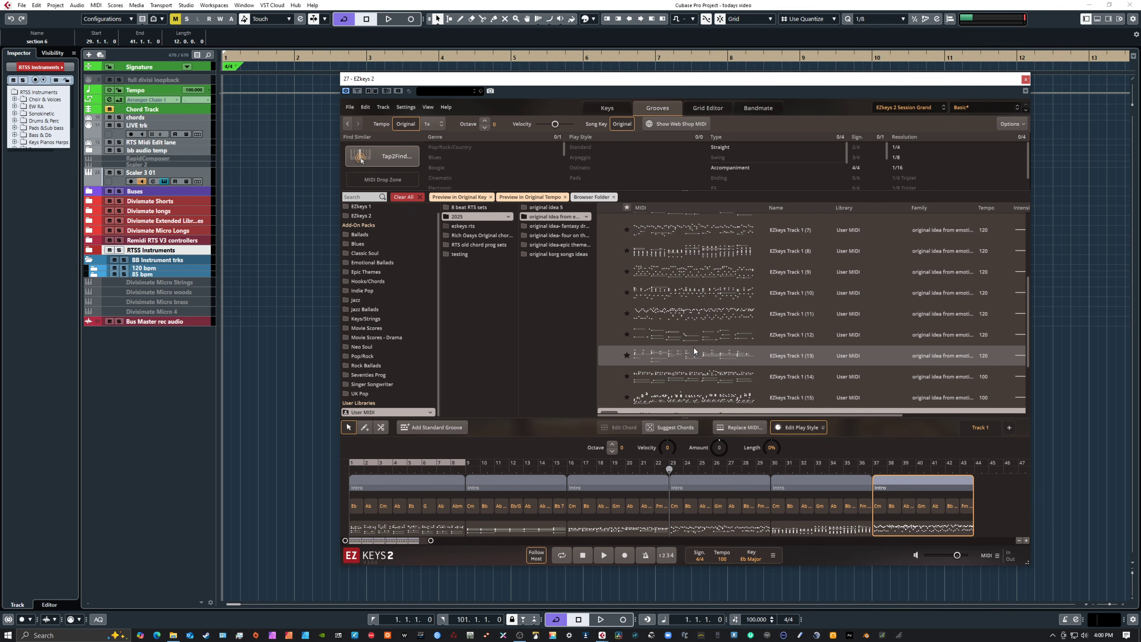
scroll(694, 351, up, 7)
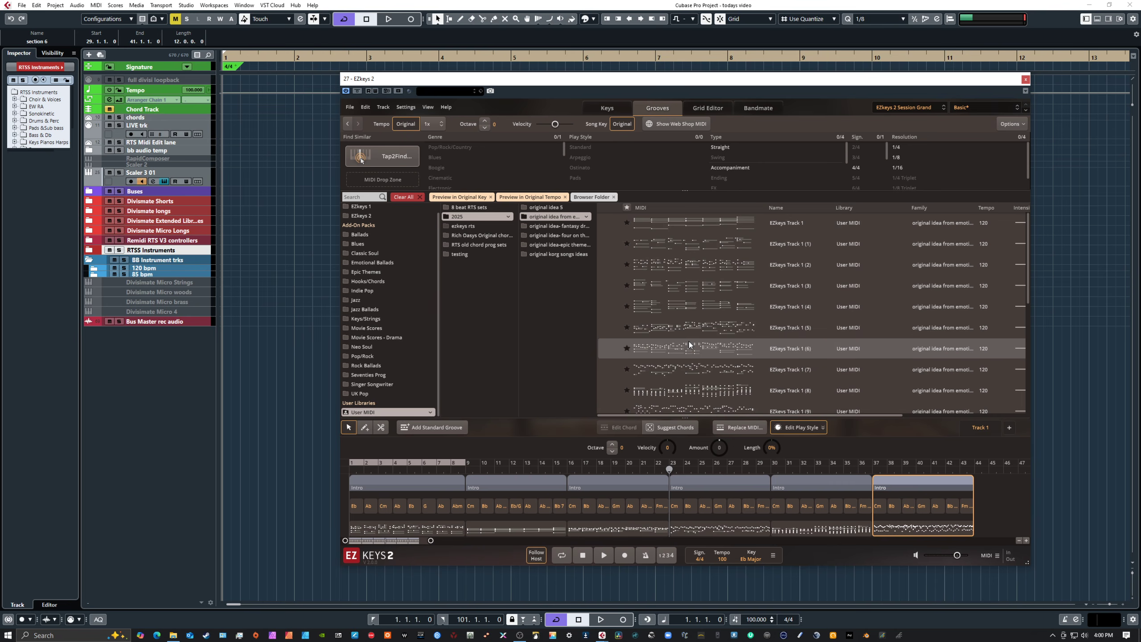
Step: Select the EZkeys Track 1 groove and delete all blocks from the song
click(683, 220)
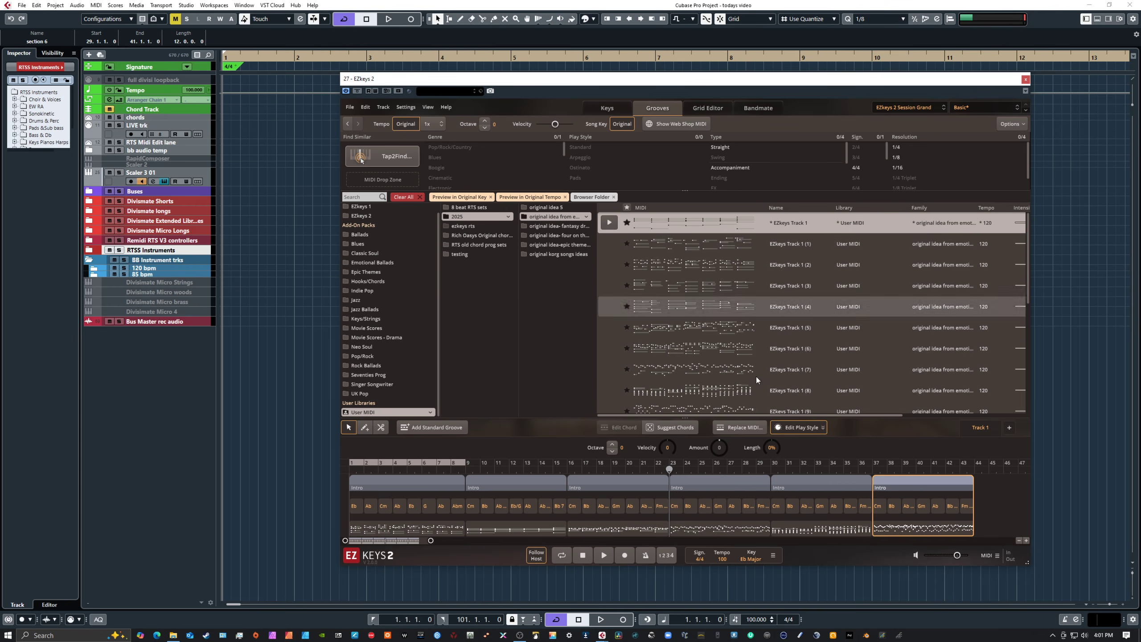
click(991, 526)
drag(451, 476, 411, 477)
key(Delete)
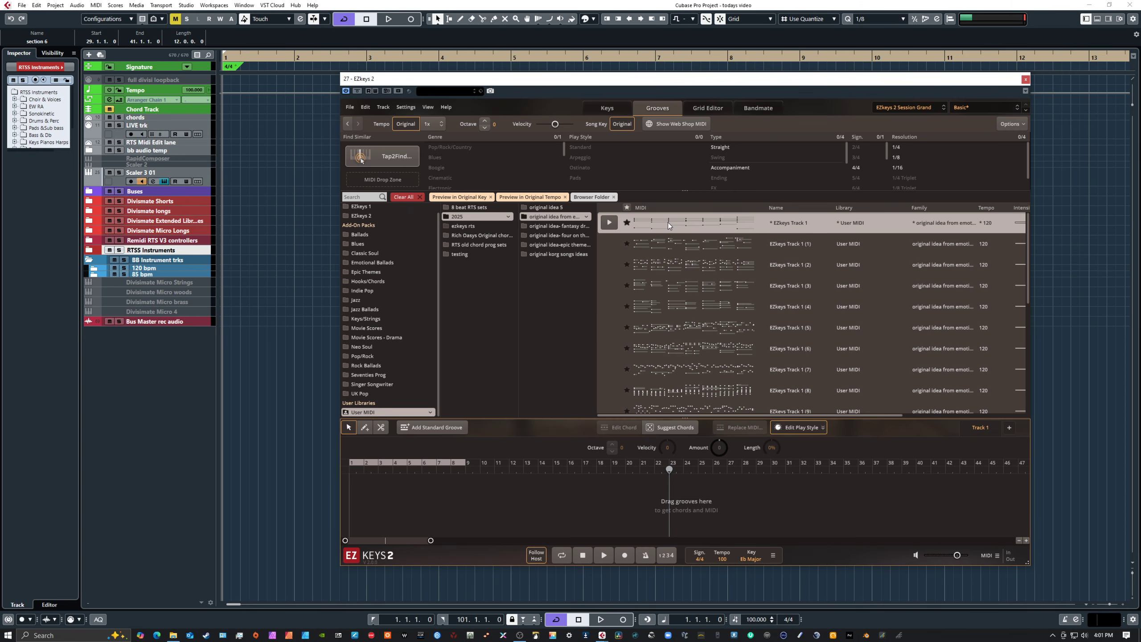
drag(668, 222, 348, 499)
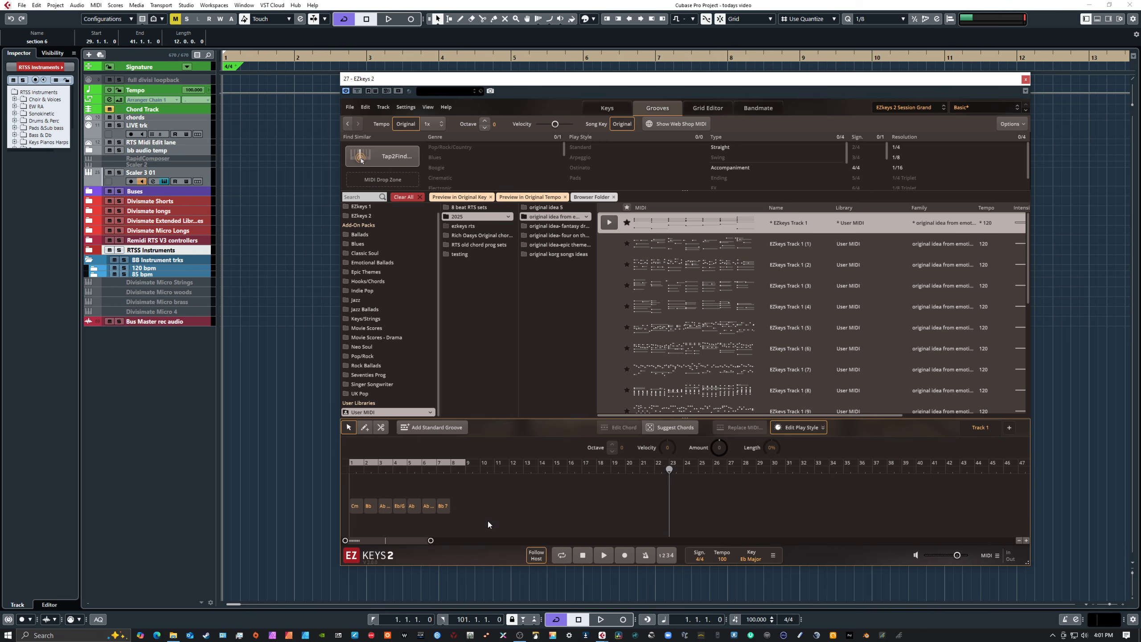
drag(405, 533, 347, 492)
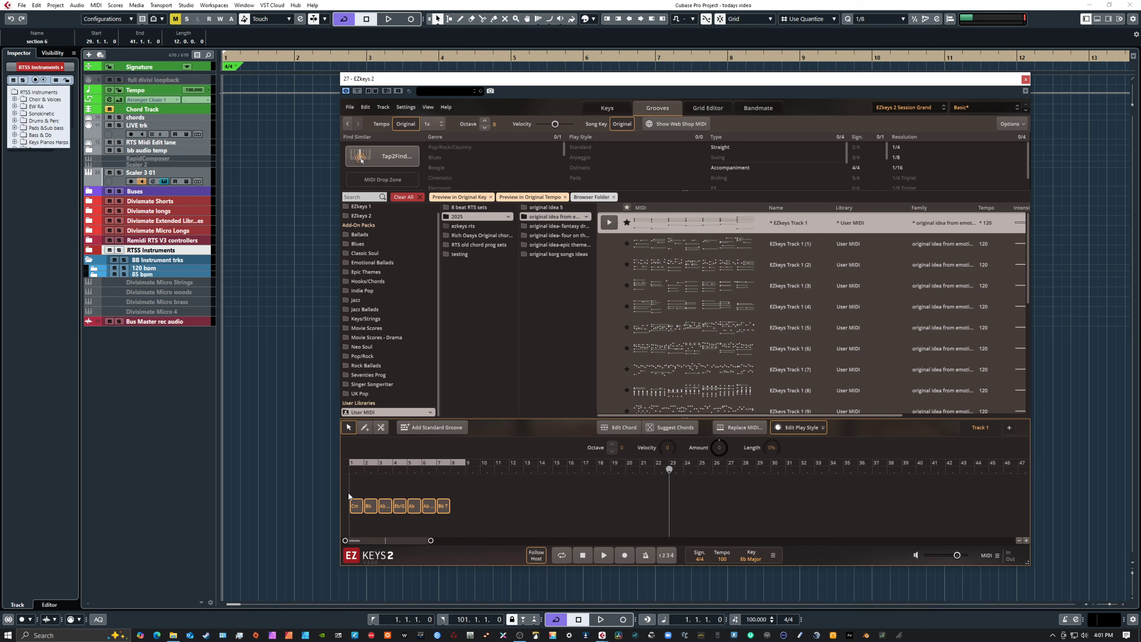
key(Delete)
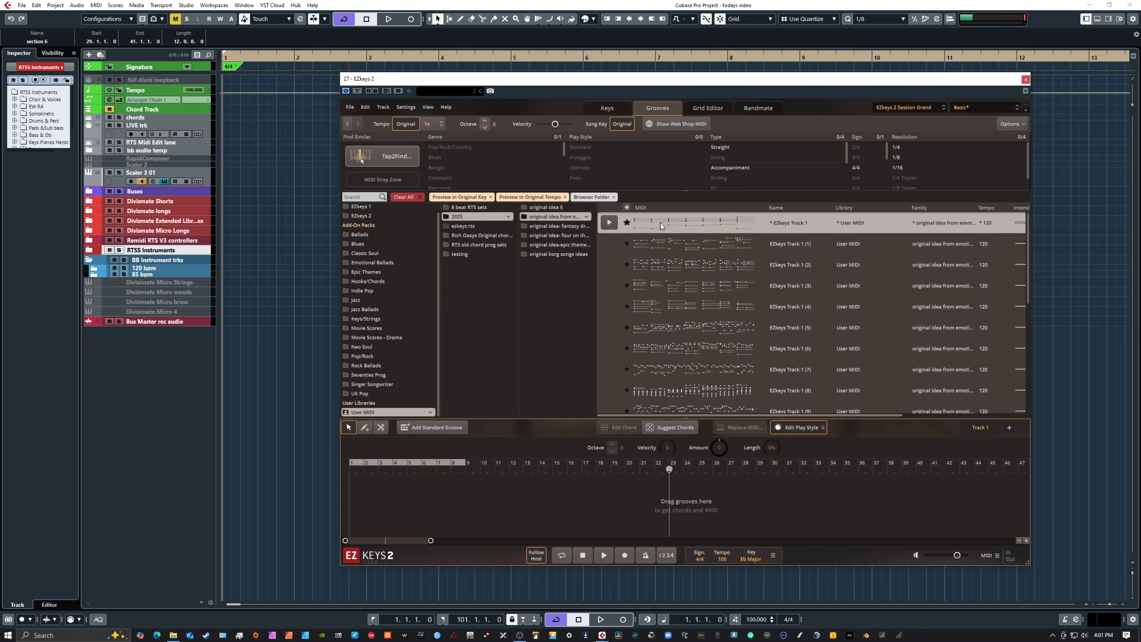
Step: Add the EZkeys Track 1 groove to the song at bar 1, and select its MIDI part and its chords separately
drag(660, 226, 351, 482)
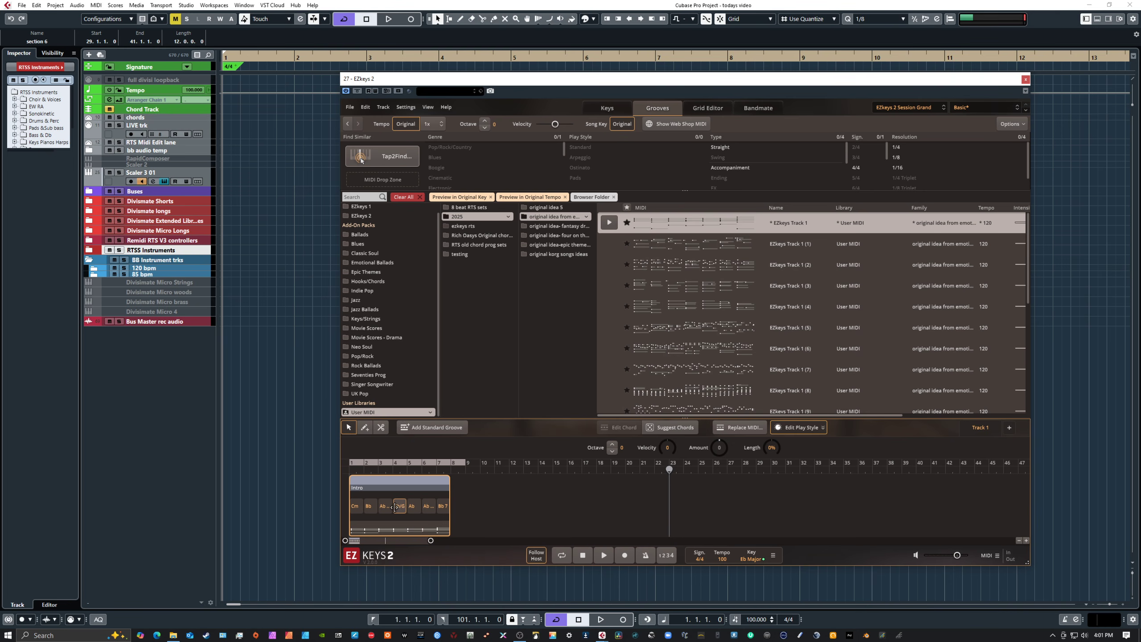
drag(415, 488, 405, 496)
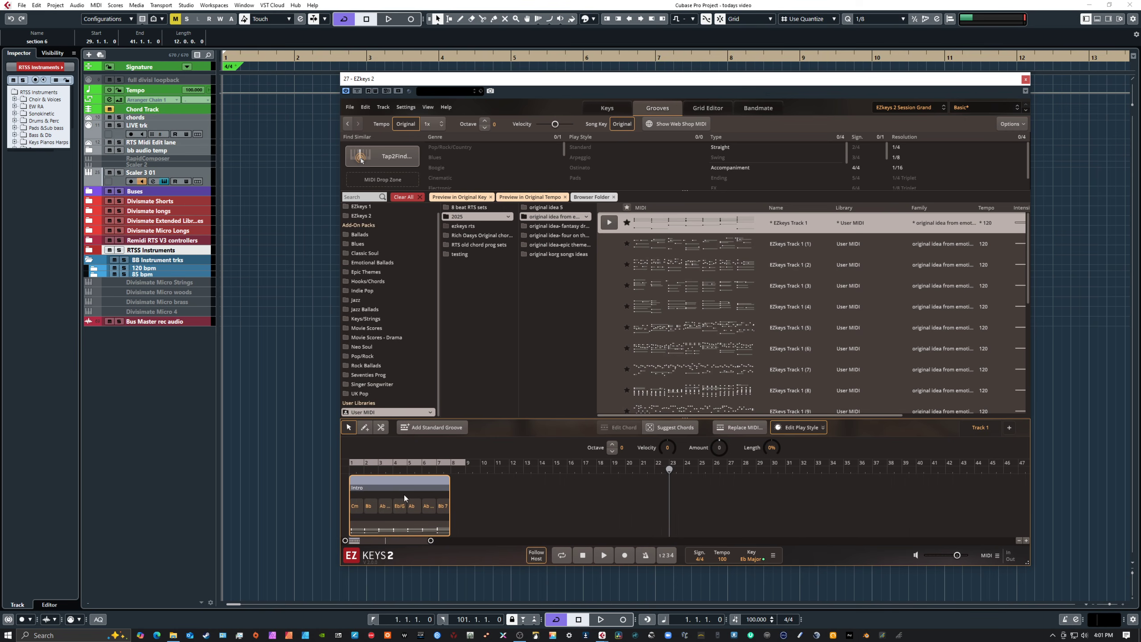
click(400, 529)
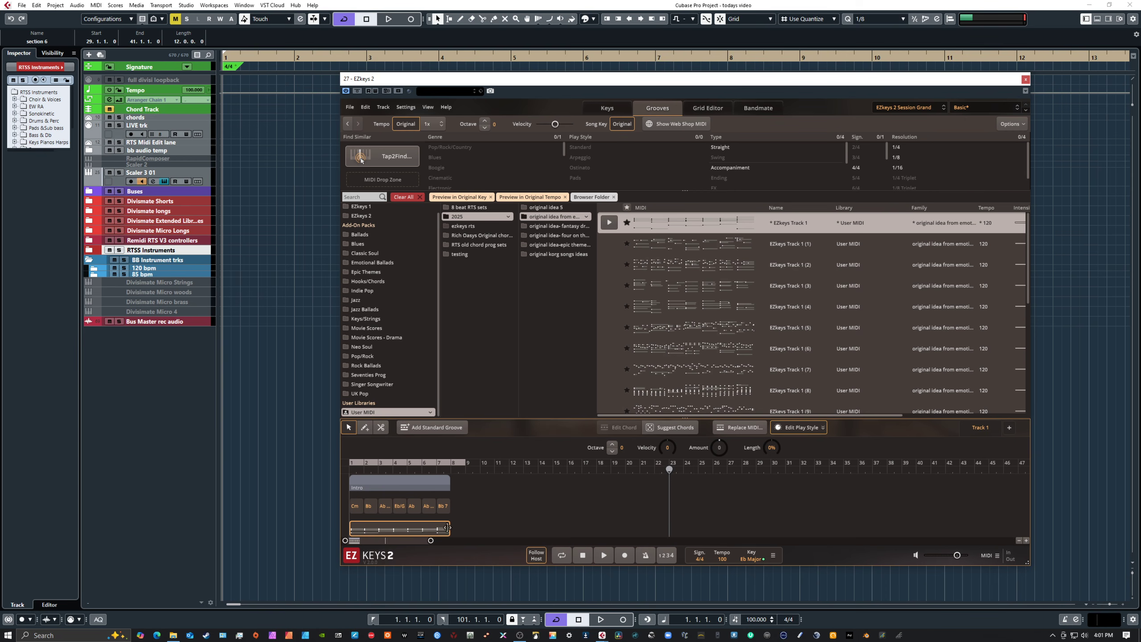
click(456, 505)
drag(357, 503, 356, 503)
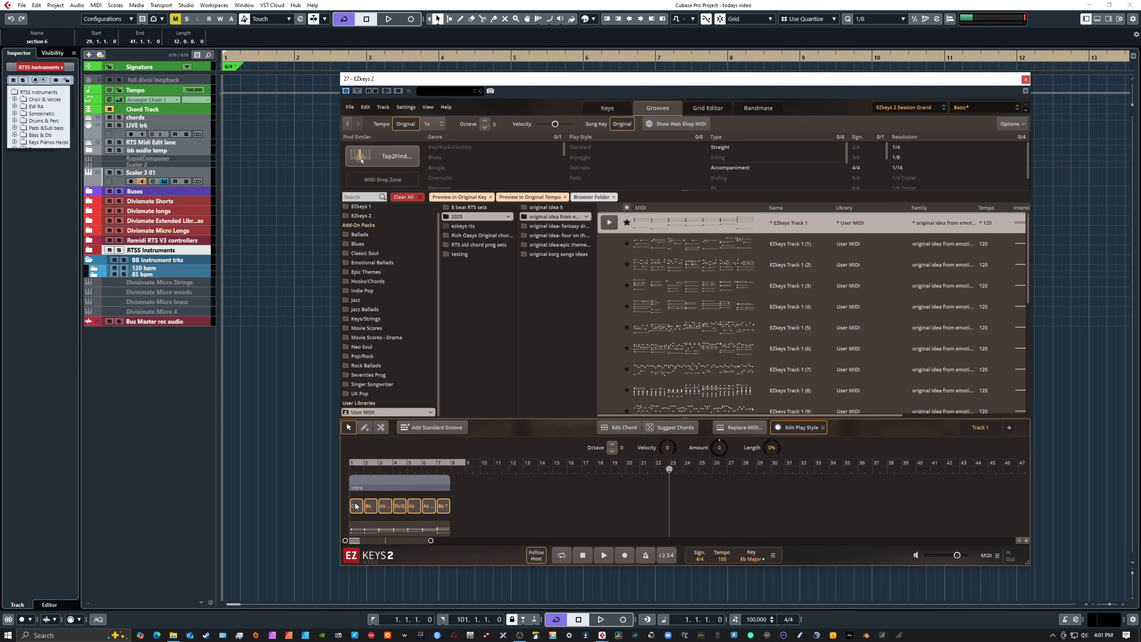
click(466, 516)
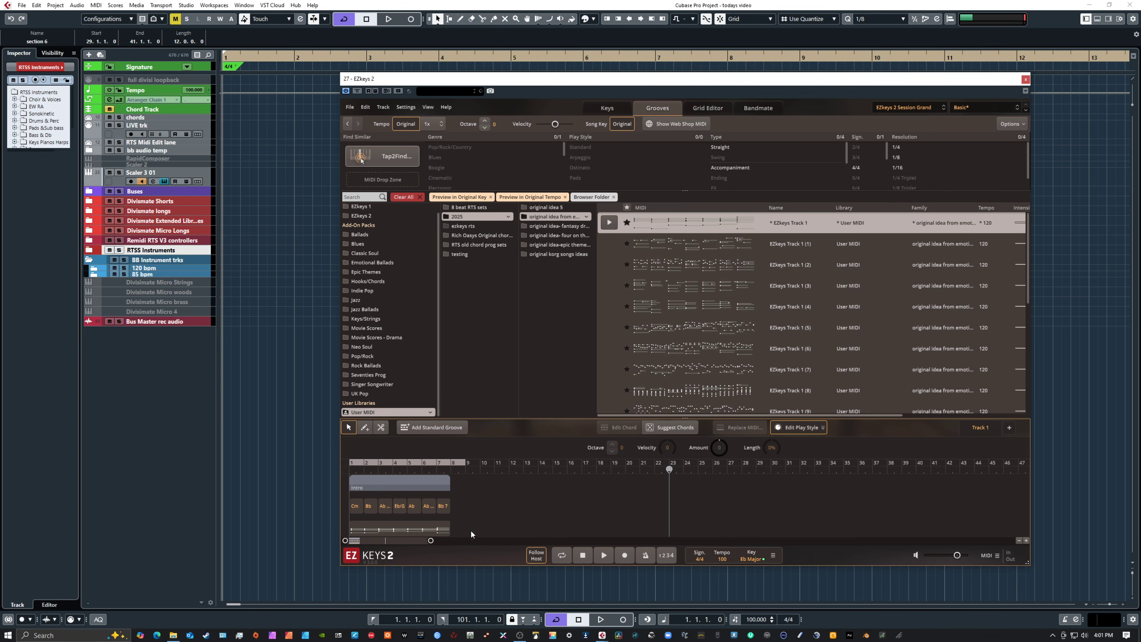
Step: Select the bar 1 block's layers in turn: all parts together, only the chords, only the MIDI, and the whole block
drag(470, 531, 367, 483)
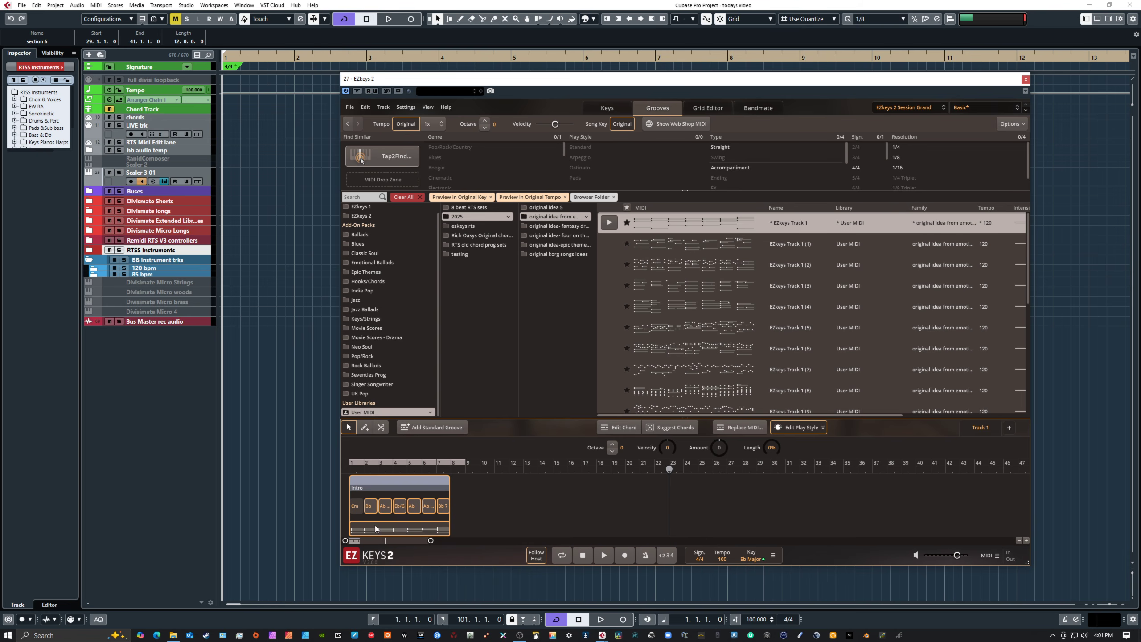
drag(469, 526, 357, 479)
click(486, 518)
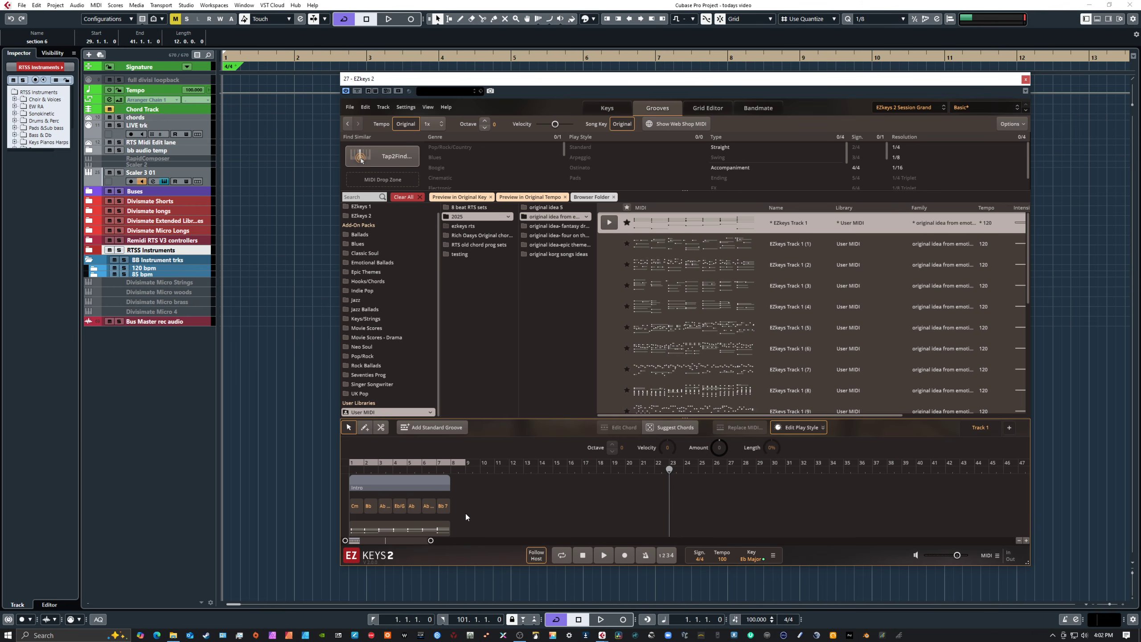
drag(478, 506, 359, 506)
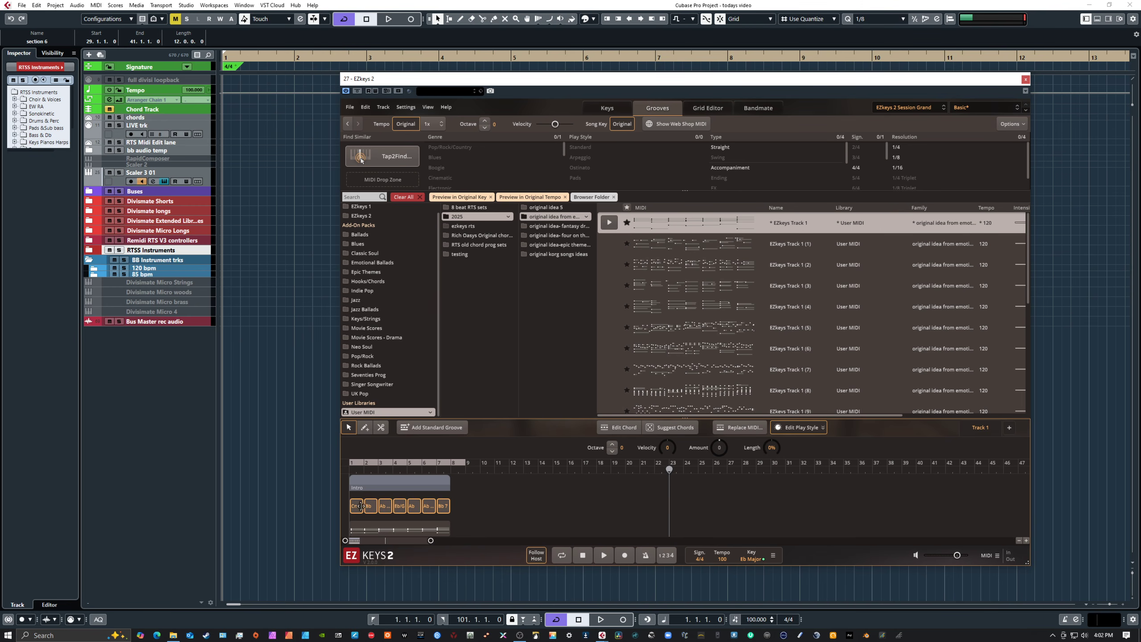
click(486, 514)
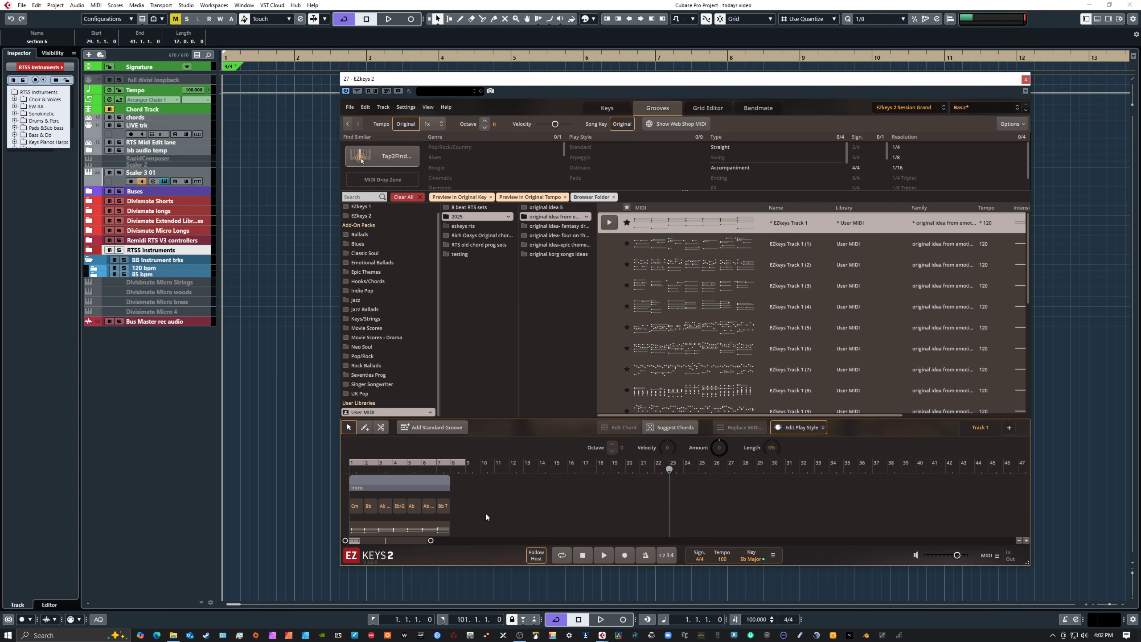
click(419, 528)
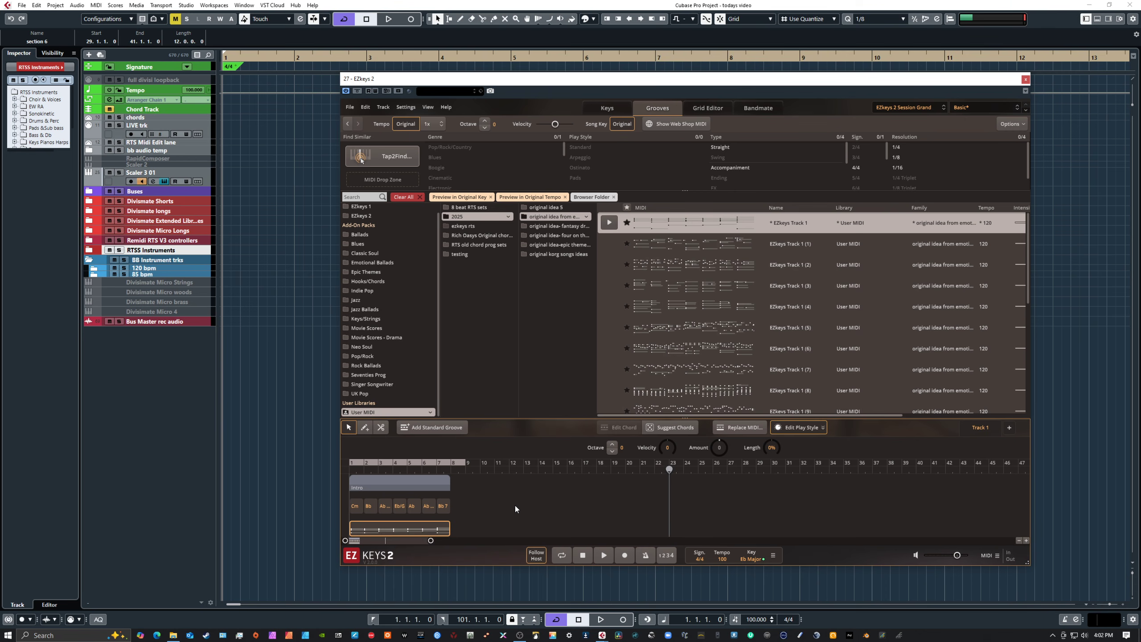
click(501, 507)
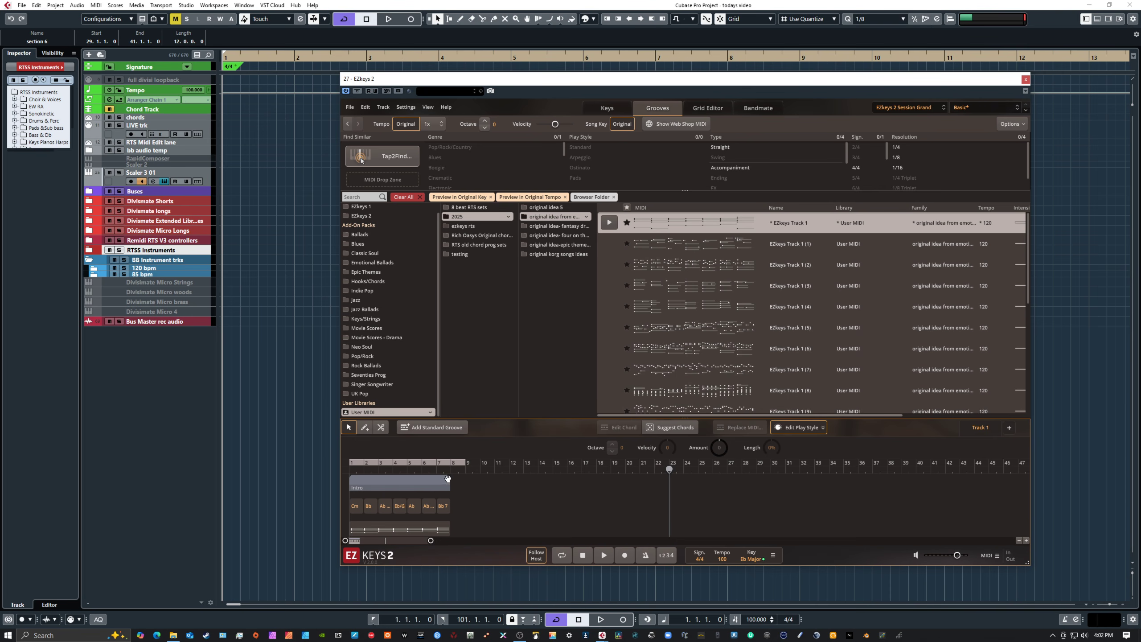
click(422, 481)
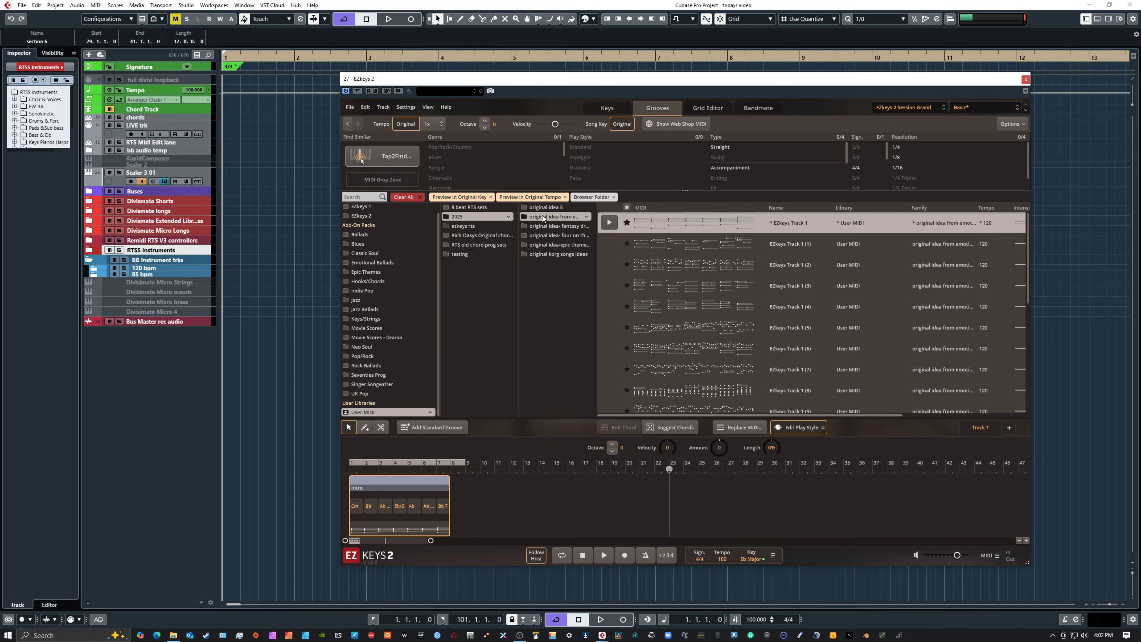
Step: Audition the Emotional Ballads groove Intro 04 and add it to the song at bar 11
click(397, 262)
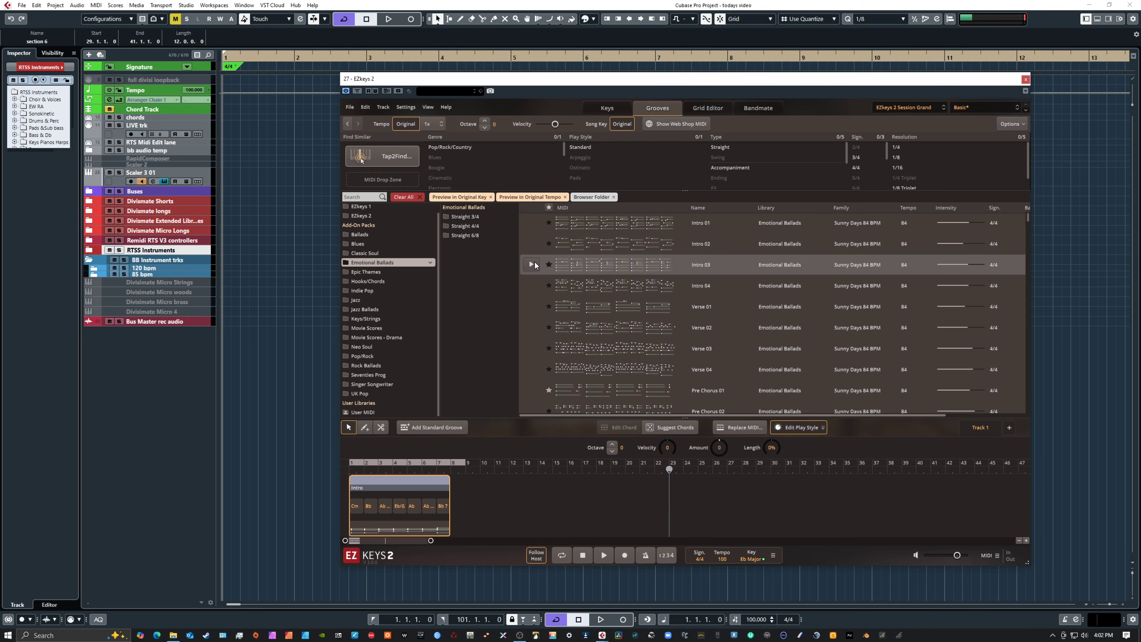
click(532, 285)
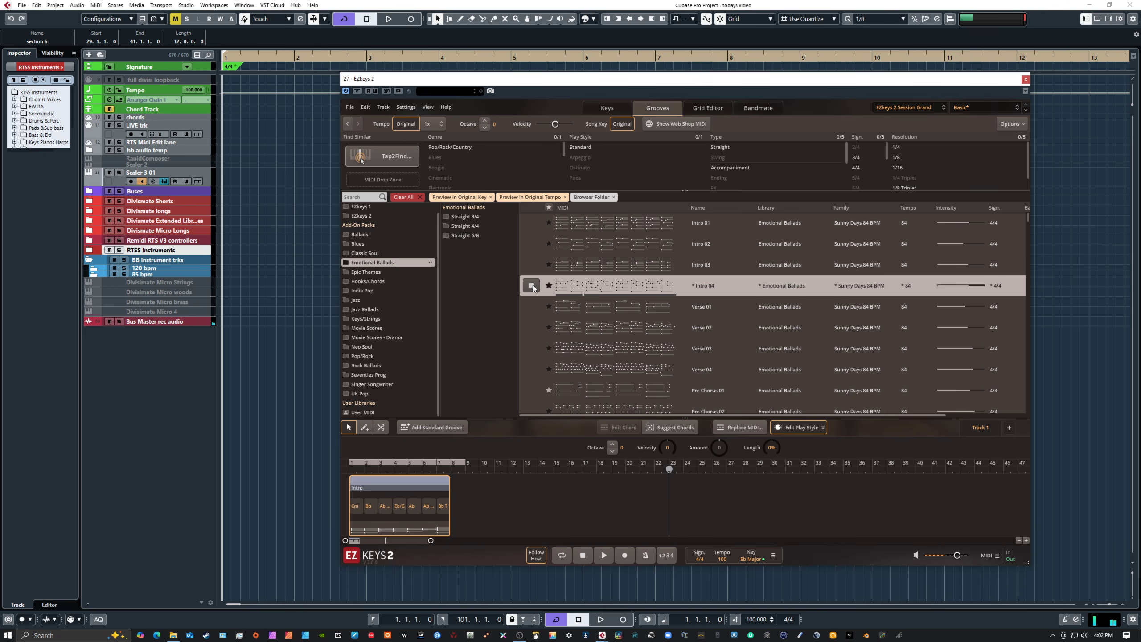
click(533, 286)
drag(579, 290, 497, 484)
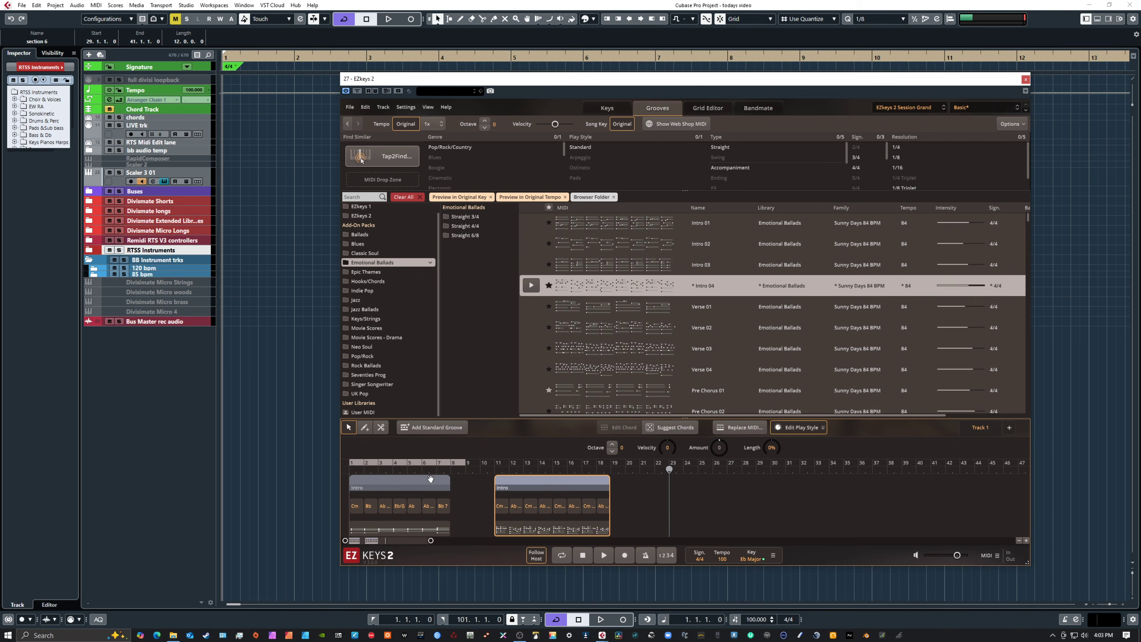
Step: Compare the two song blocks by selecting the bar 1 block and all the chords of the bar 11 block
click(404, 480)
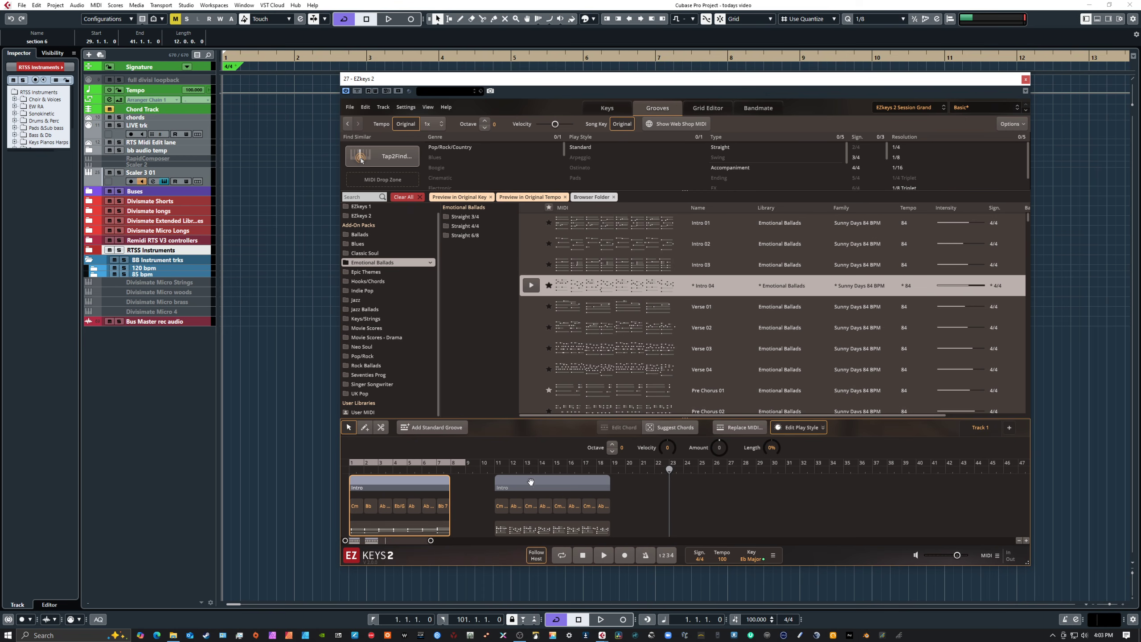
drag(635, 507, 485, 502)
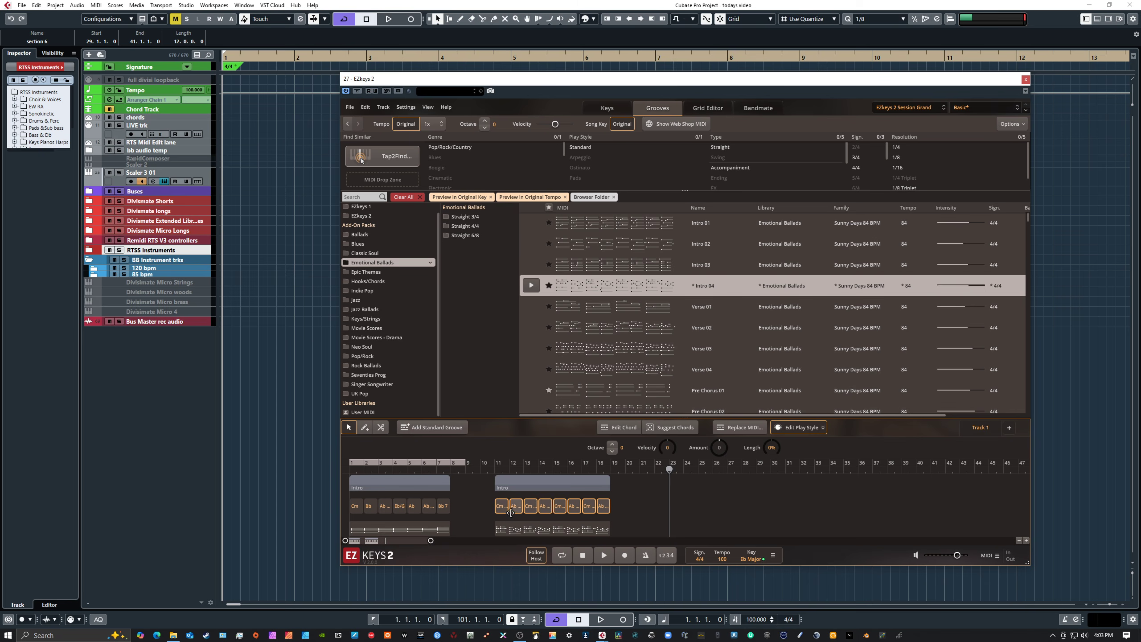
click(641, 509)
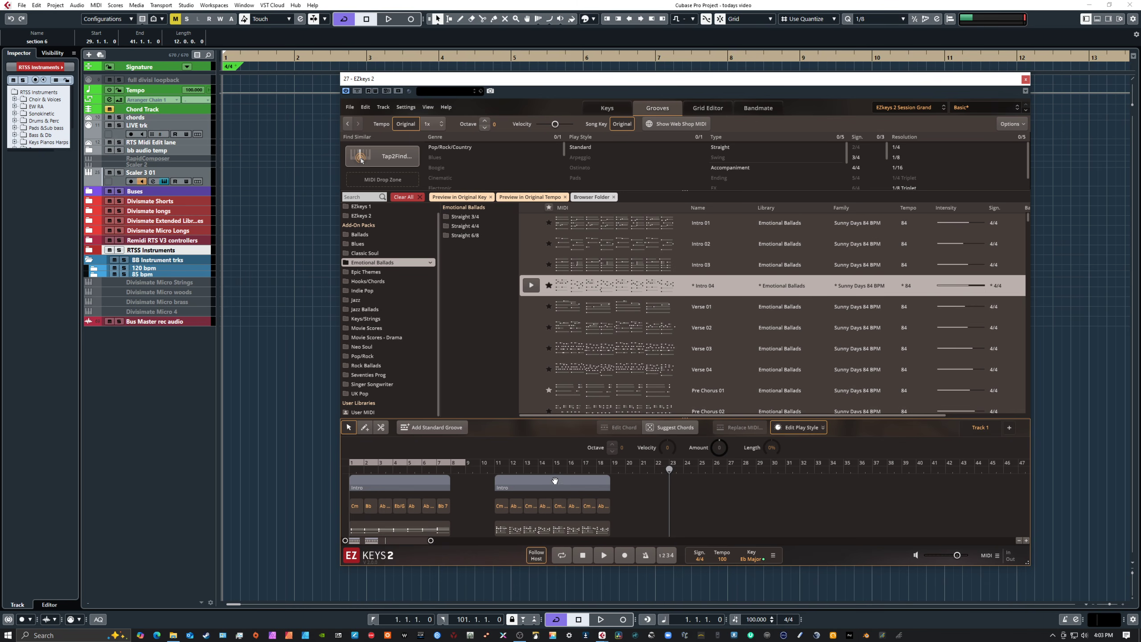
click(424, 483)
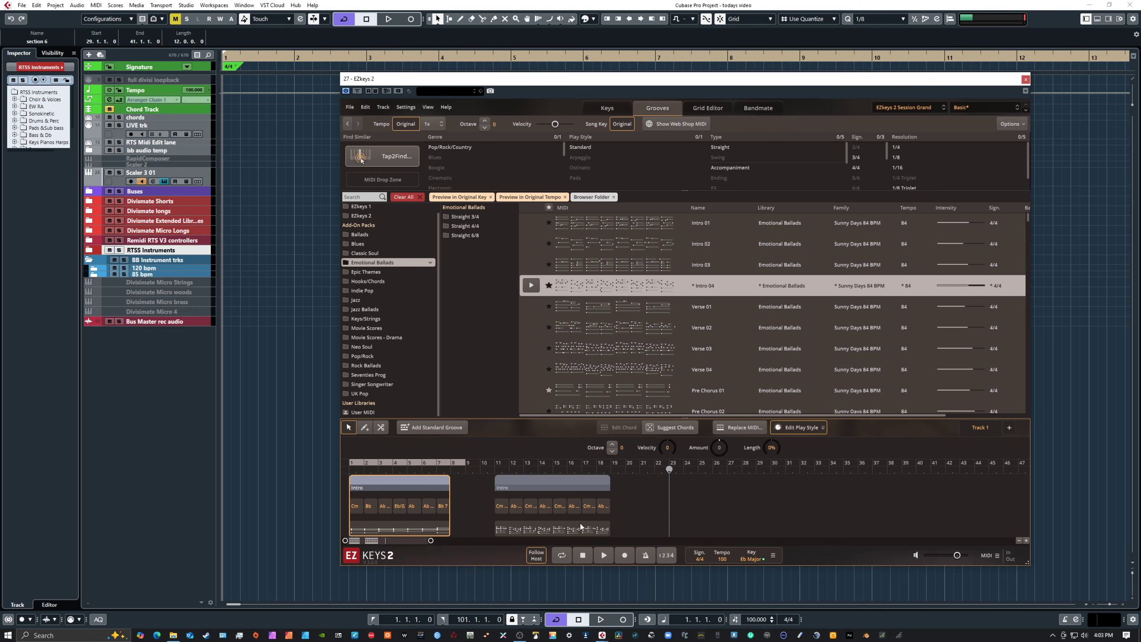
Step: Audition Sustained Chords 01 from the EZkeys 1 Single Chords and replace the bar 11 block's MIDI with it
click(385, 209)
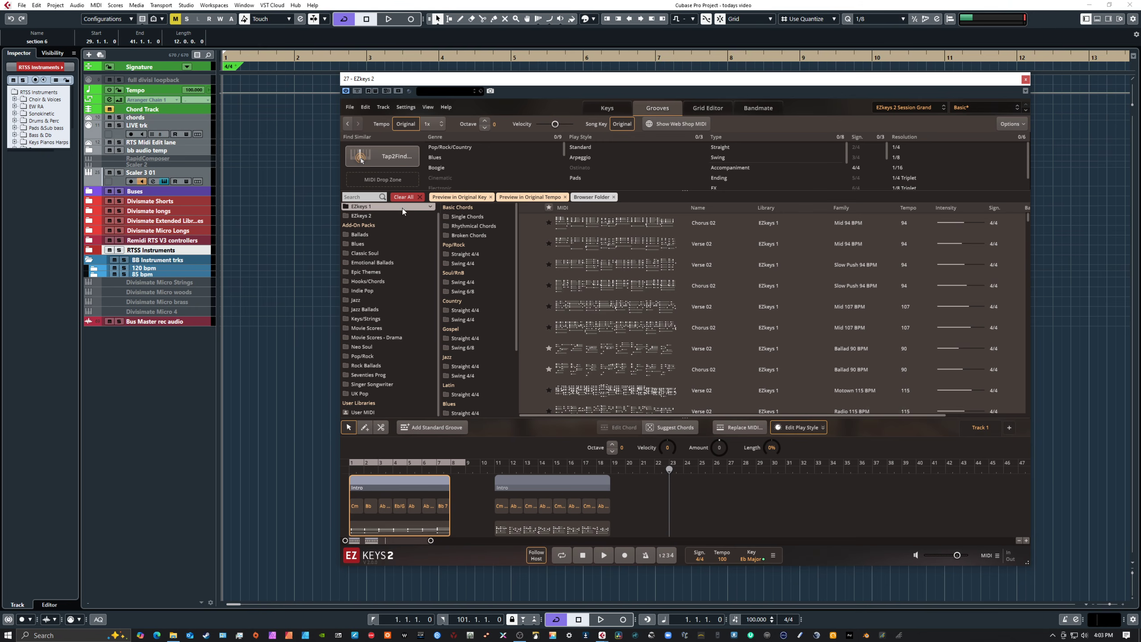
click(472, 218)
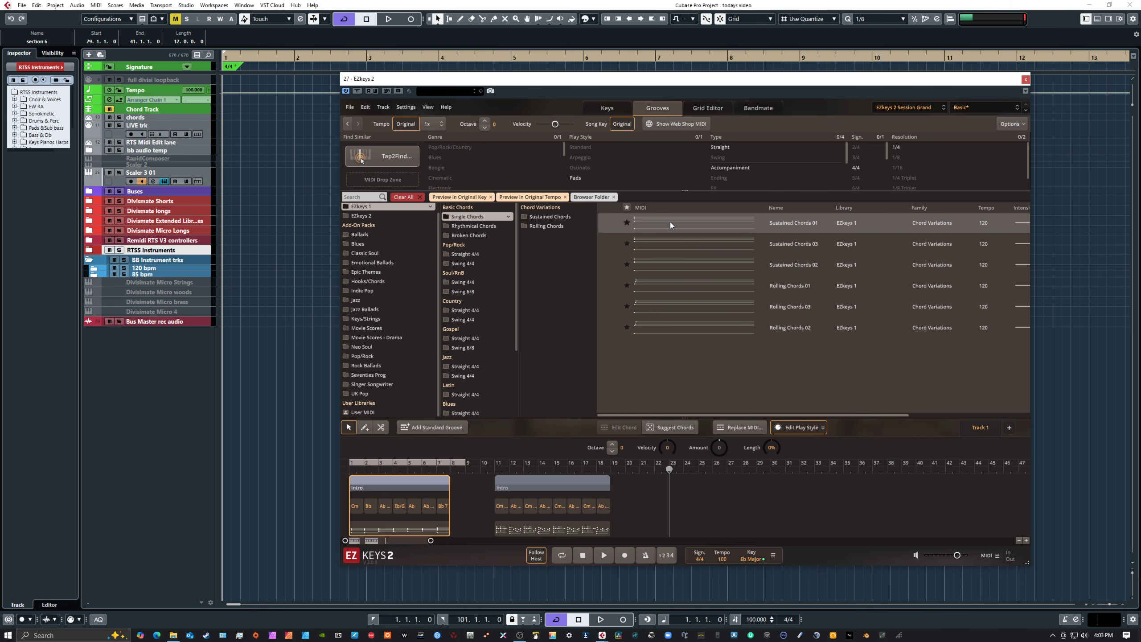
click(556, 482)
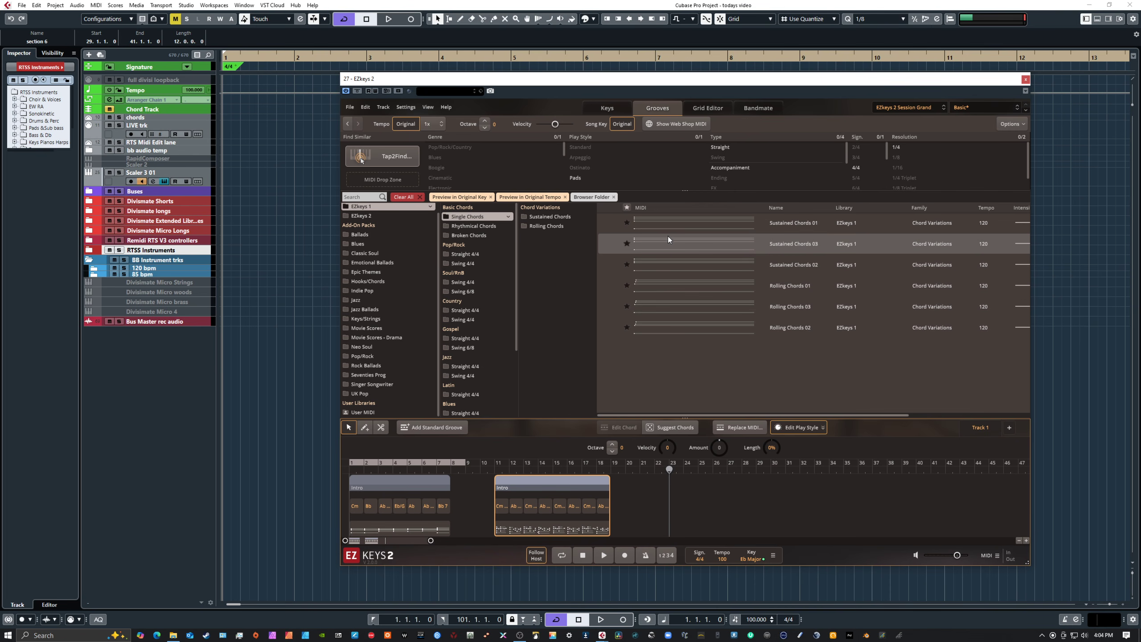
click(610, 222)
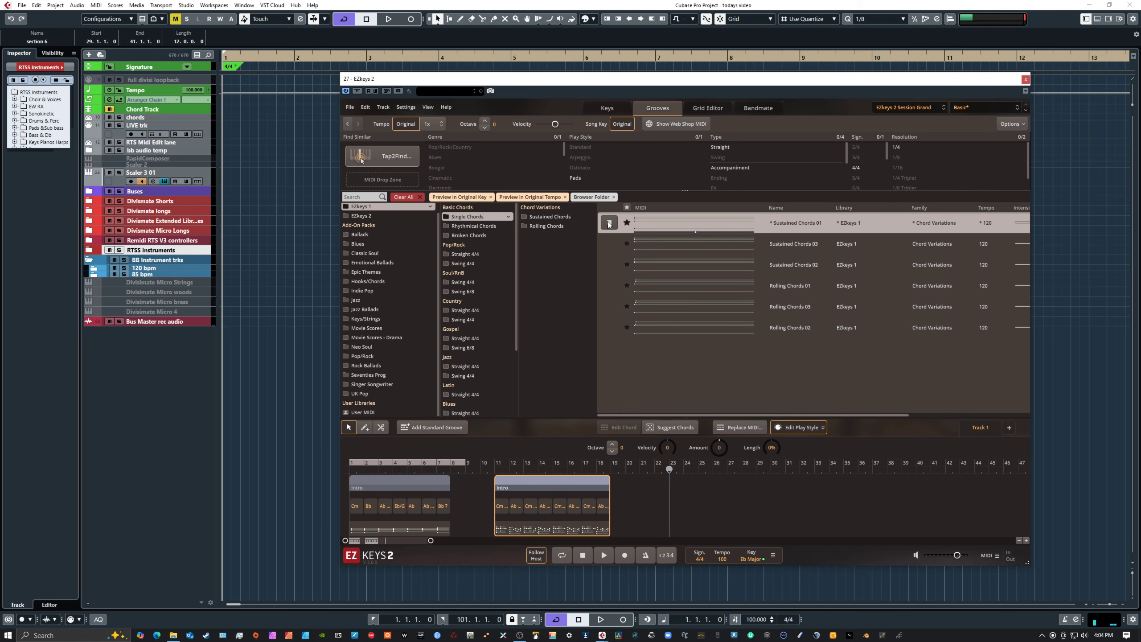
click(609, 224)
click(732, 427)
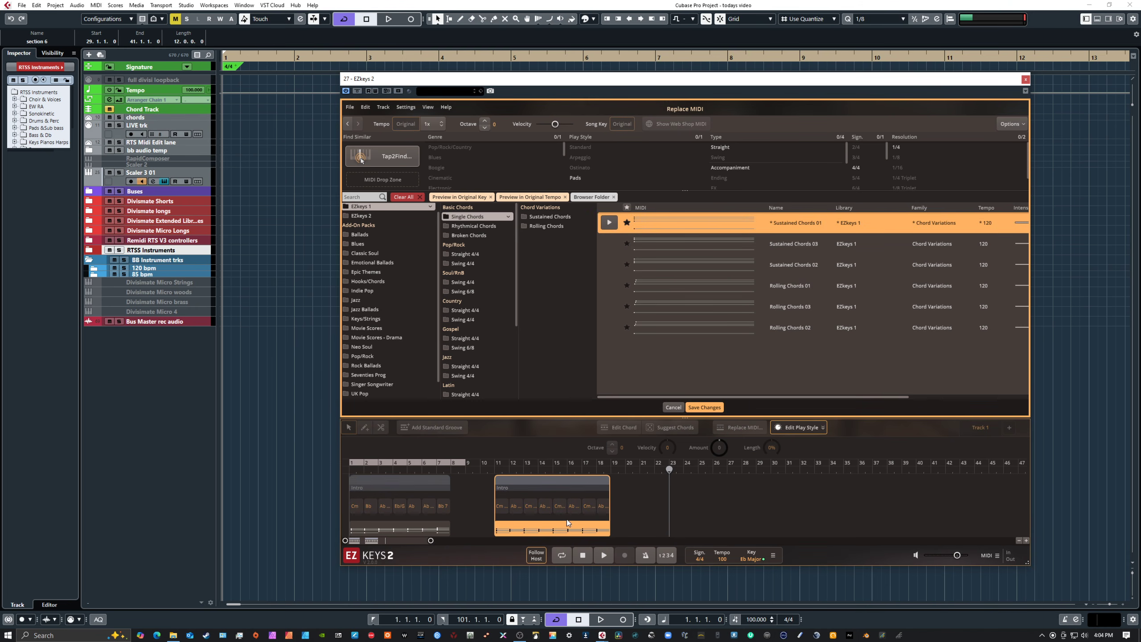
click(705, 408)
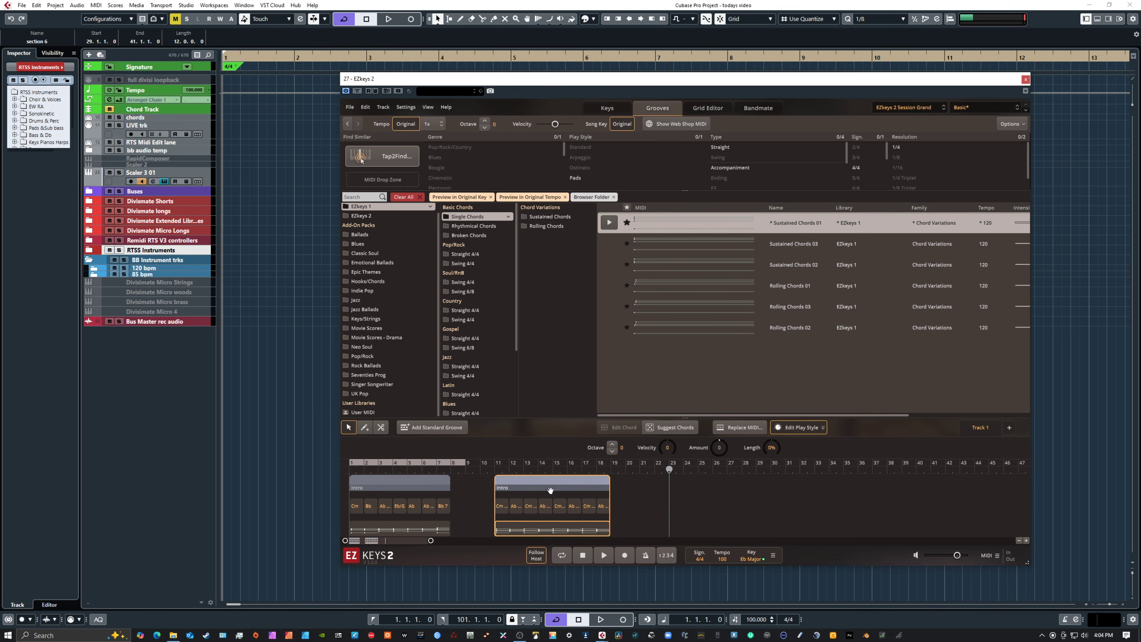
Step: Play the song from bar 11 to hear the replaced MIDI, and stop playback
click(497, 467)
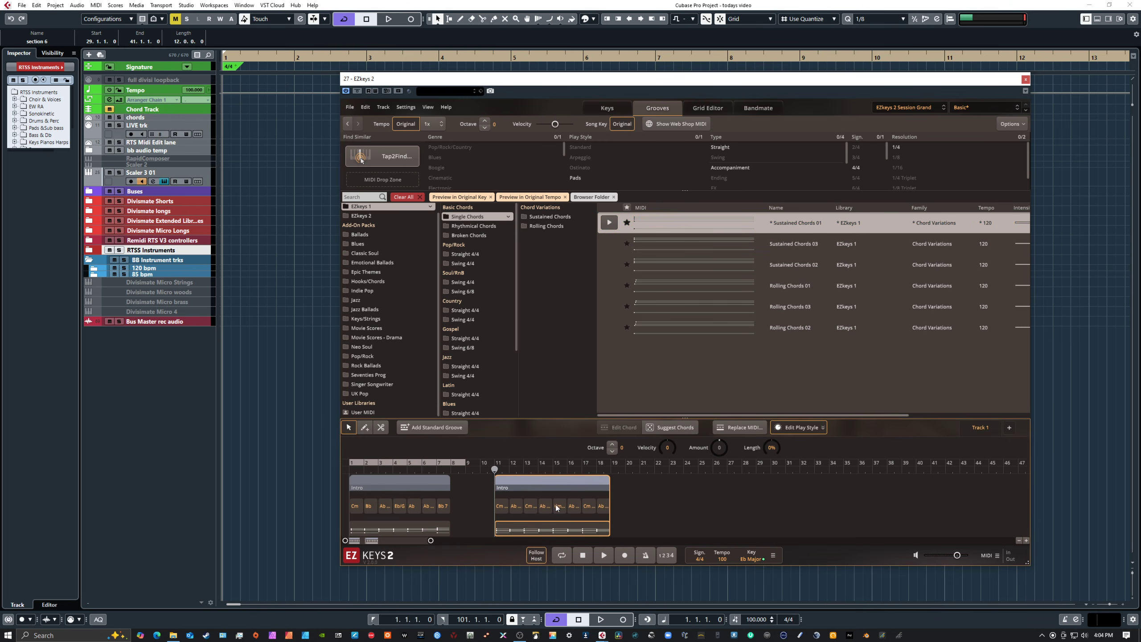
click(609, 554)
click(583, 558)
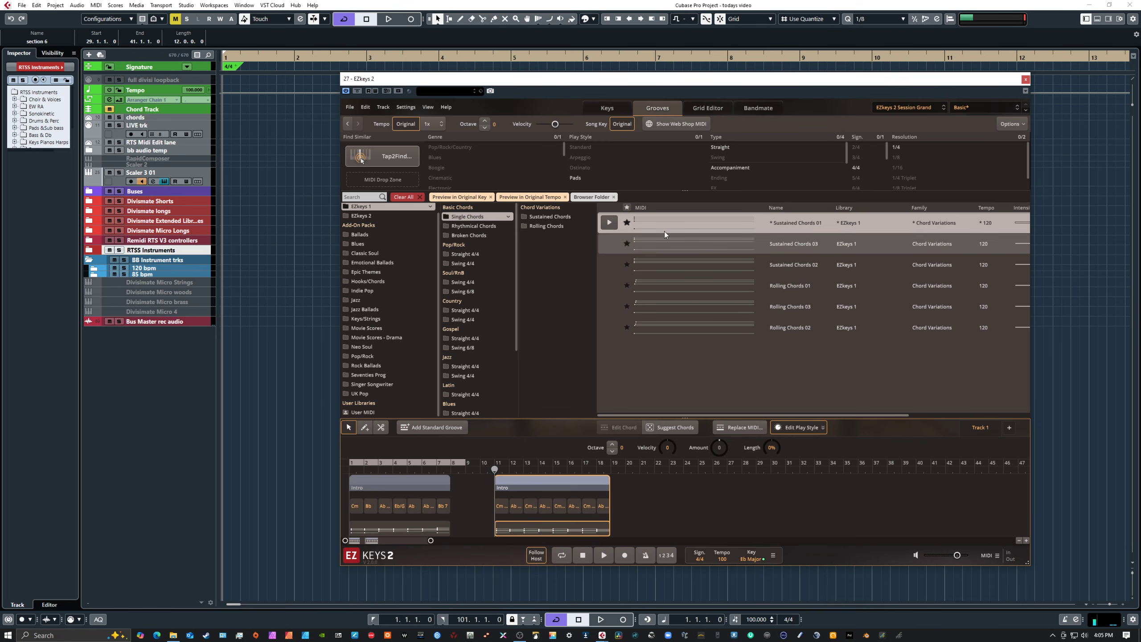
Step: Select the bar 1 block, play the song from bar 1 and stop playback
click(390, 485)
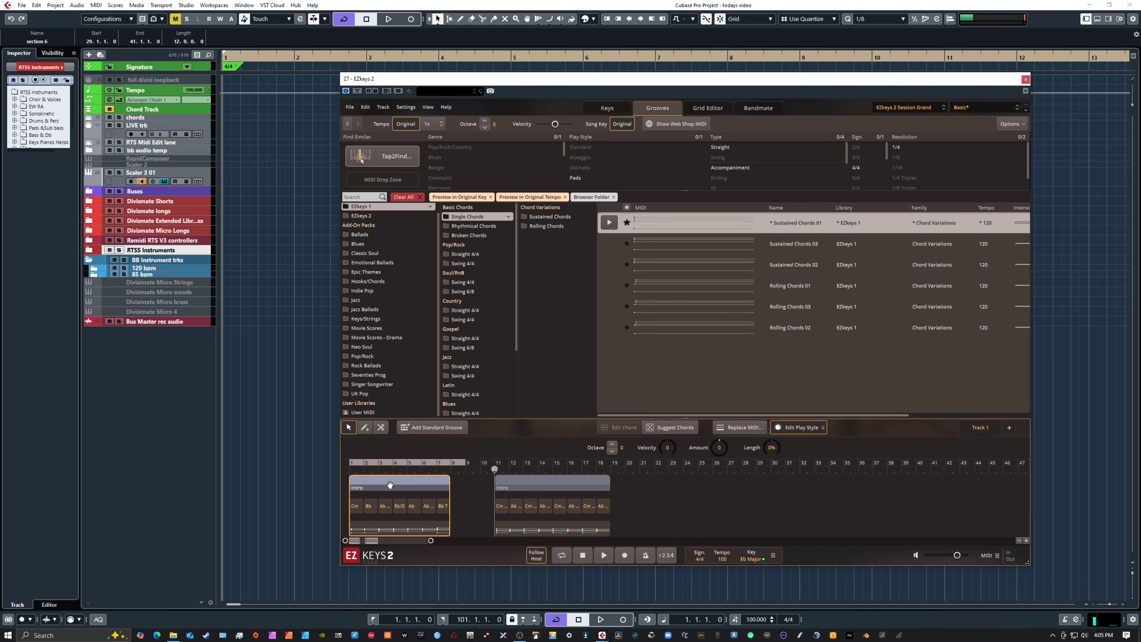
click(351, 469)
click(604, 556)
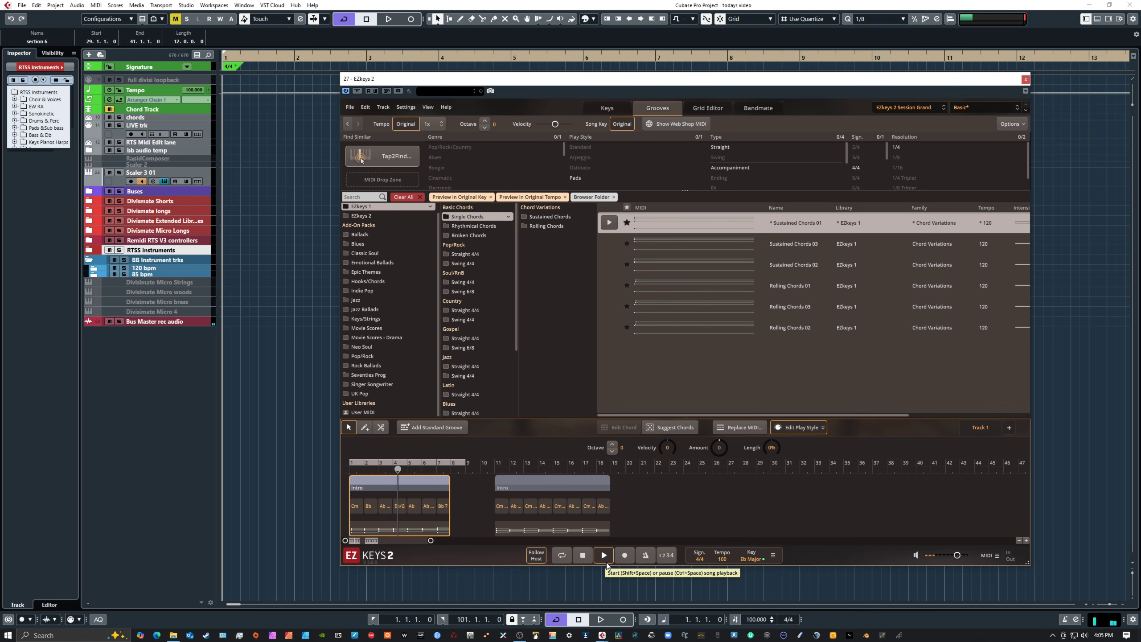
click(582, 555)
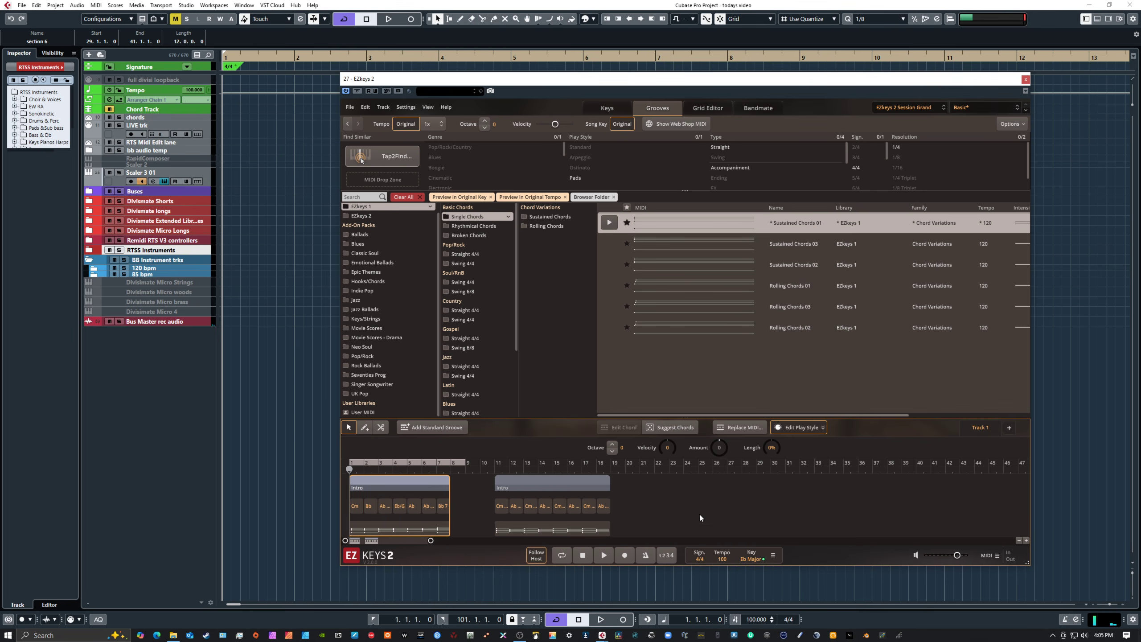
Step: Delete the song block that starts at bar 11
click(559, 478)
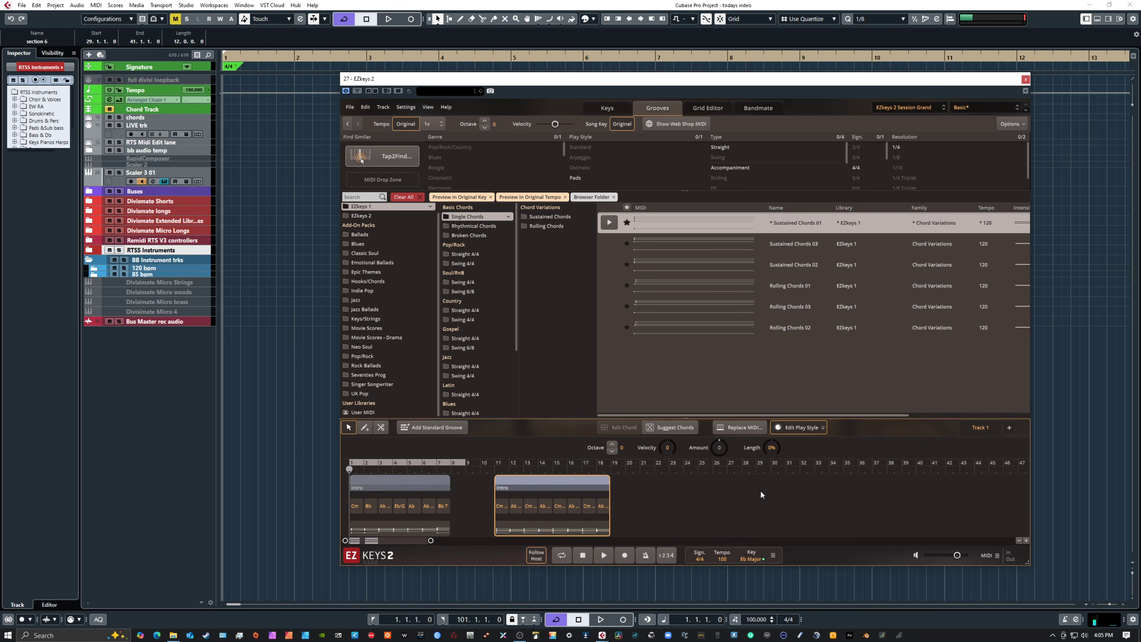
key(Delete)
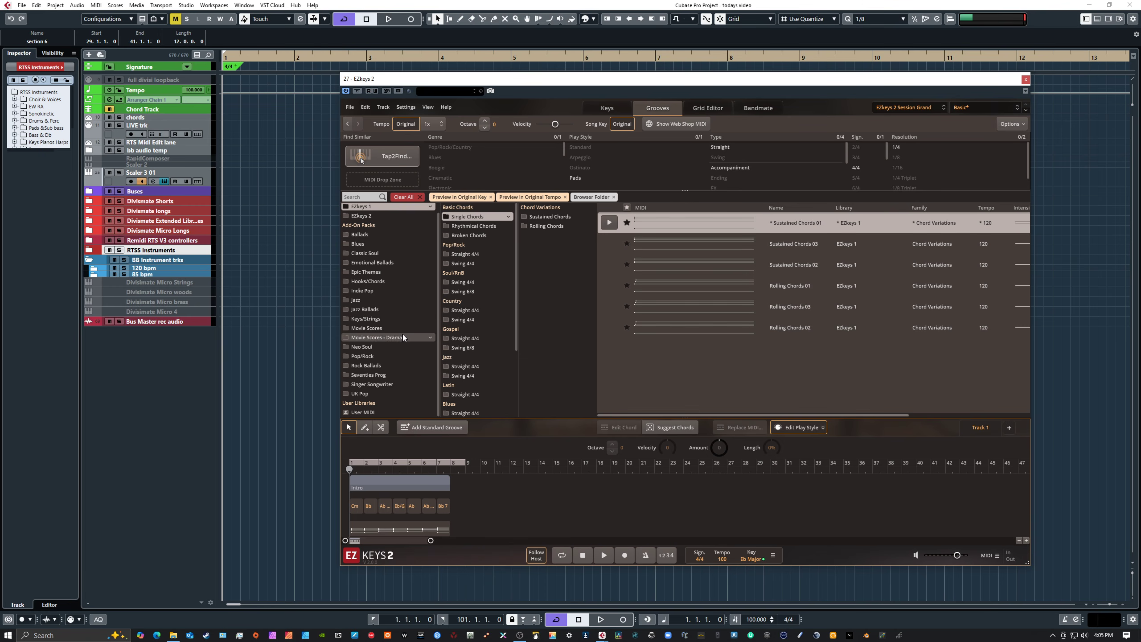
Step: Replace the bar 1 block's MIDI with Intro 04 from the Emotional Ballads pack and play the result
click(401, 263)
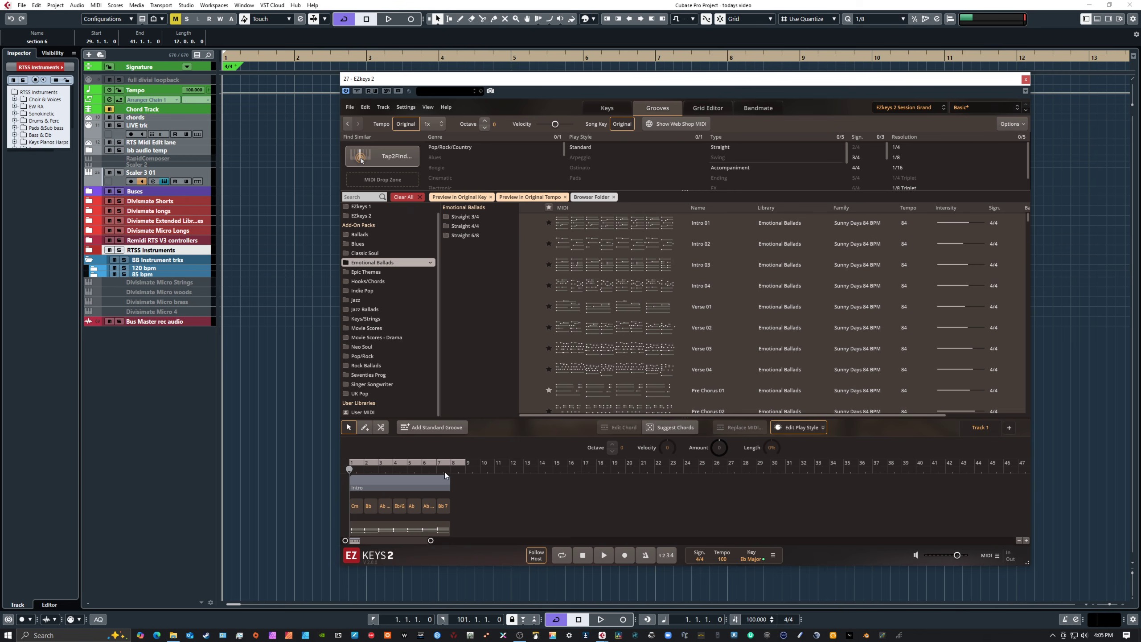
click(413, 482)
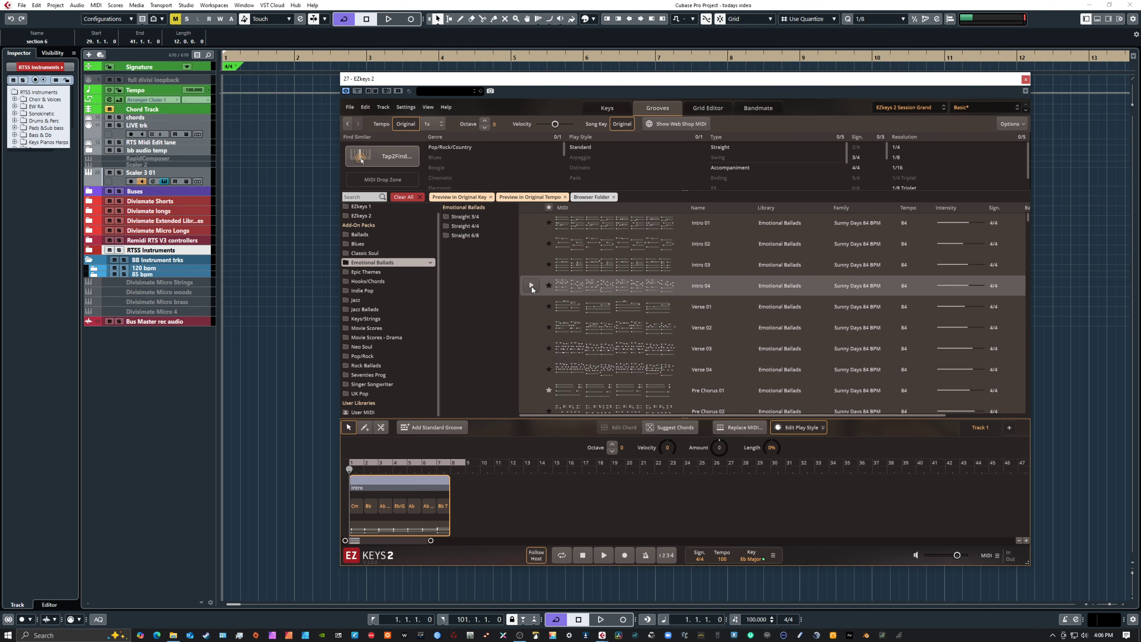
click(531, 286)
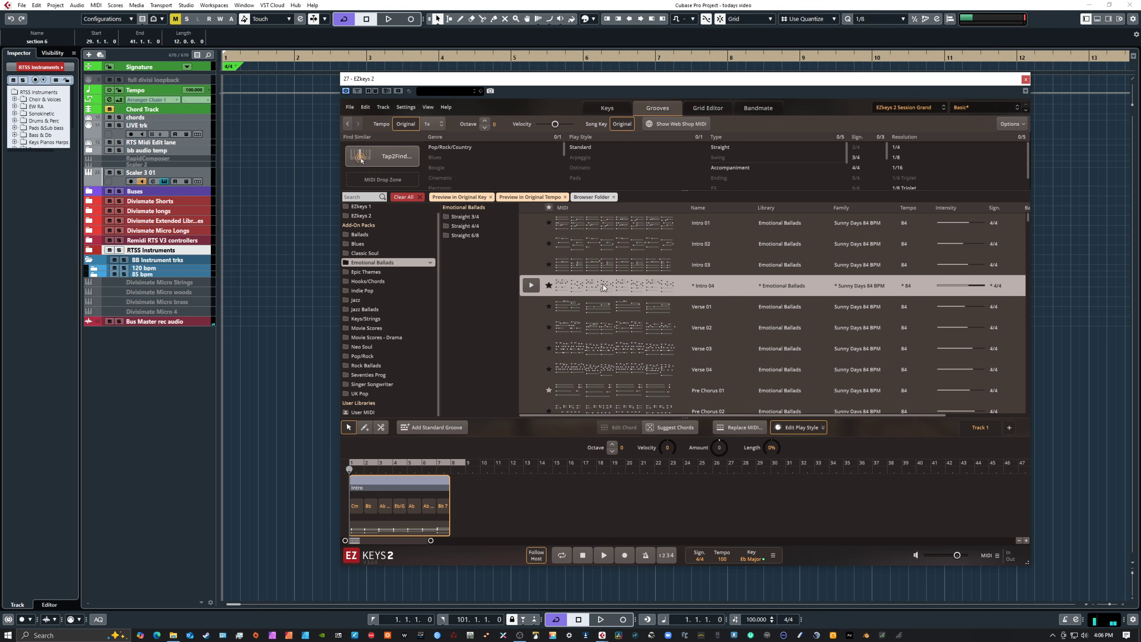
click(746, 427)
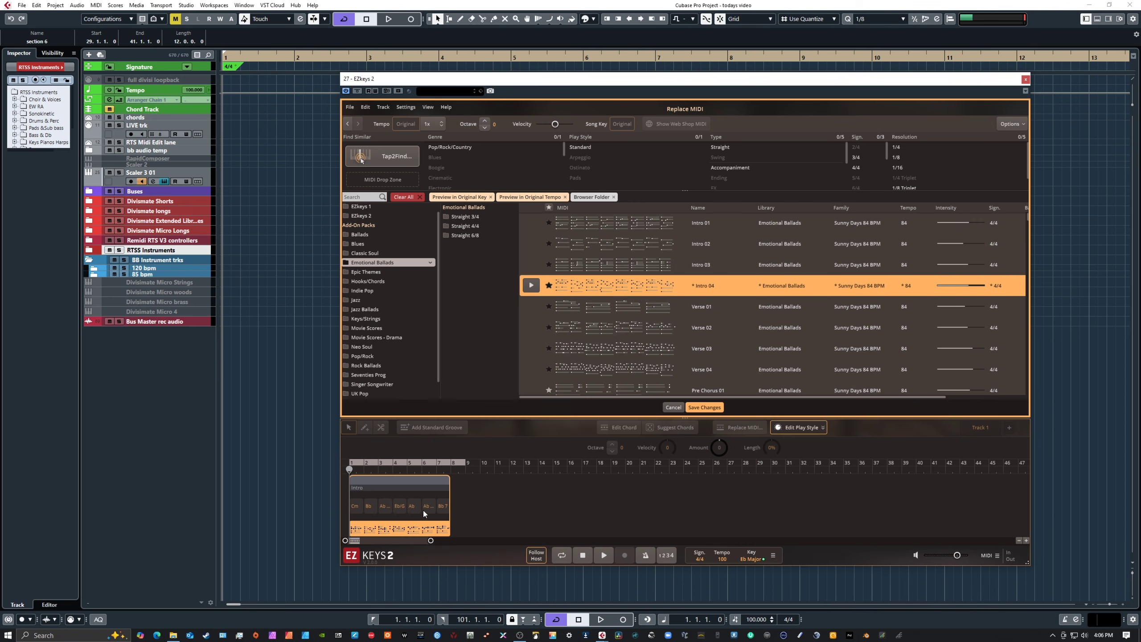
click(699, 408)
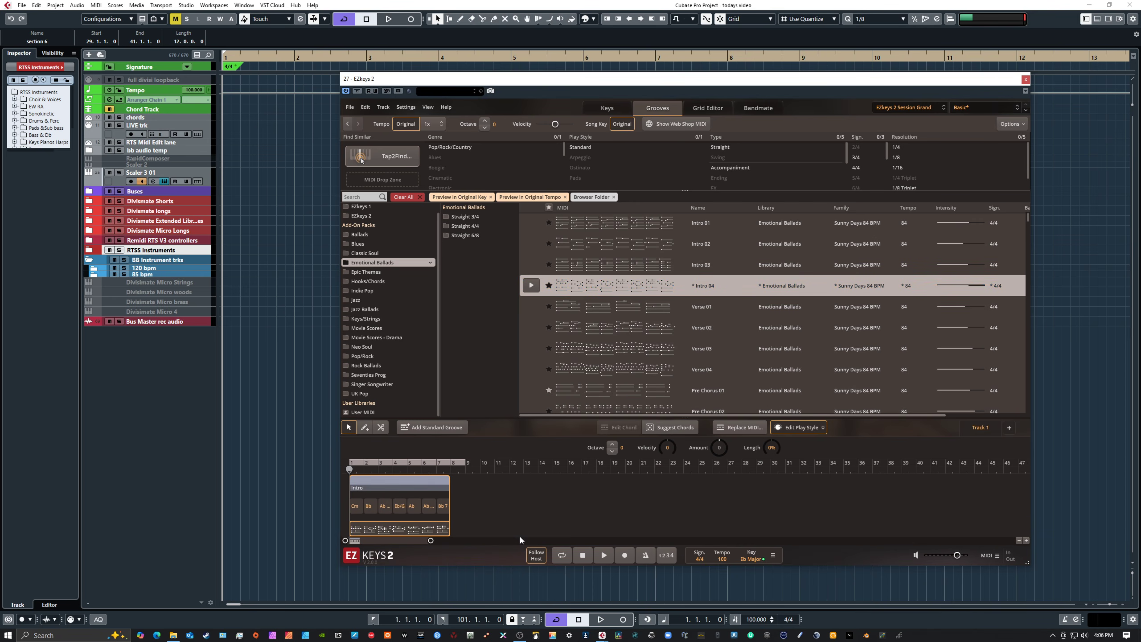
click(605, 556)
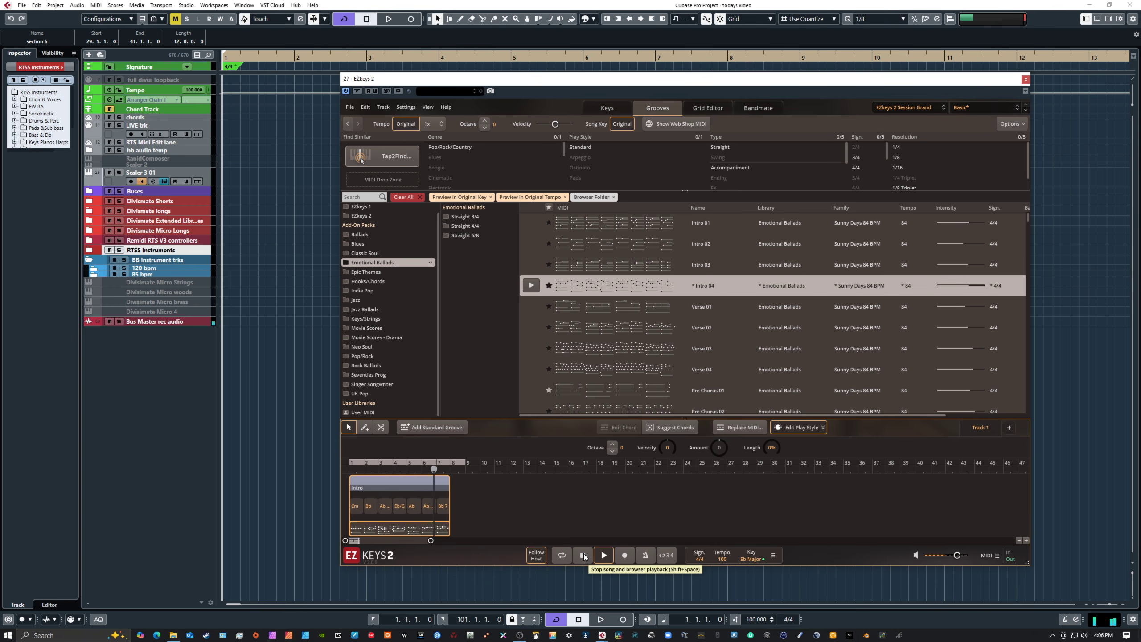
click(584, 556)
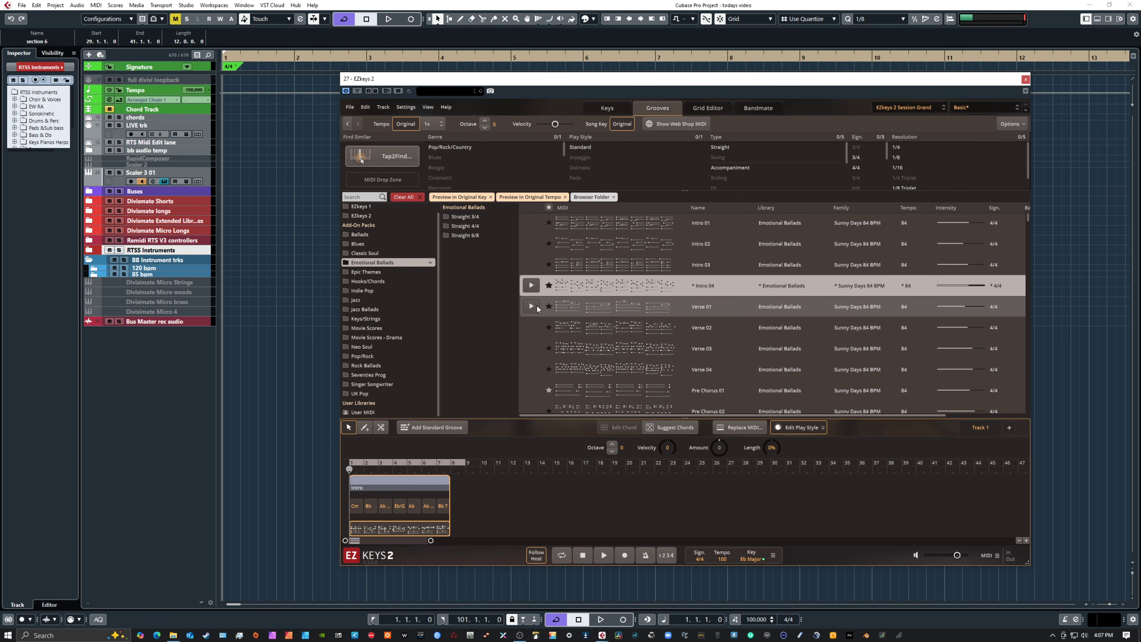
Step: Audition Verse 01 from Emotional Ballads, replace the bar 1 block's MIDI with it and play the result
click(530, 307)
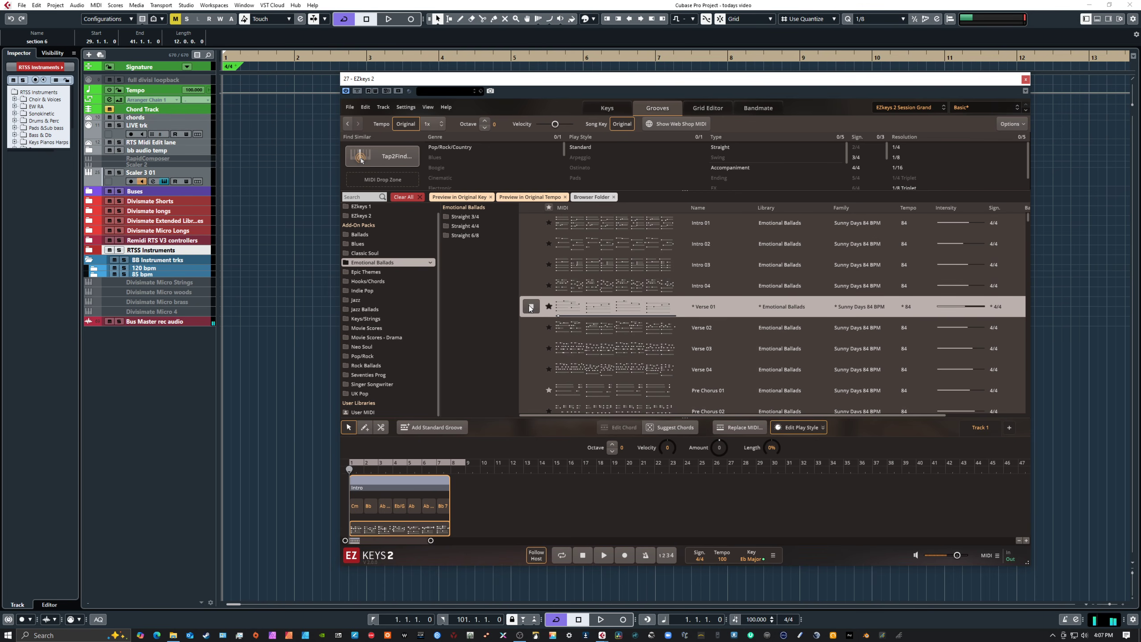
click(532, 306)
click(739, 428)
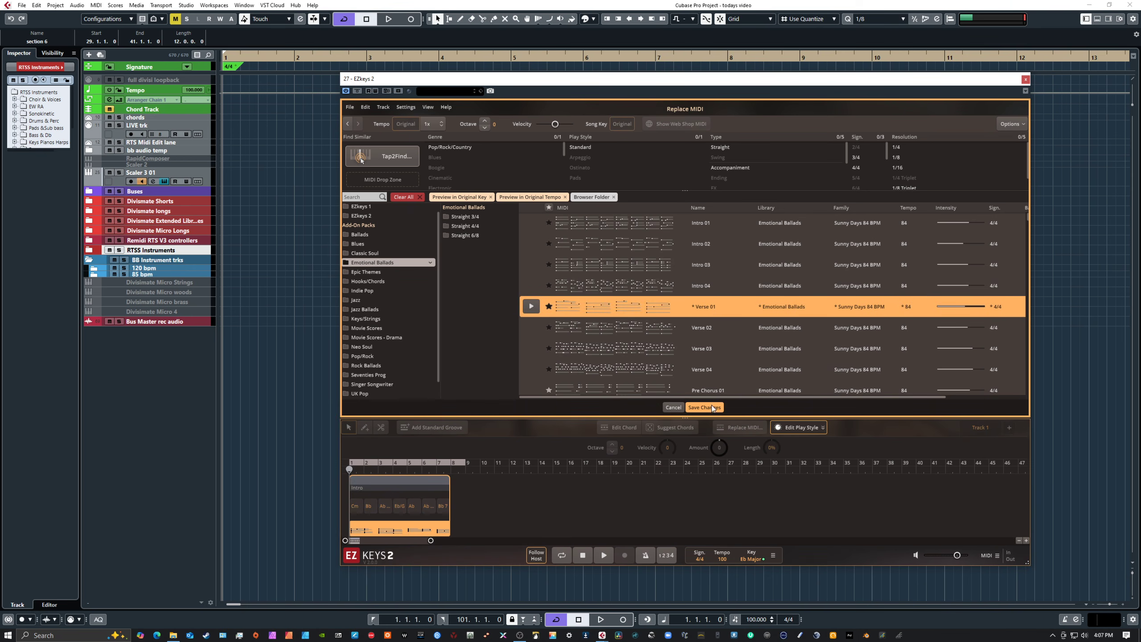
click(704, 407)
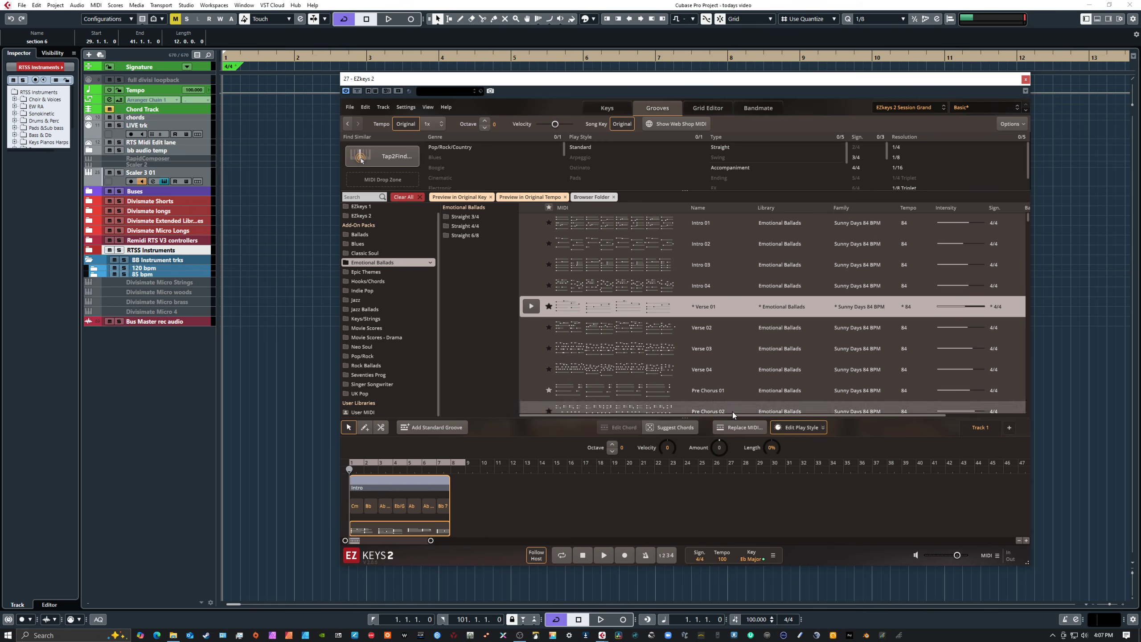
click(605, 556)
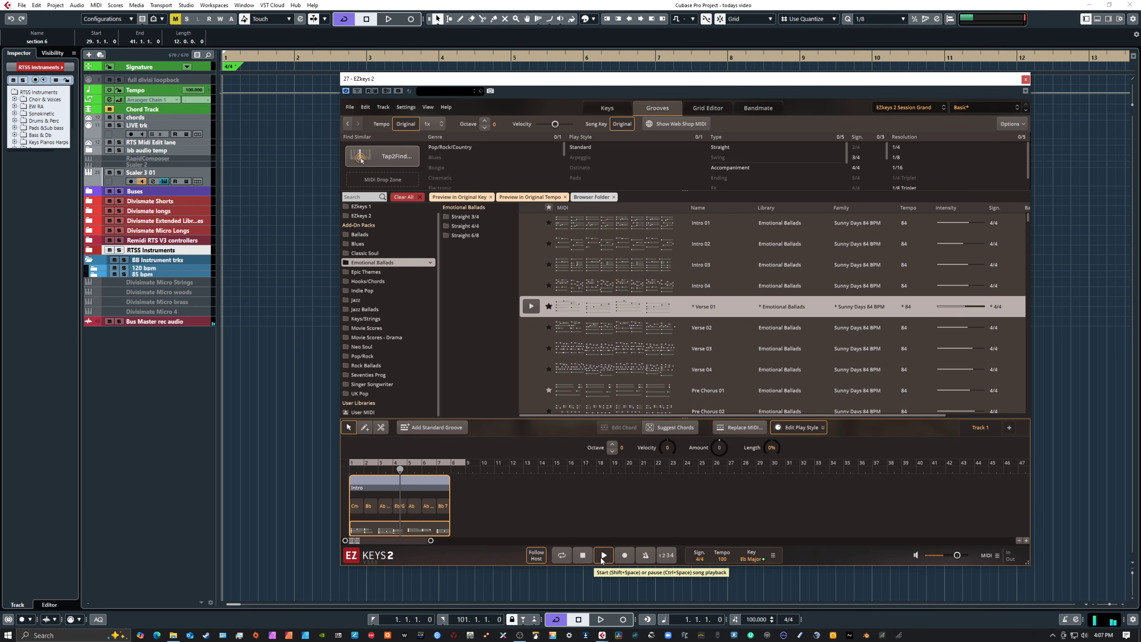
click(605, 557)
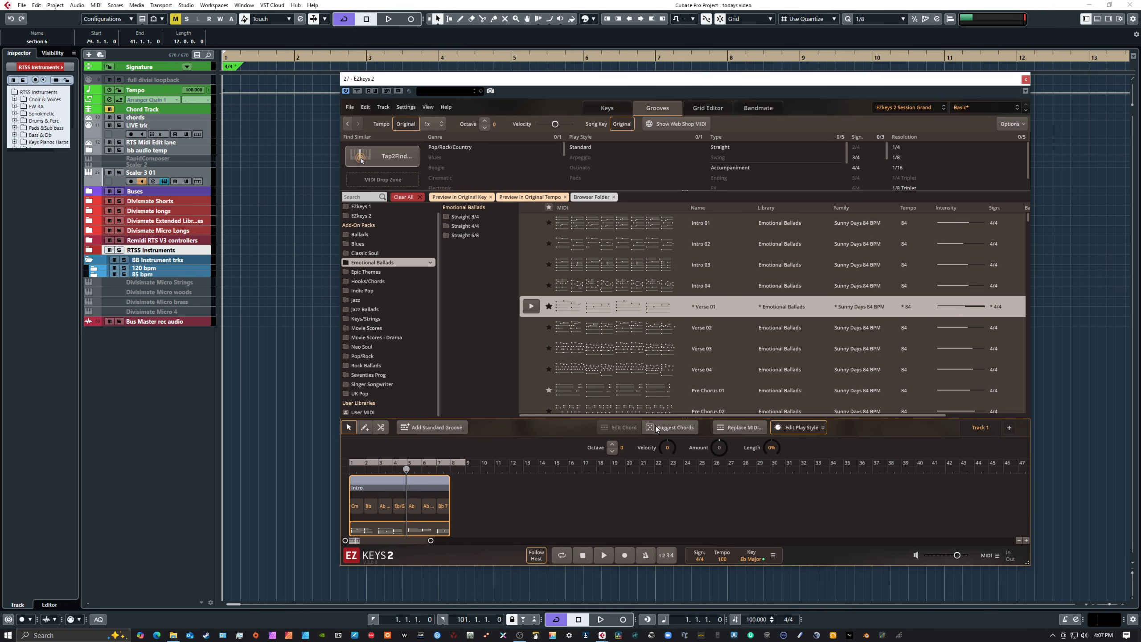
Step: Raise the bar 1 block's octave to 1 and play it from the start to hear the change
click(612, 444)
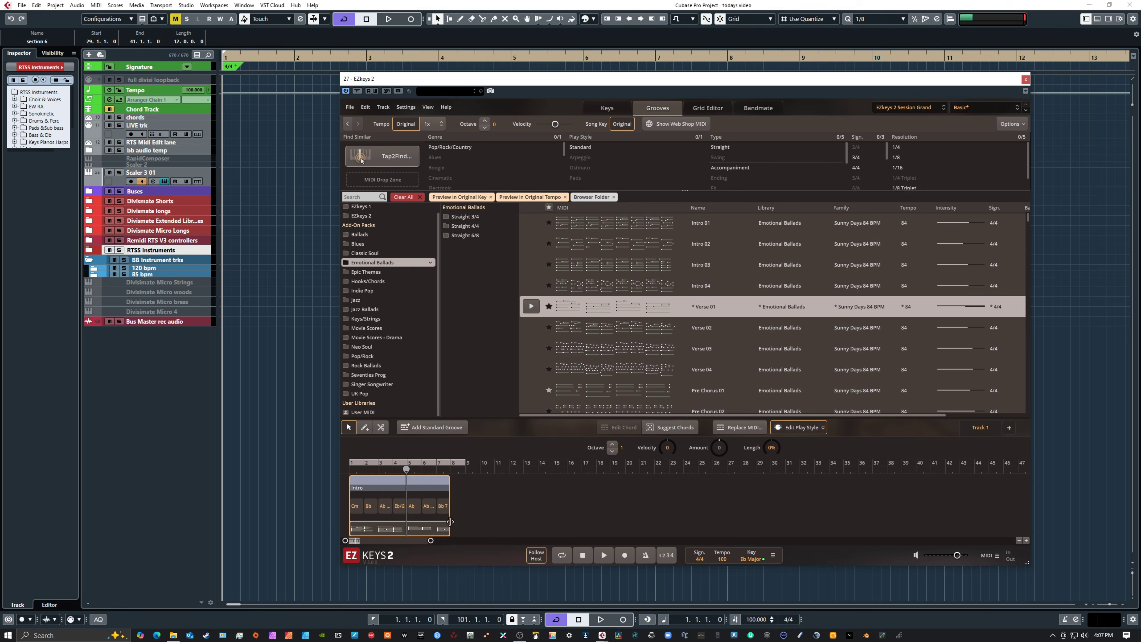
click(582, 556)
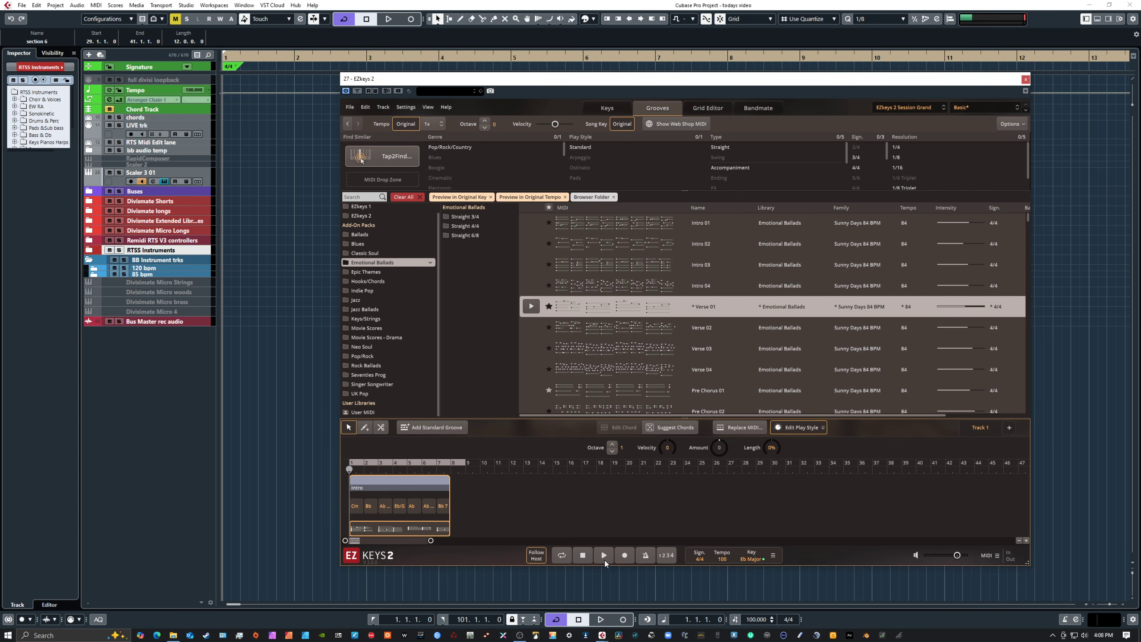
click(602, 557)
click(586, 556)
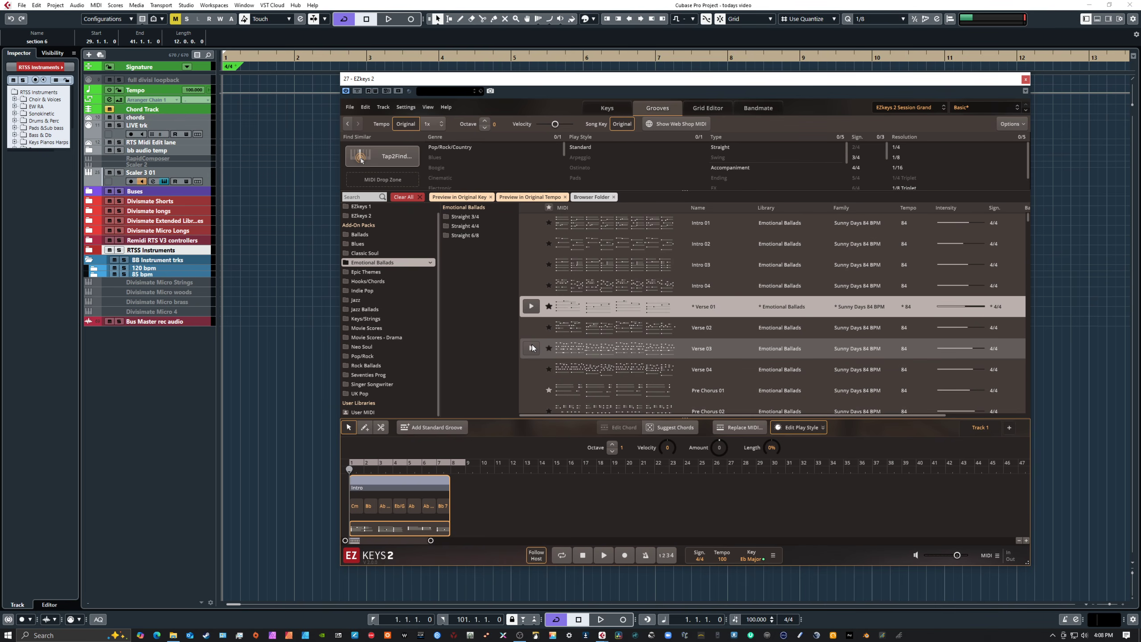
Step: Replace the bar 1 block's MIDI with Verse 03 from Emotional Ballads after auditioning it, and set the block's octave to 1
click(582, 354)
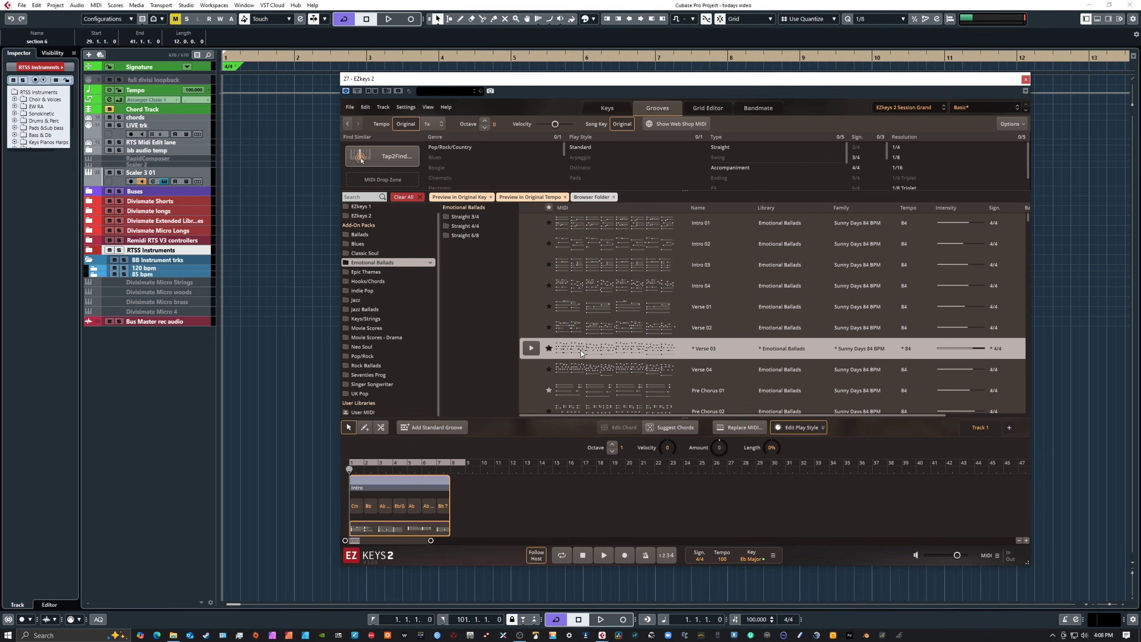
click(536, 349)
click(533, 349)
click(734, 431)
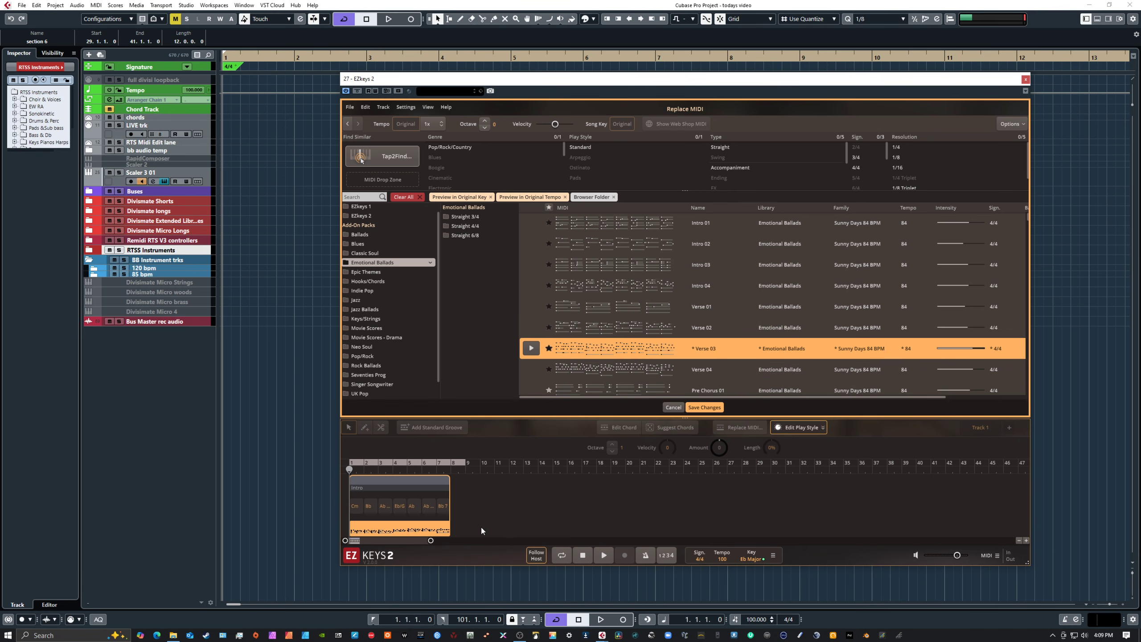
click(604, 556)
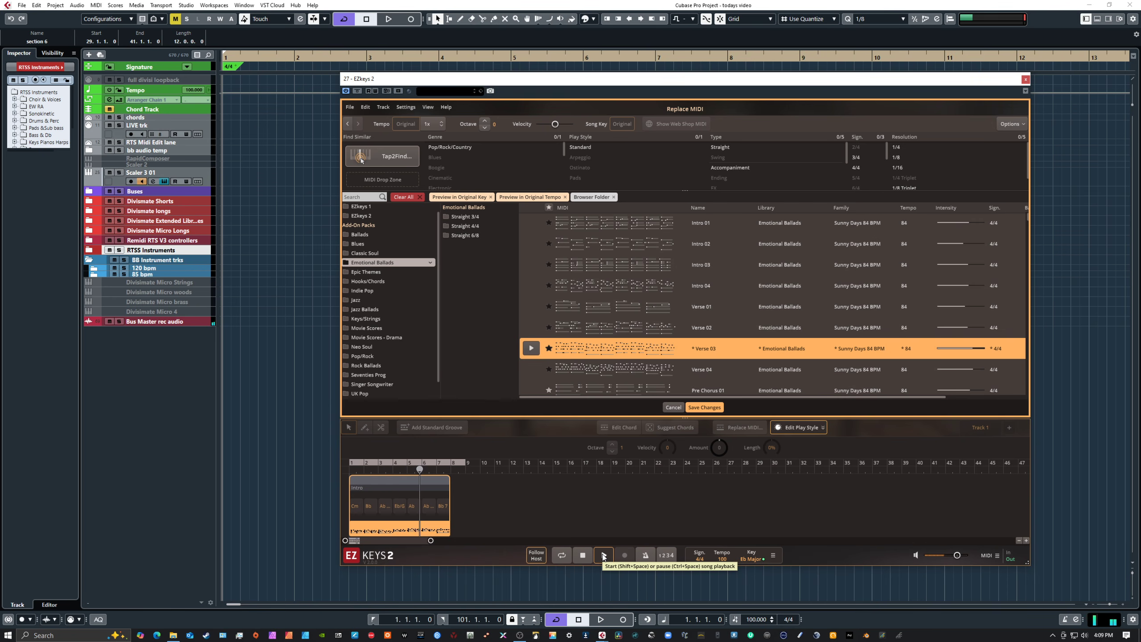
click(604, 556)
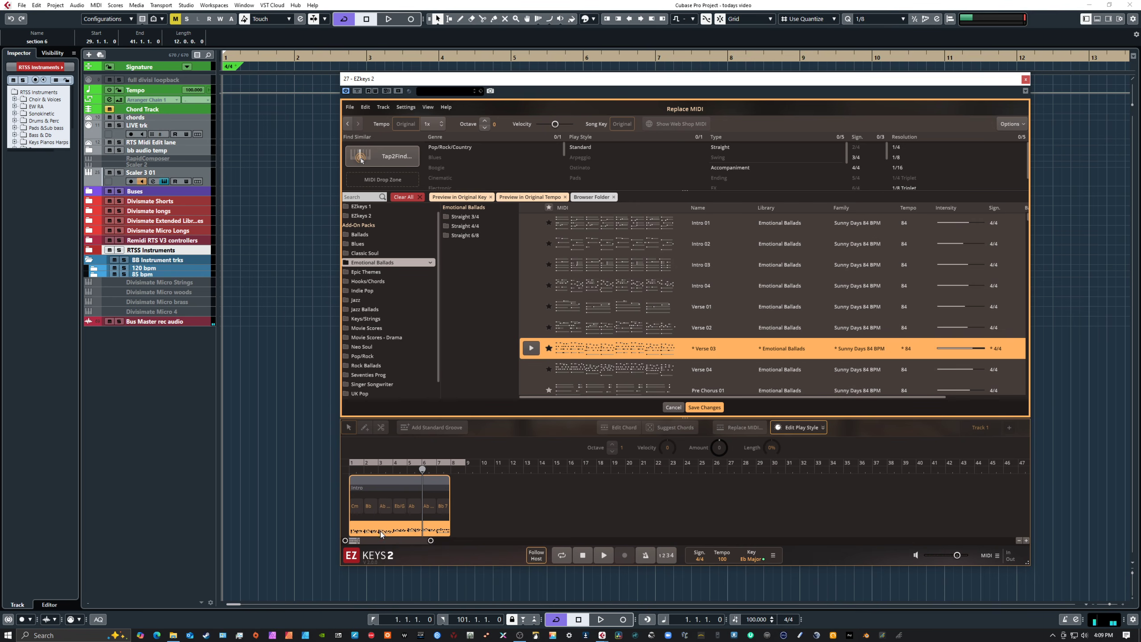
click(717, 408)
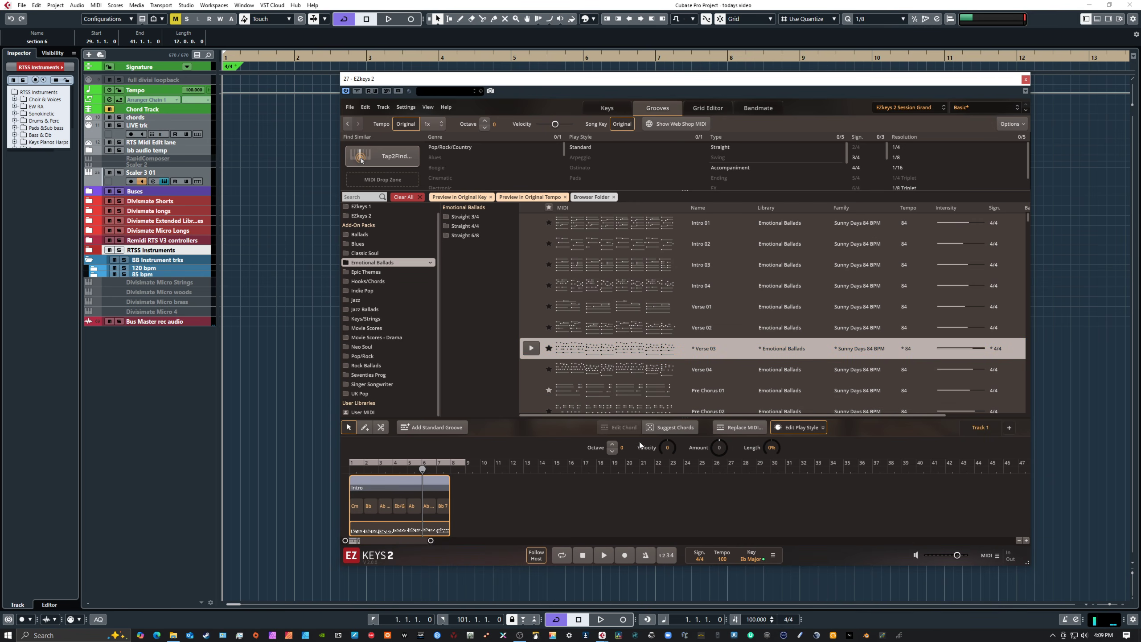
click(612, 445)
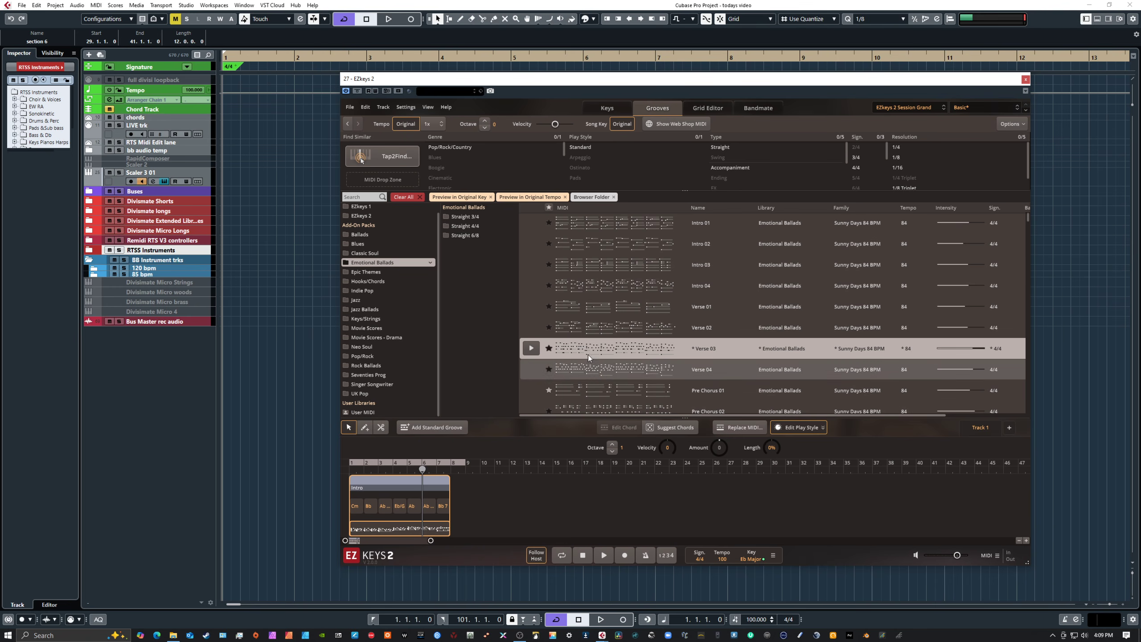
Step: Preview Verse 01 and Intro 03 from Emotional Ballads as replacement MIDI for the bar 1 block, and cancel the replacement
click(584, 308)
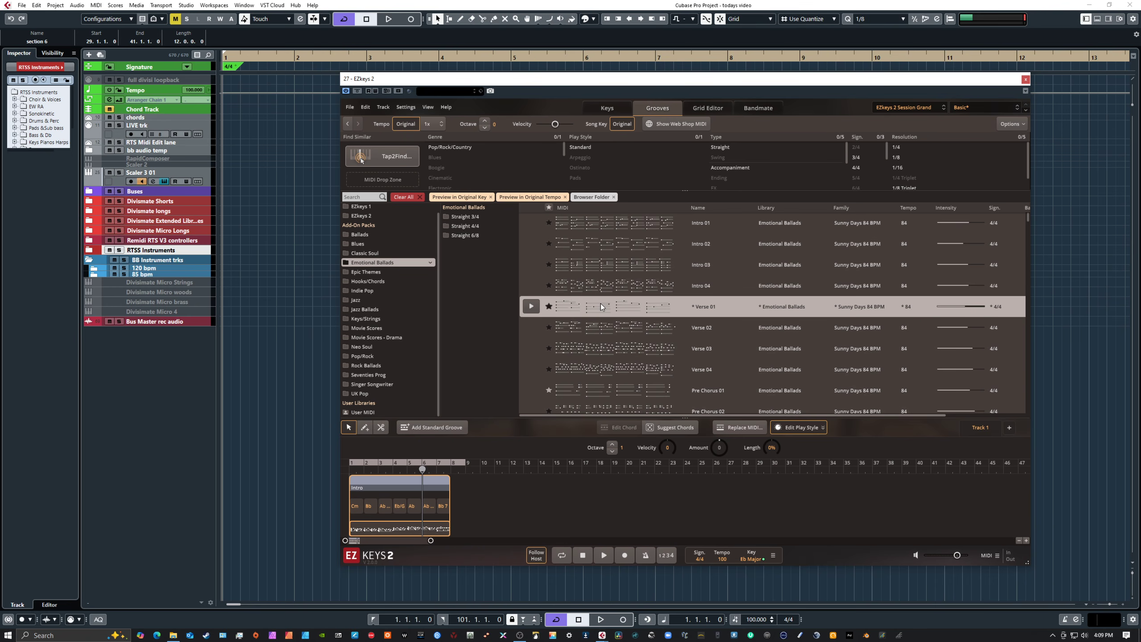
click(739, 427)
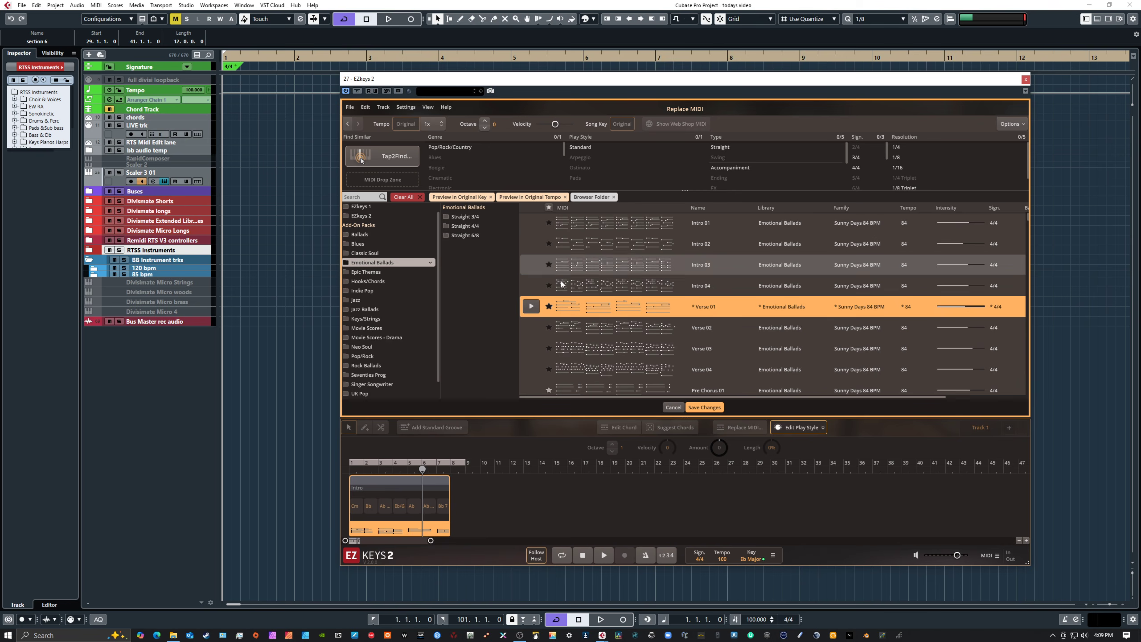
click(605, 555)
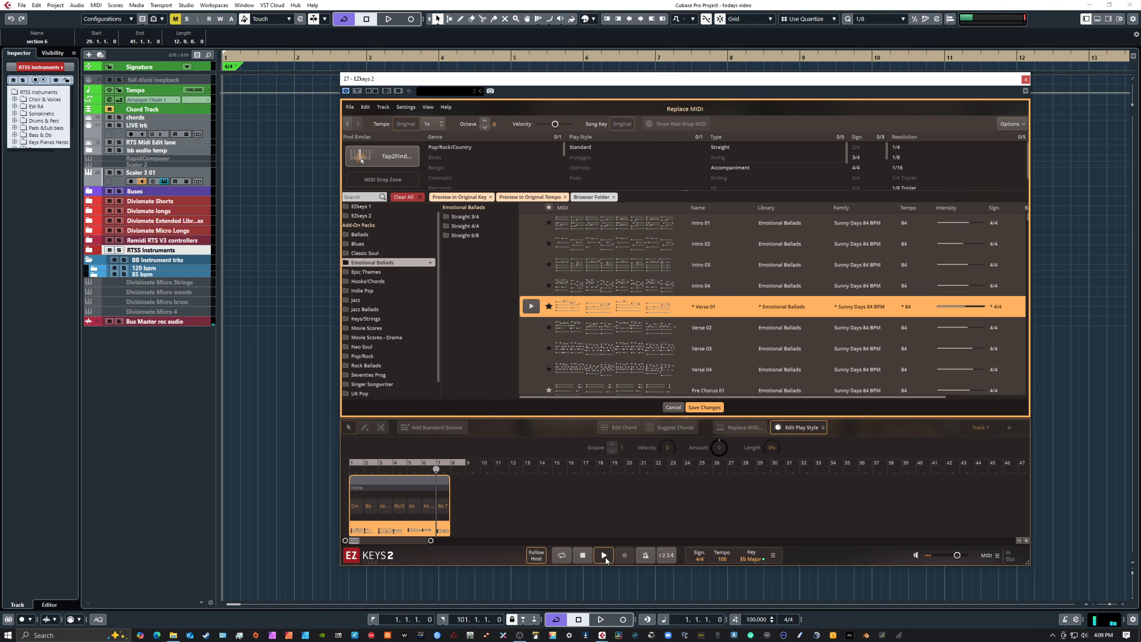
click(586, 271)
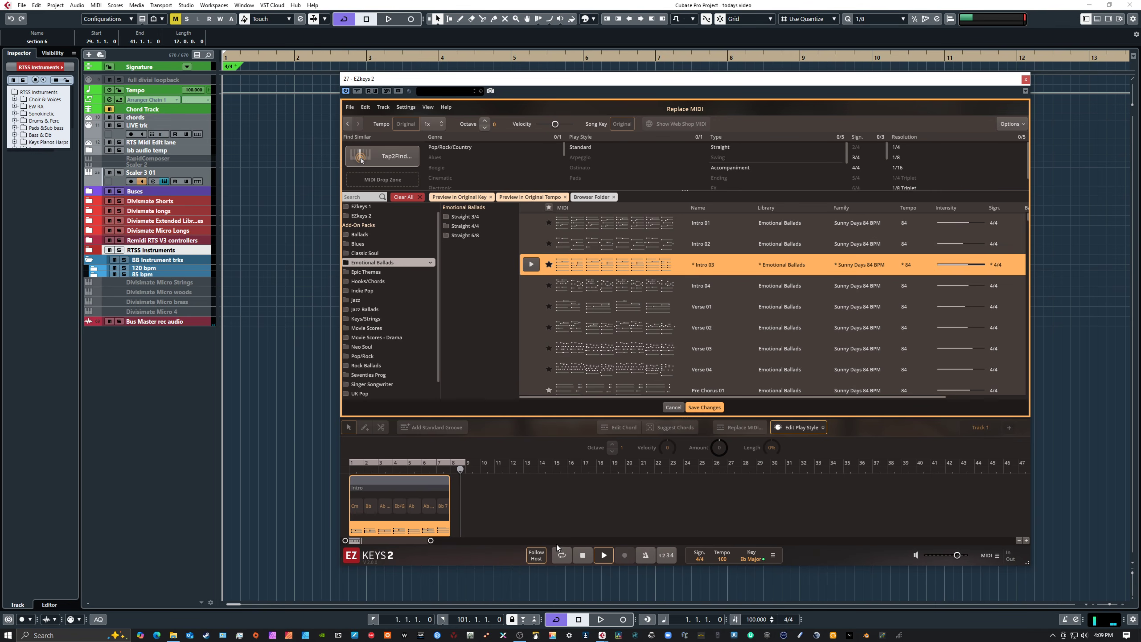
click(579, 555)
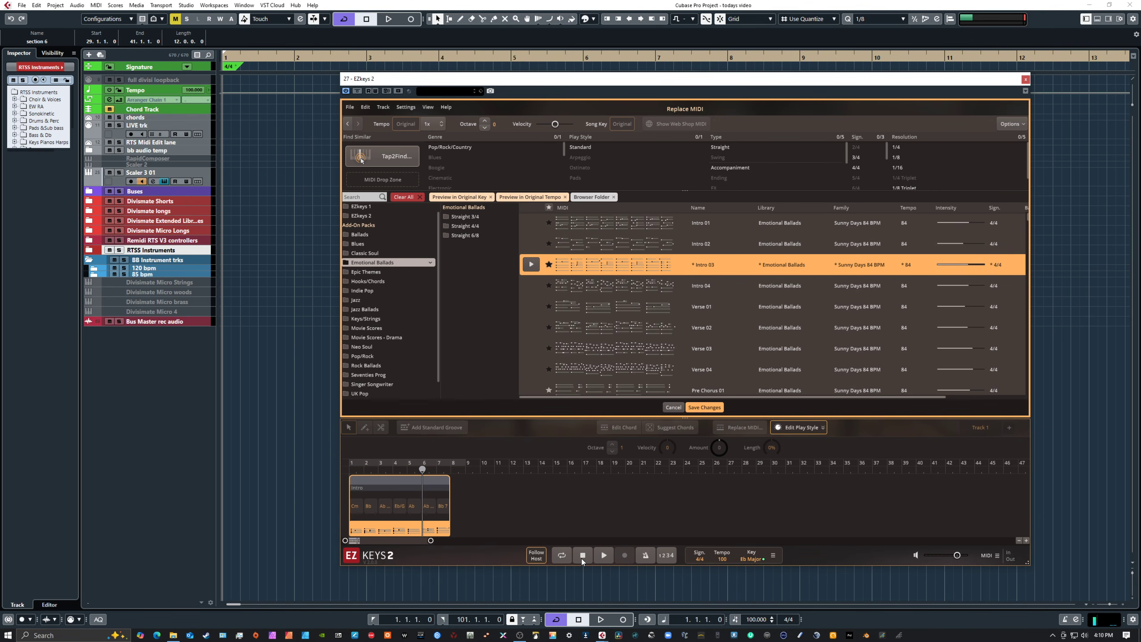
click(583, 555)
click(603, 555)
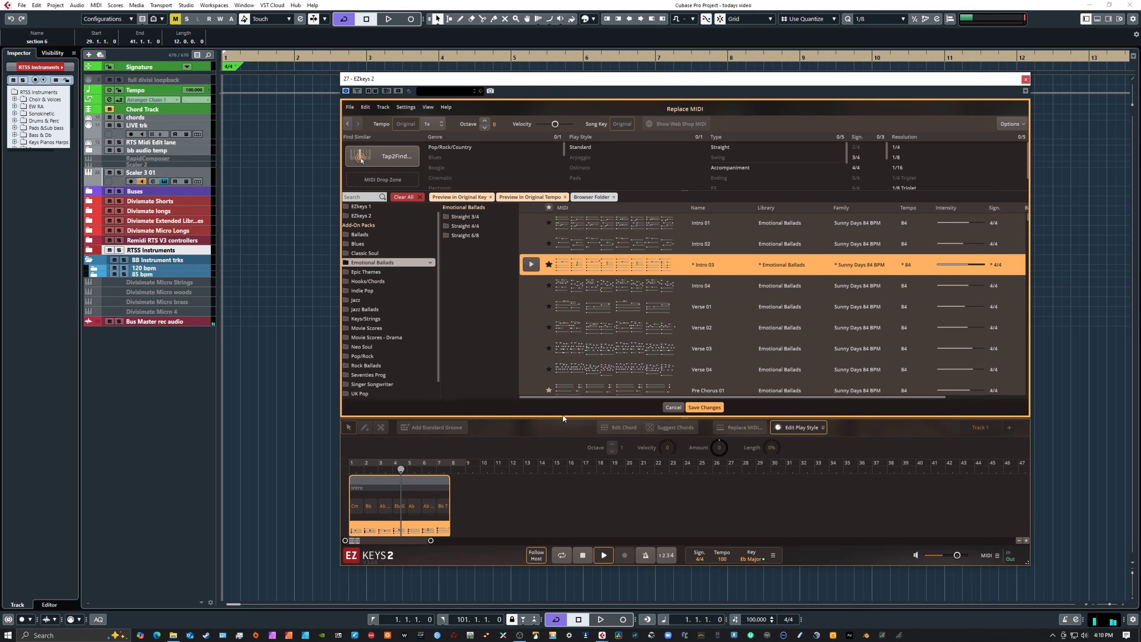
scroll(600, 362, down, 2)
scroll(600, 362, down, 2)
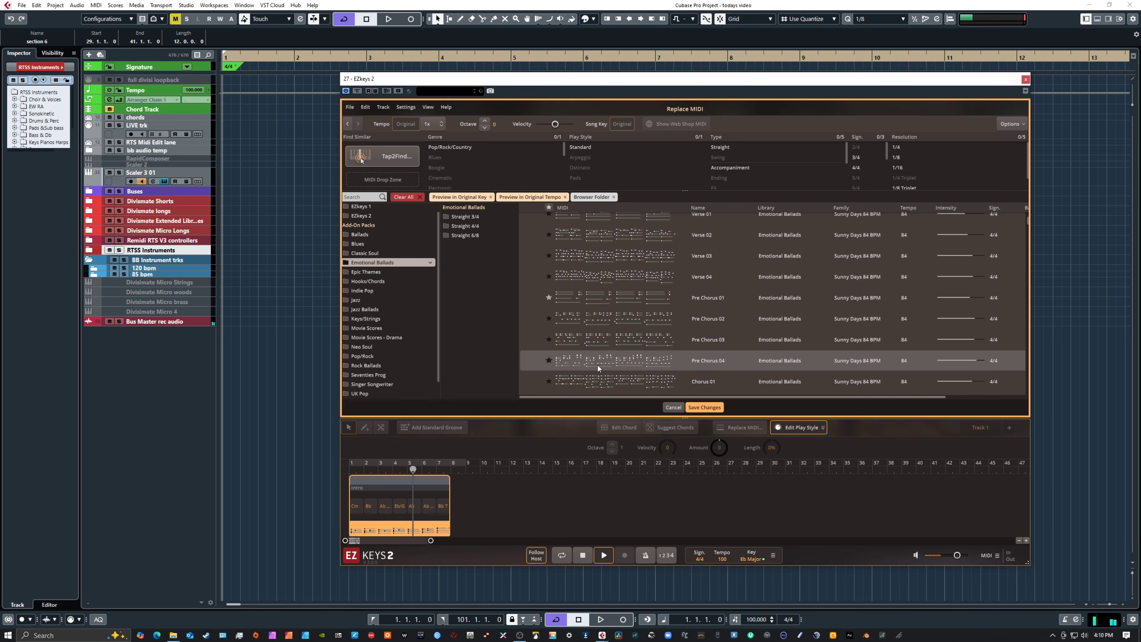
click(674, 407)
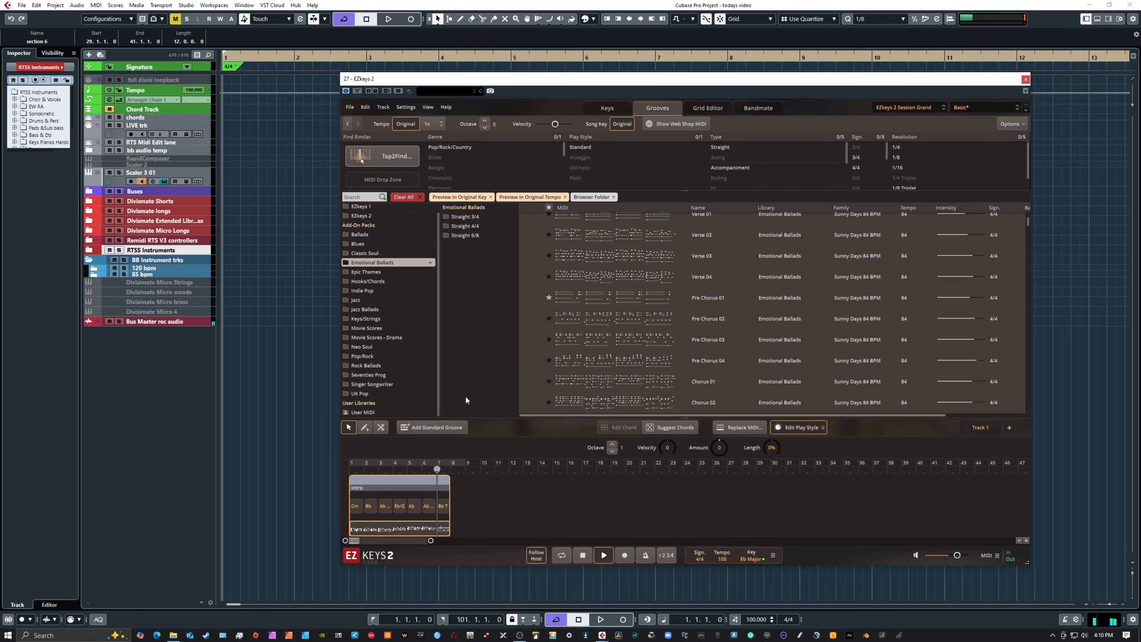
click(582, 556)
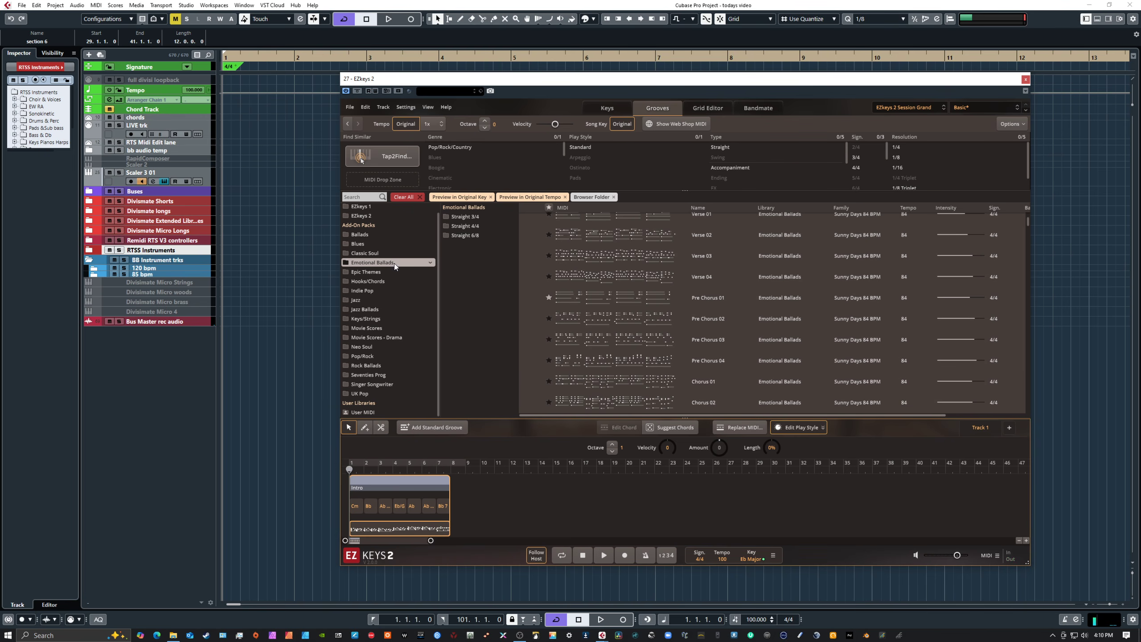
Step: Replace the bar 1 block's MIDI with Intro 03 from Movie Scores - Drama after playing it, and set the block's octave to 1
click(392, 234)
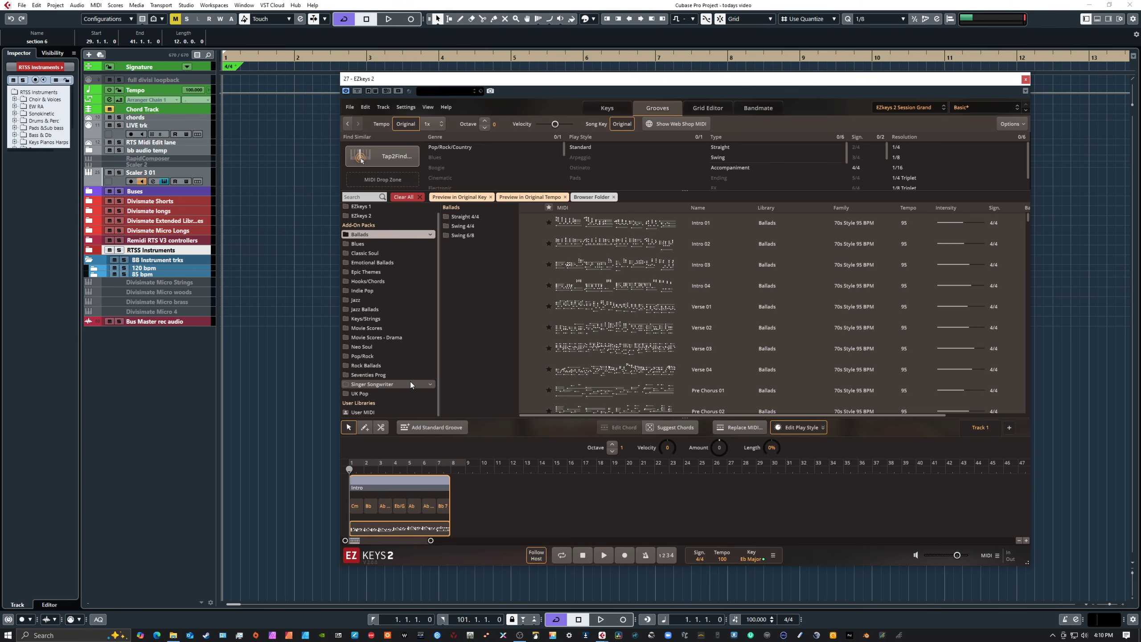
click(407, 338)
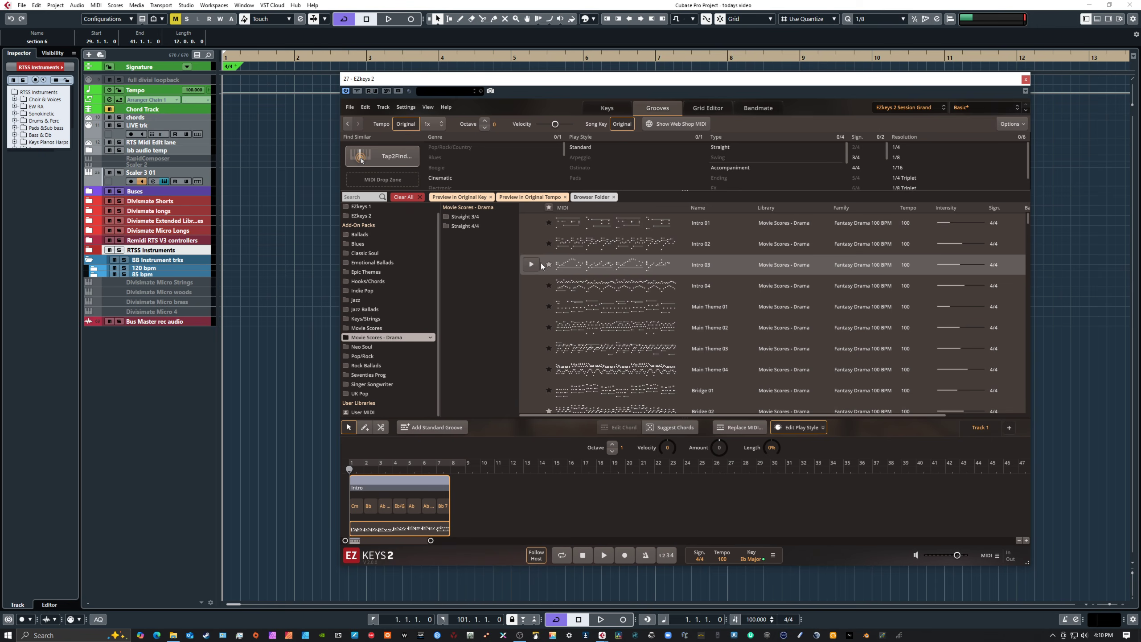
click(532, 265)
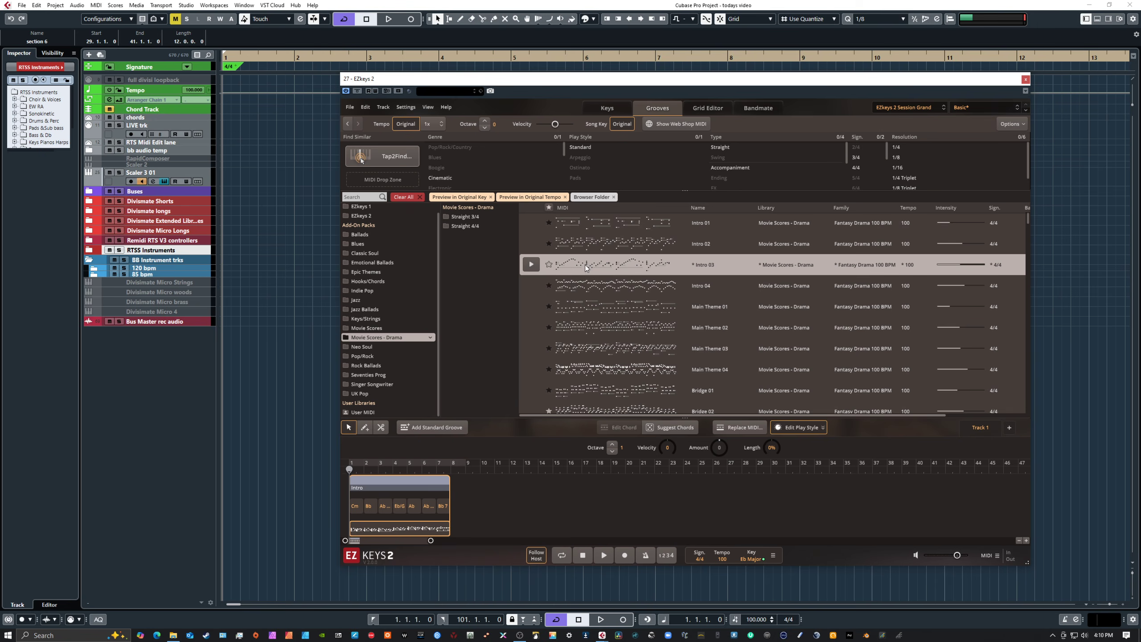
click(732, 426)
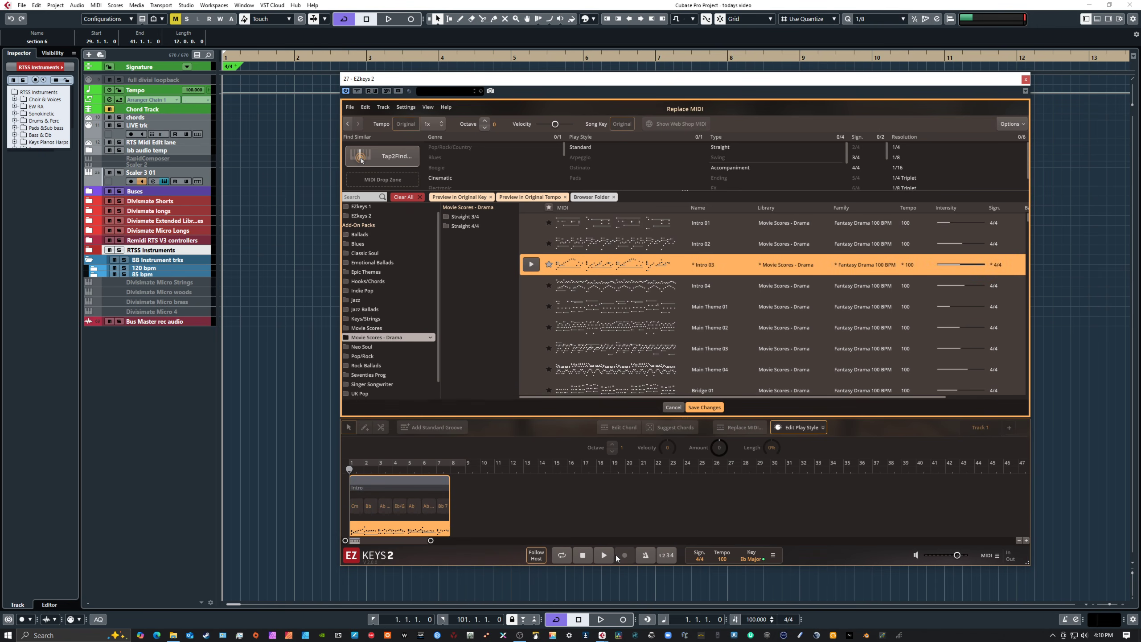
click(604, 555)
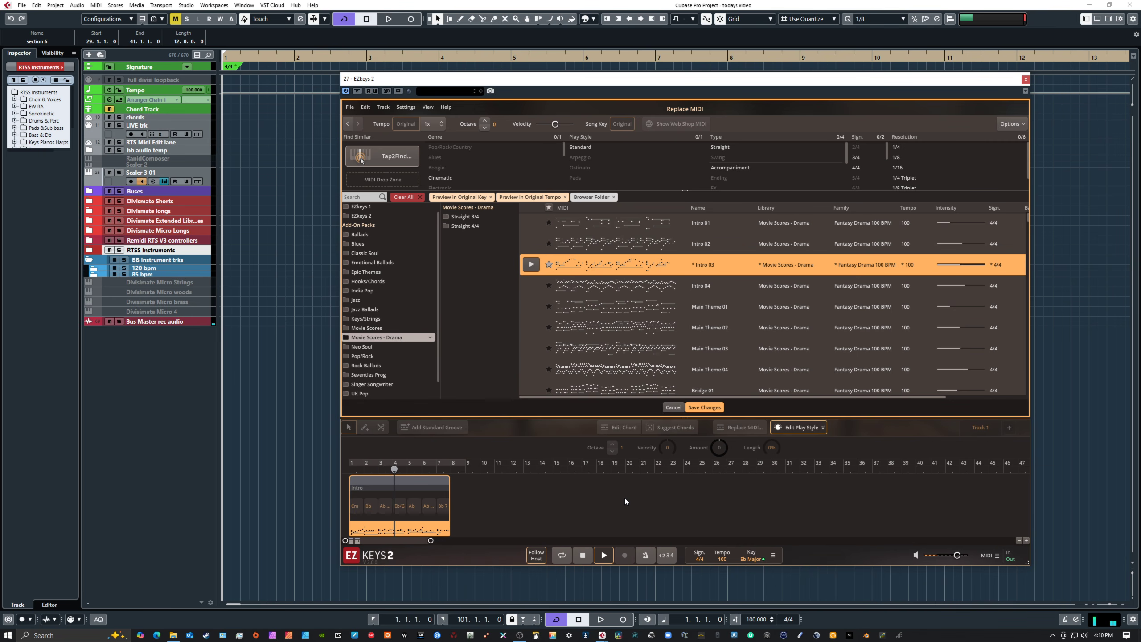
click(710, 408)
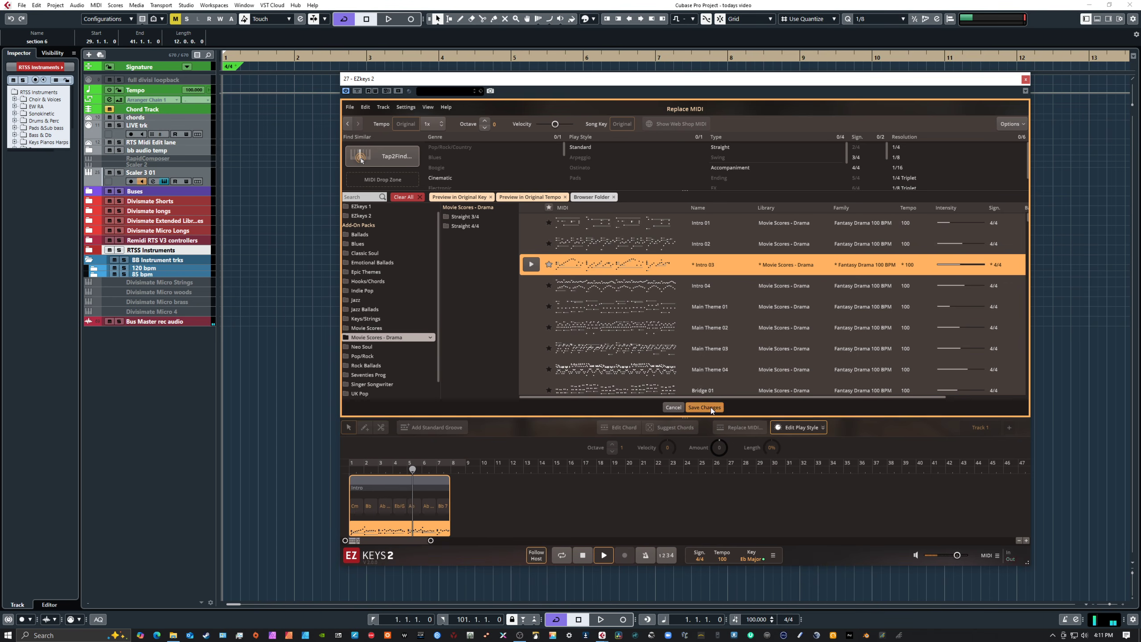
click(612, 443)
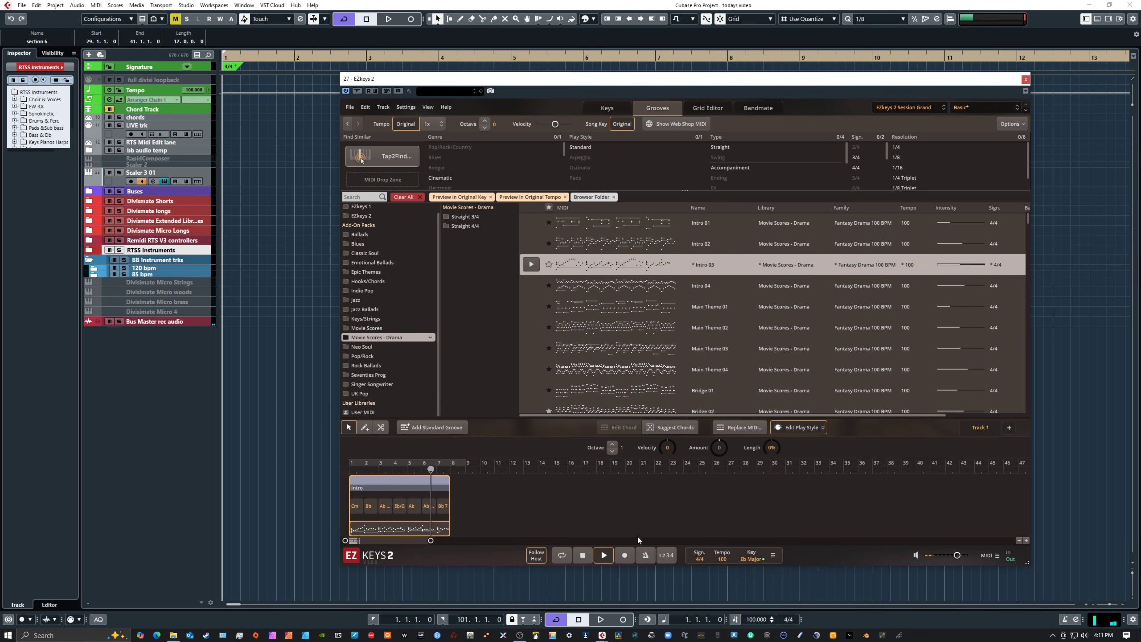
Step: Play the bar 1 block from the start to hear the replacement groove, and stop playback
click(582, 554)
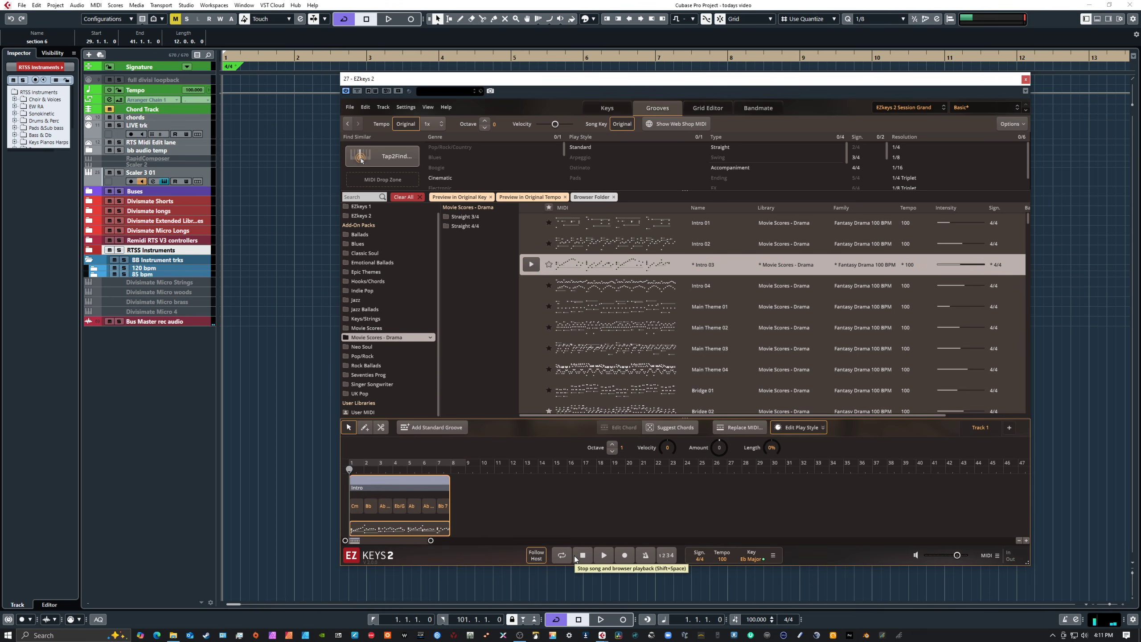
click(604, 557)
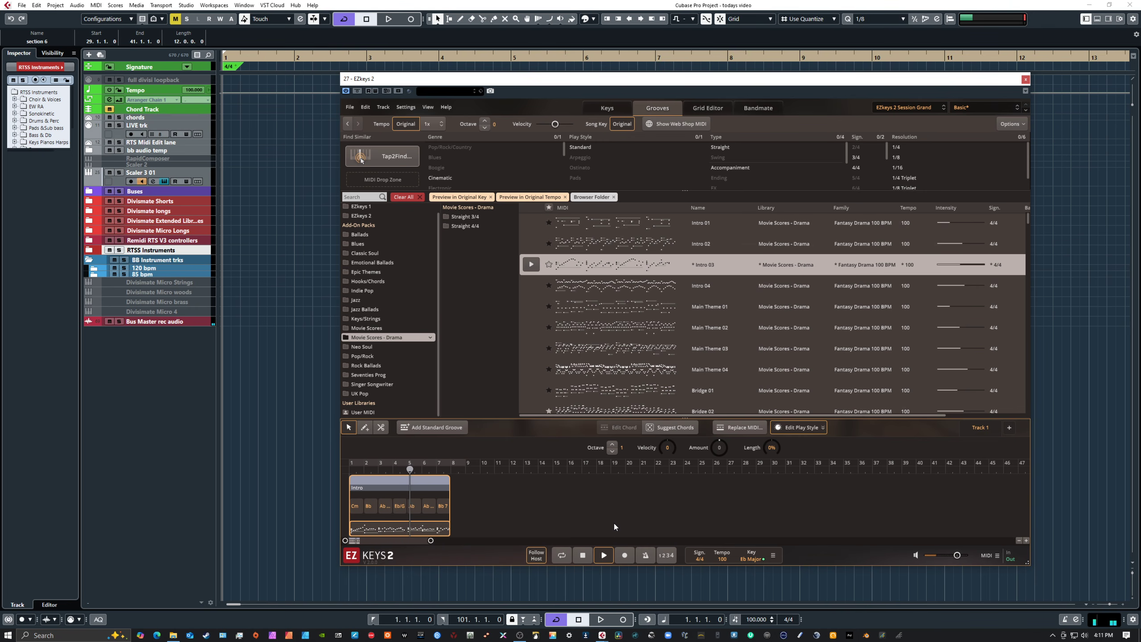
click(583, 557)
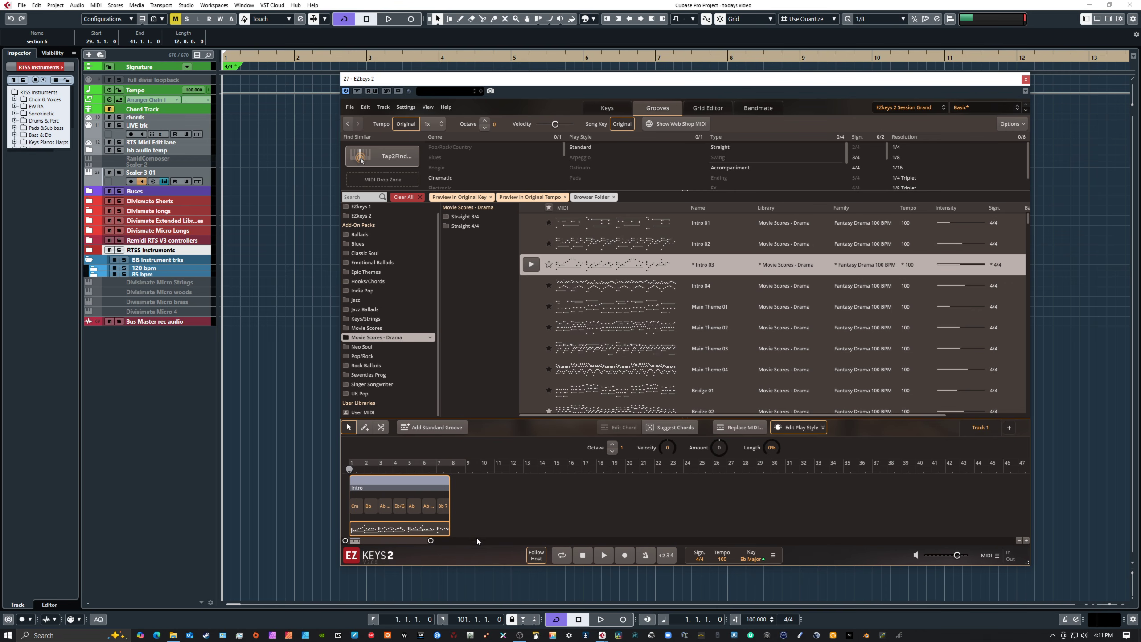
Step: Open the "original idea from emoti..." folder in the 2025 set of User MIDI and audition EZkeys Track 1
click(397, 412)
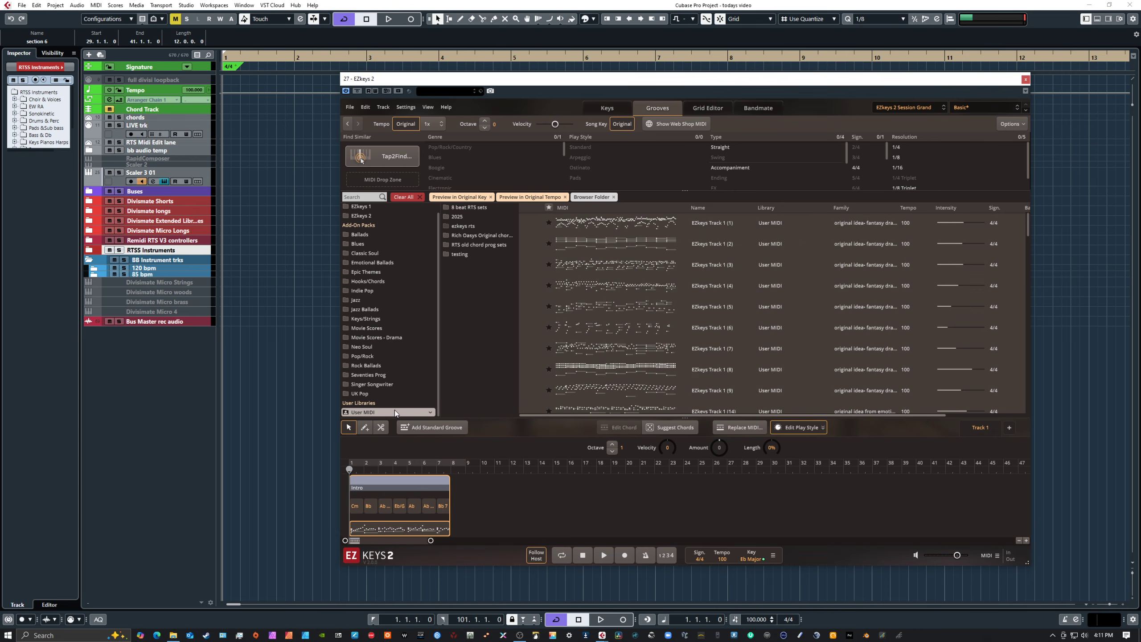
click(481, 217)
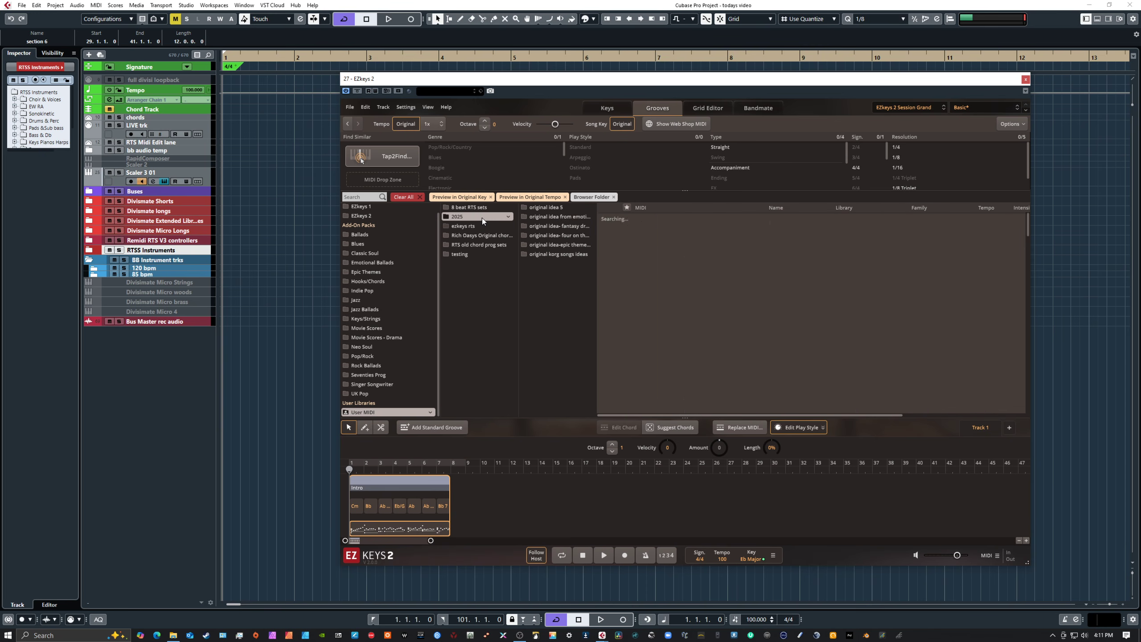
click(553, 218)
scroll(793, 351, down, 5)
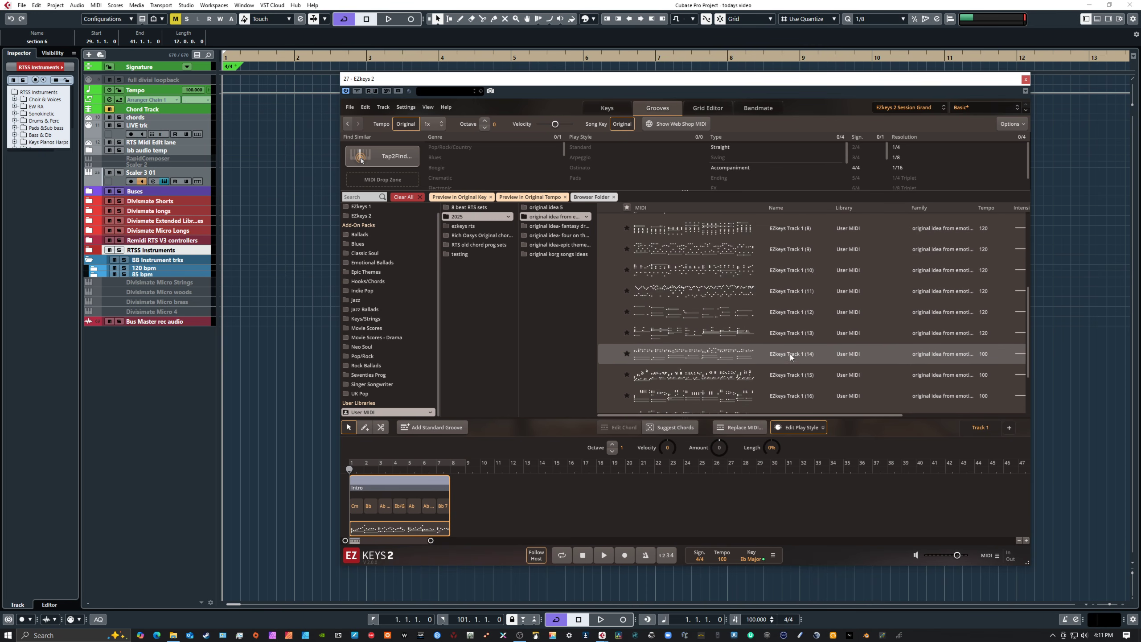
scroll(786, 367, up, 6)
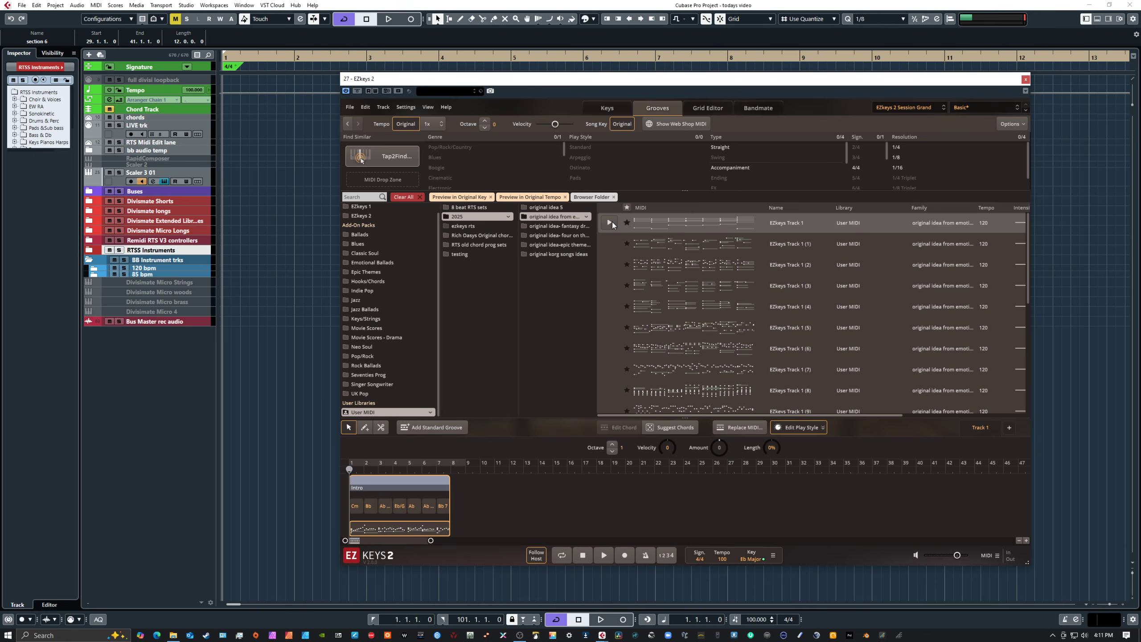
click(611, 221)
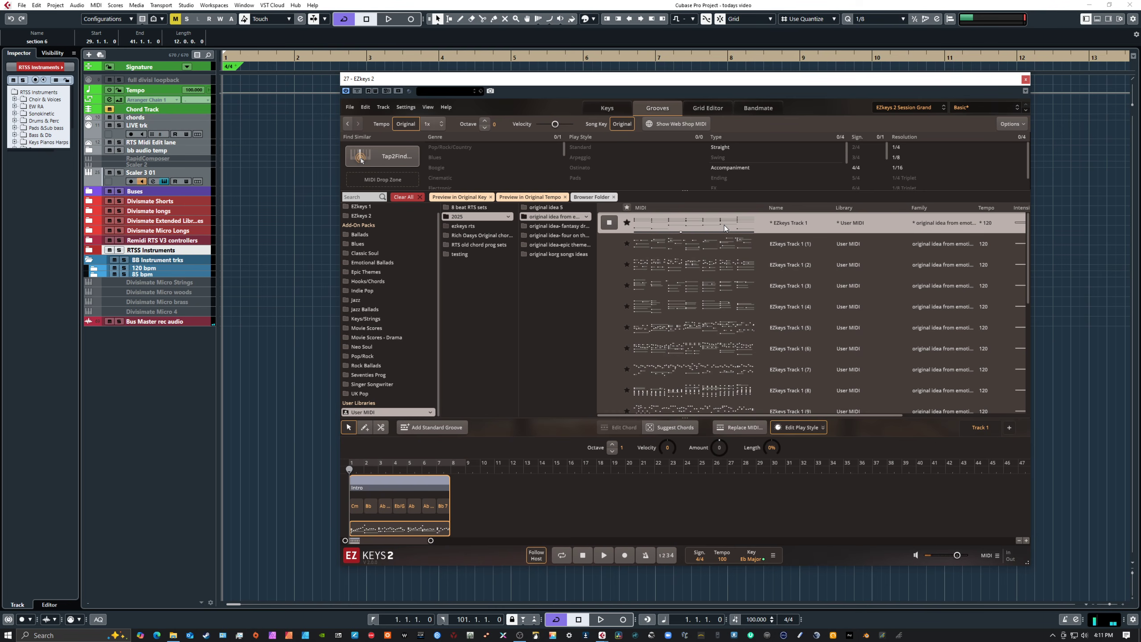
click(619, 224)
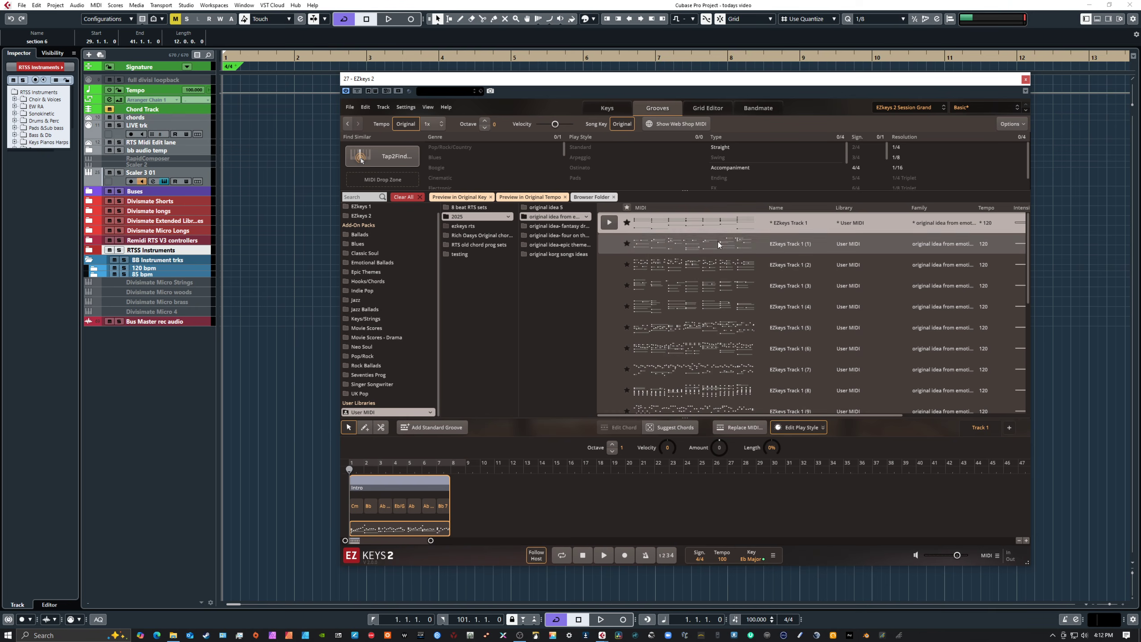
Step: Look through the saved variations in the emotional idea folder and audition EZkeys Track 1 (12)
scroll(723, 272, down, 3)
scroll(712, 359, up, 3)
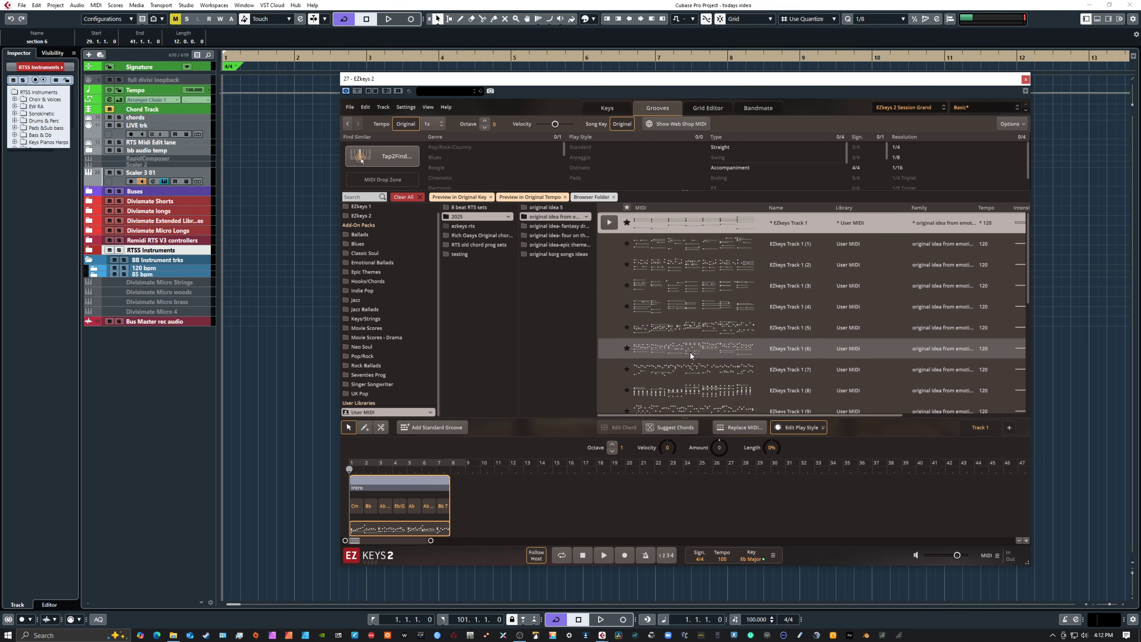
scroll(694, 353, down, 1)
scroll(695, 358, down, 3)
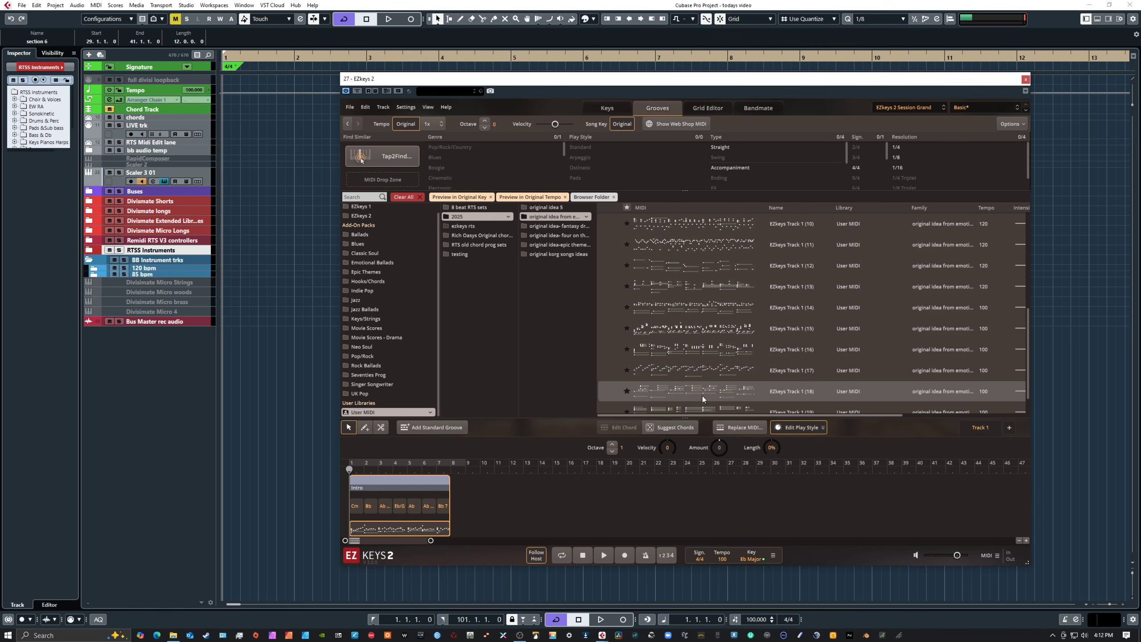
scroll(695, 355, up, 5)
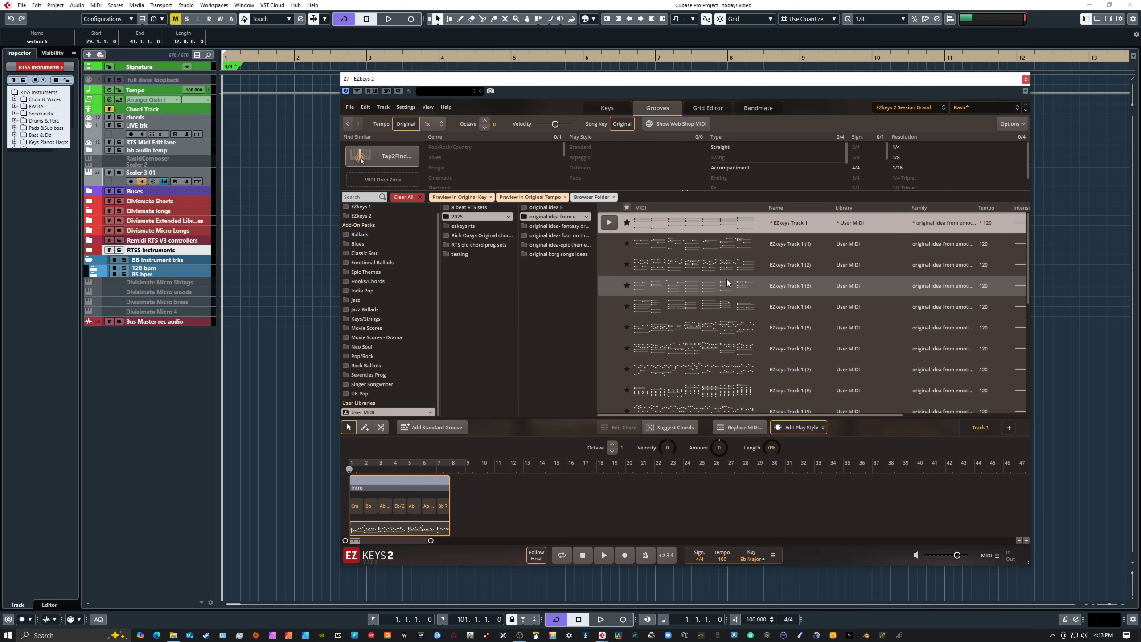
scroll(721, 285, down, 4)
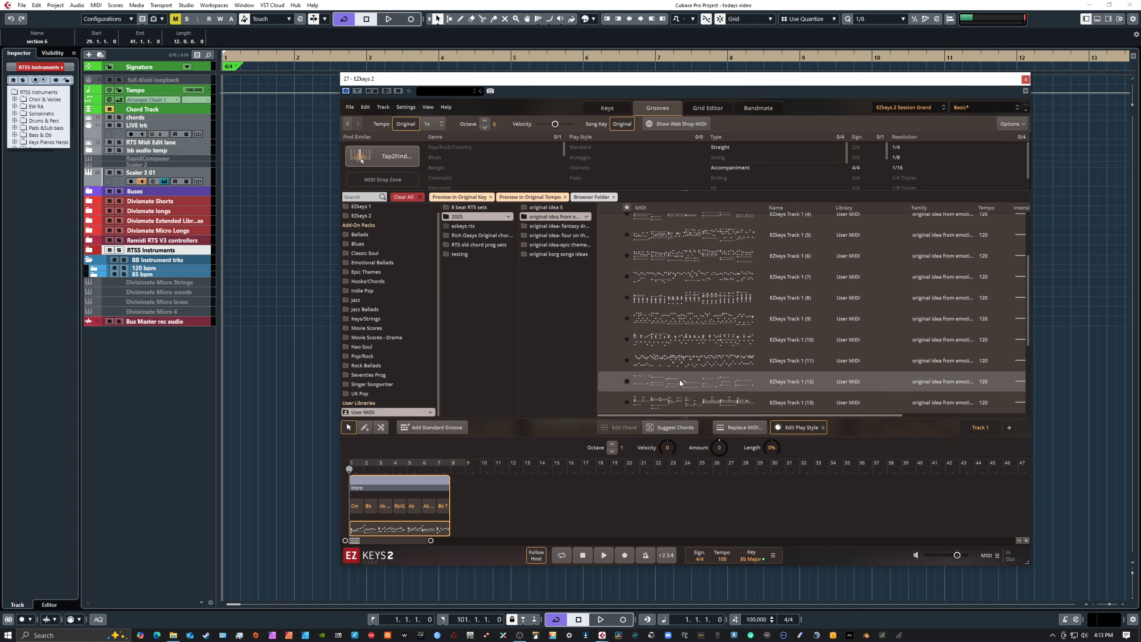
click(613, 381)
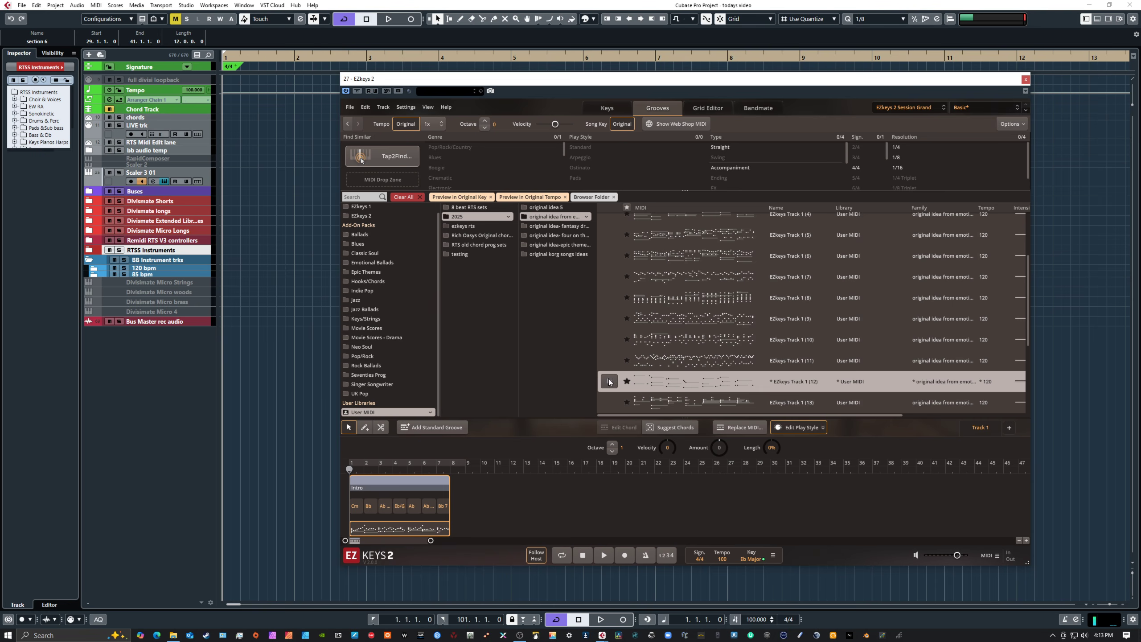
click(609, 381)
click(609, 381)
Step: Review the emotional idea variations down to EZkeys Track 1 (20), and select the original EZkeys Track 1
scroll(690, 342, up, 4)
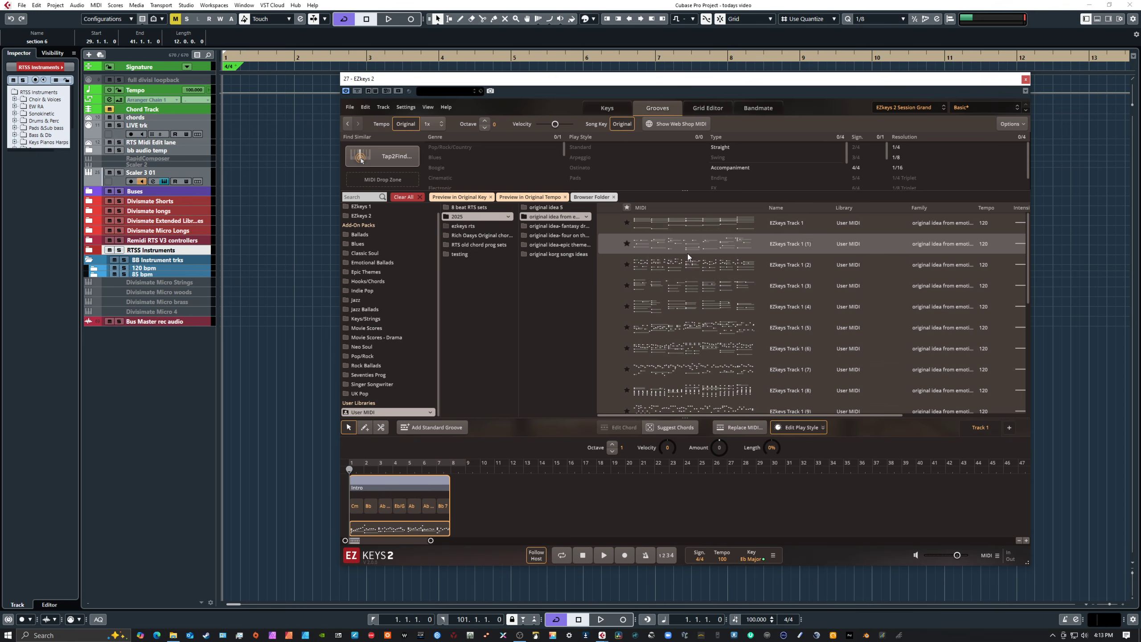
scroll(683, 256, down, 3)
scroll(690, 286, down, 3)
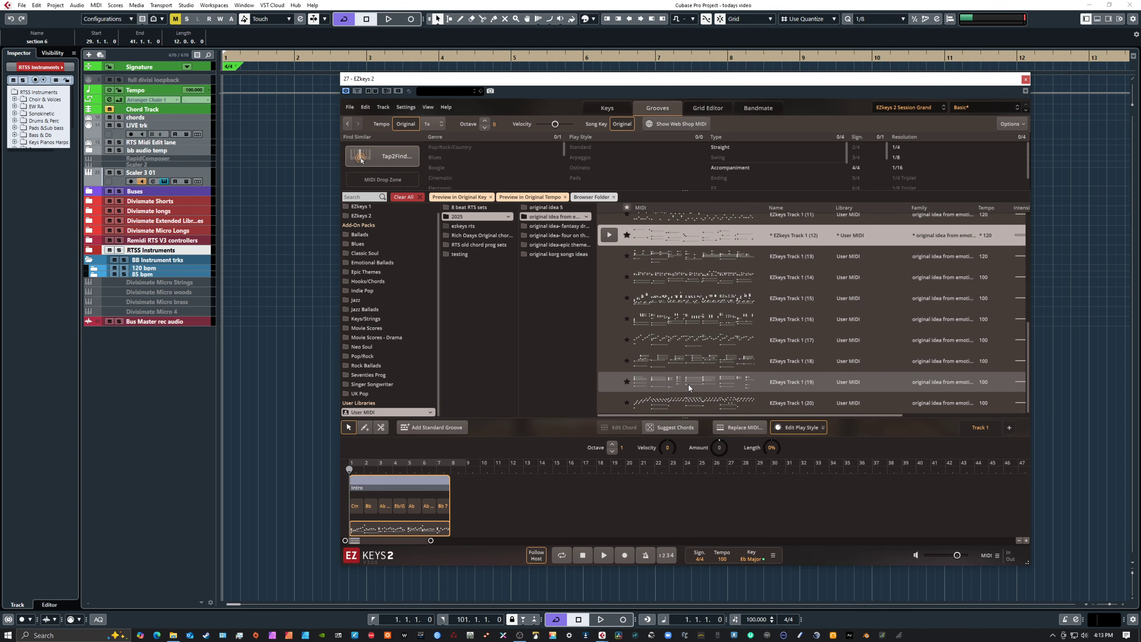
scroll(693, 392, up, 6)
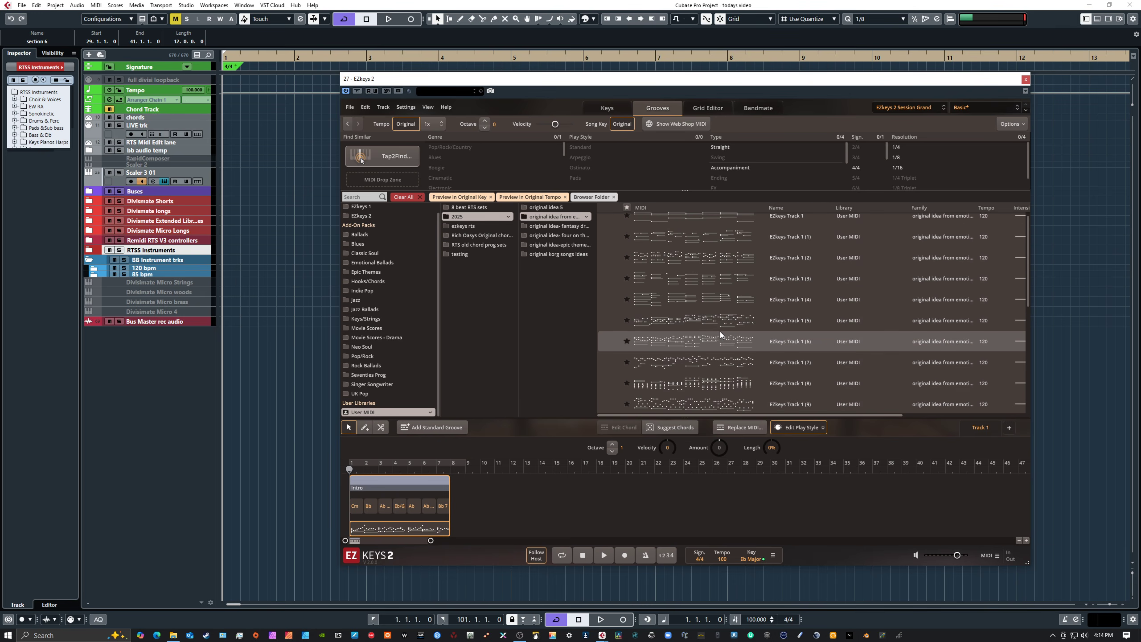
scroll(696, 266, up, 1)
click(686, 222)
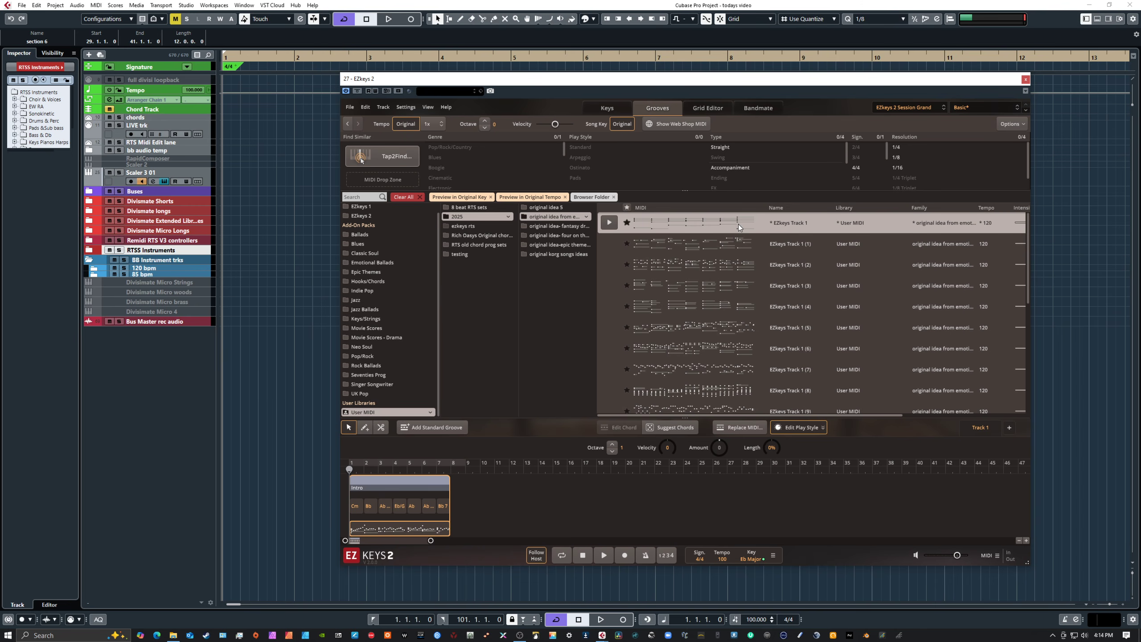
Step: View the Emotional Ballads library for comparison, and reopen the emotional idea folder in the 2025 set of User MIDI
click(399, 264)
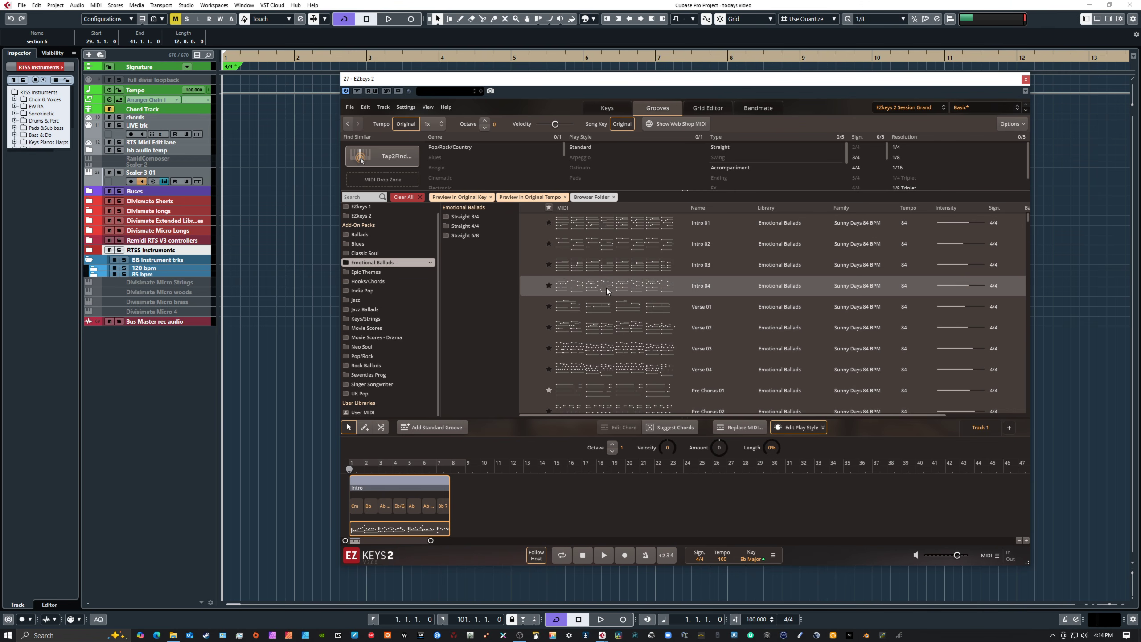
click(375, 412)
click(468, 219)
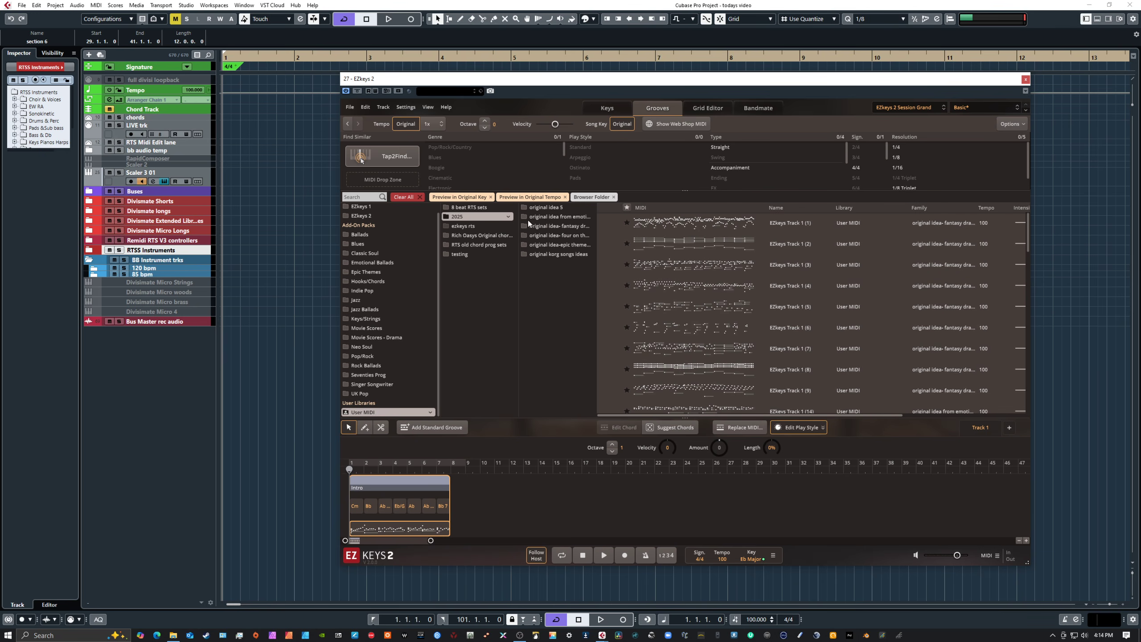
click(570, 217)
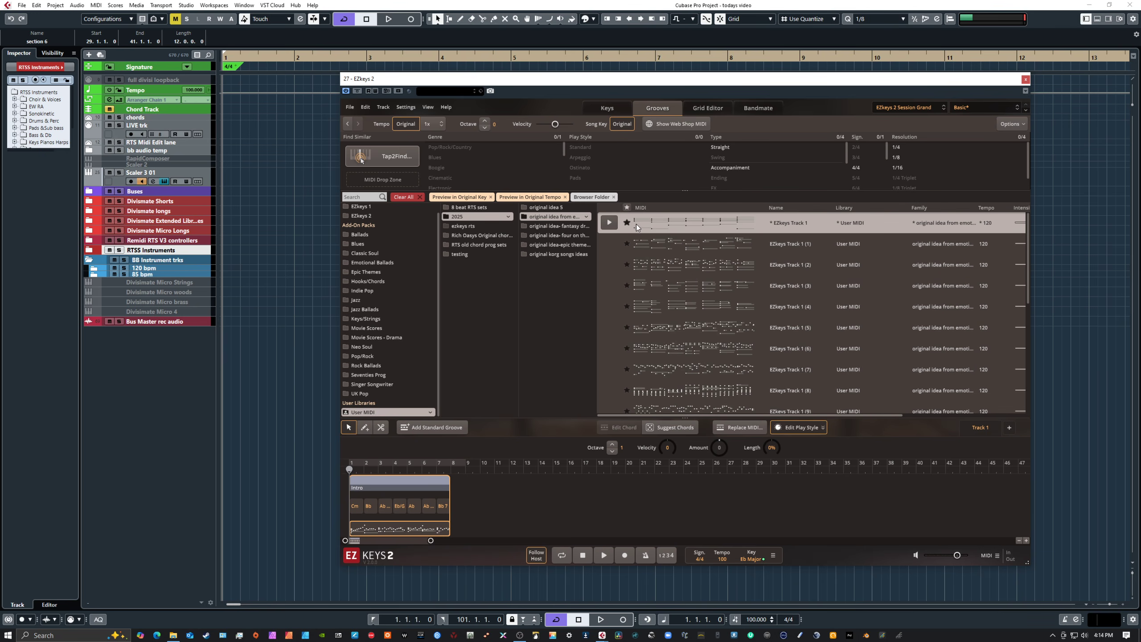
Step: Examine the full list of variations built from EZkeys Track 1 and return to the original idea
scroll(712, 255, down, 6)
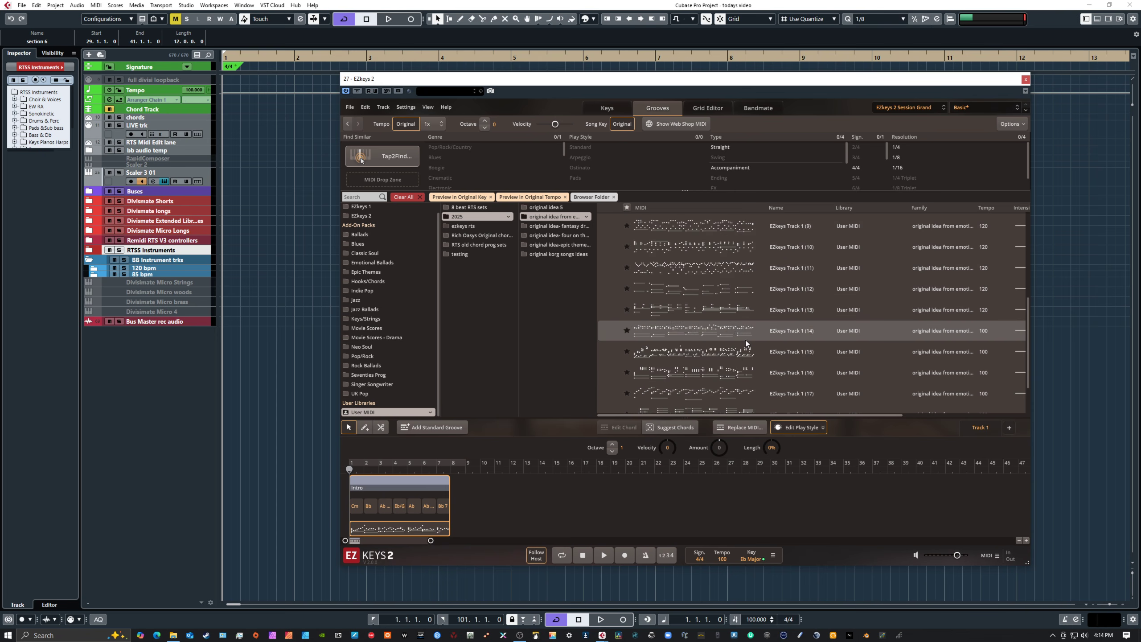
scroll(742, 353, down, 2)
scroll(734, 351, up, 3)
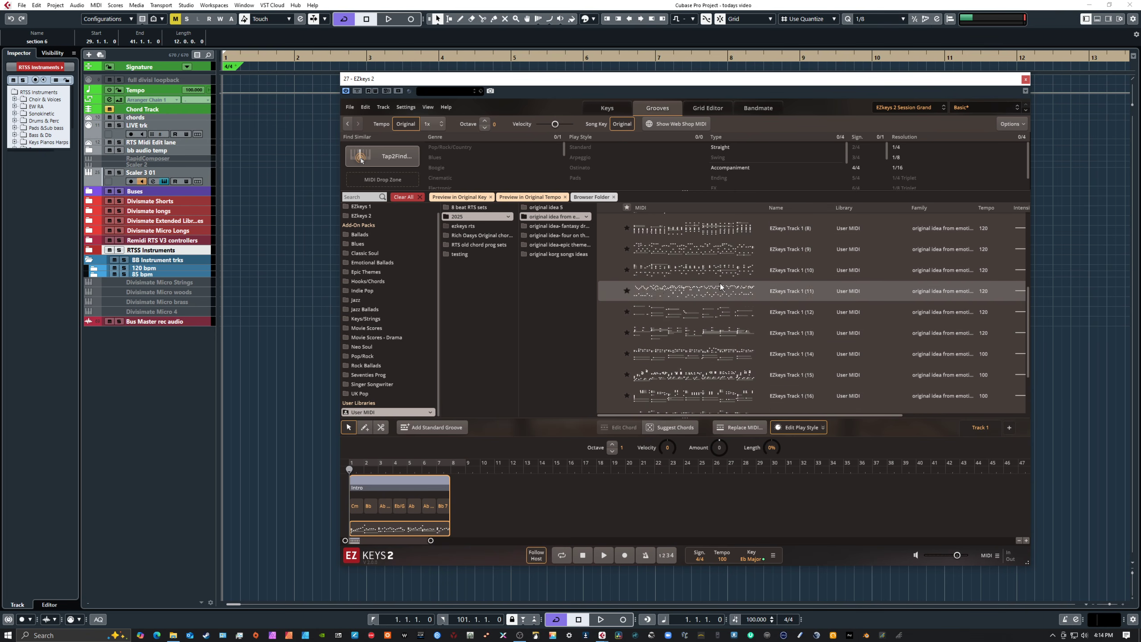
scroll(720, 344, up, 2)
scroll(721, 334, up, 3)
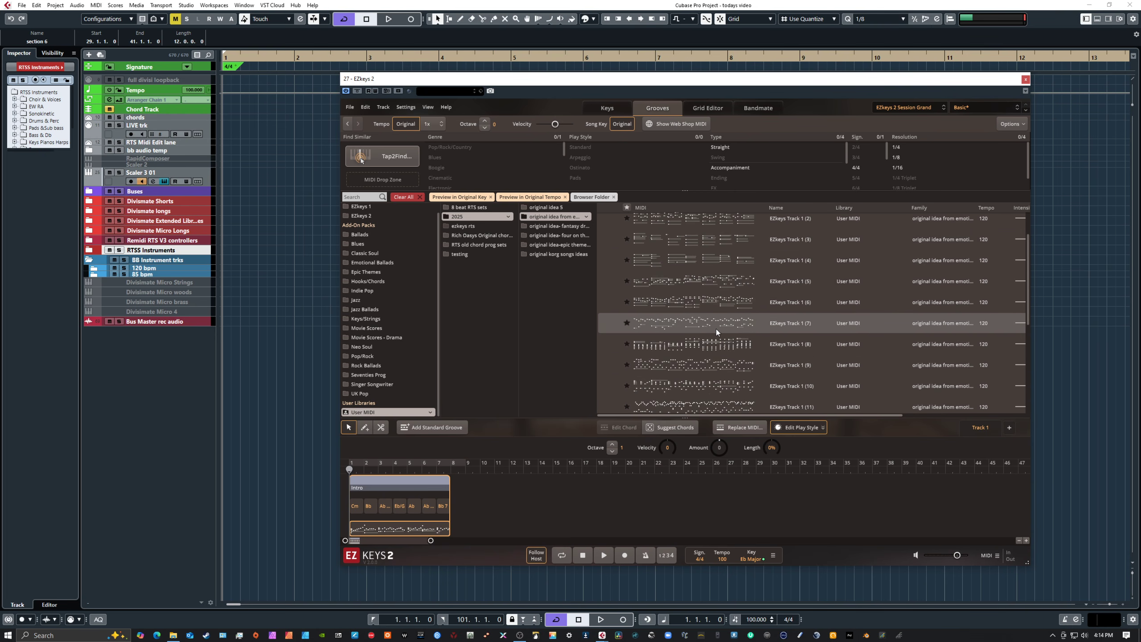
scroll(716, 328, up, 3)
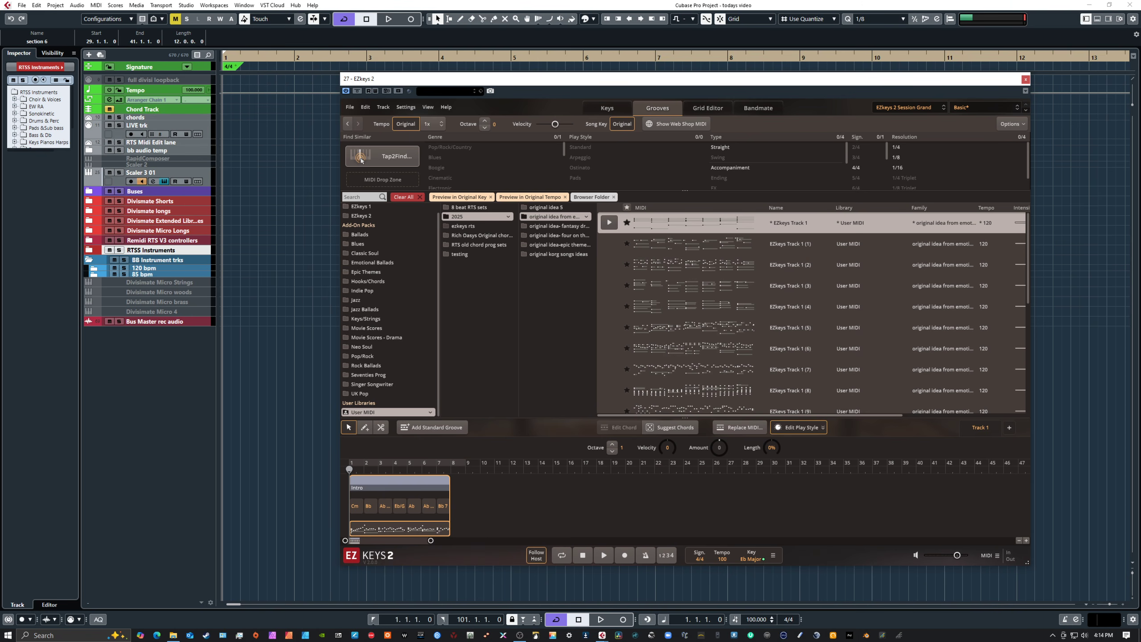
Step: Bring the Scaler 3 window over the project, move it lower to uncover EZkeys 2, and bring EZkeys 2 to the front
drag(1140, 138, 406, 66)
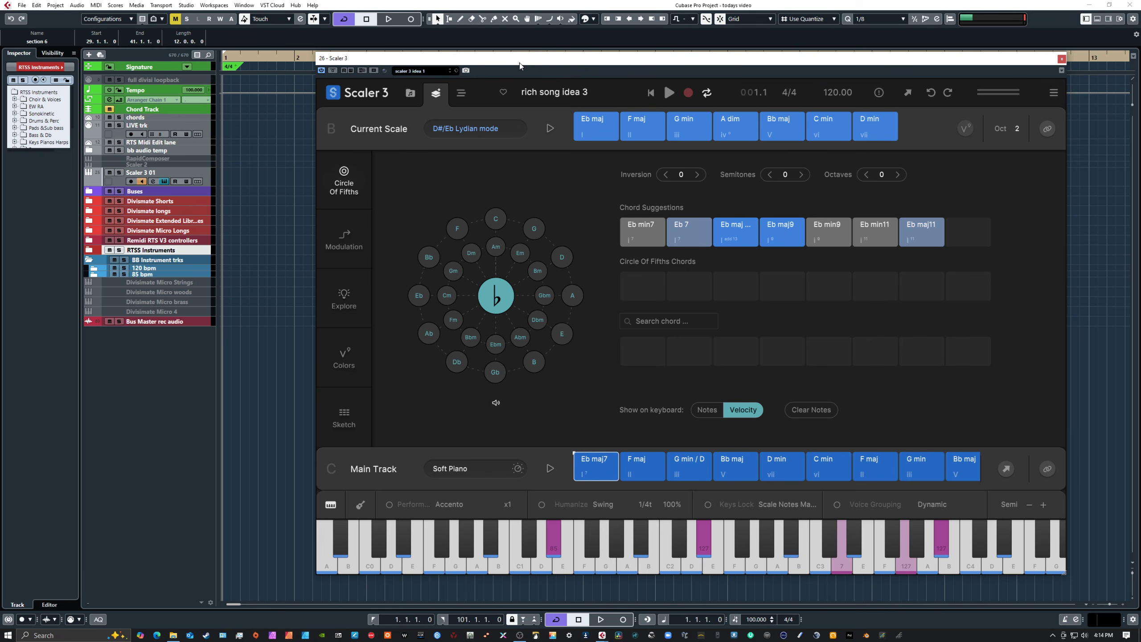
drag(518, 62, 516, 232)
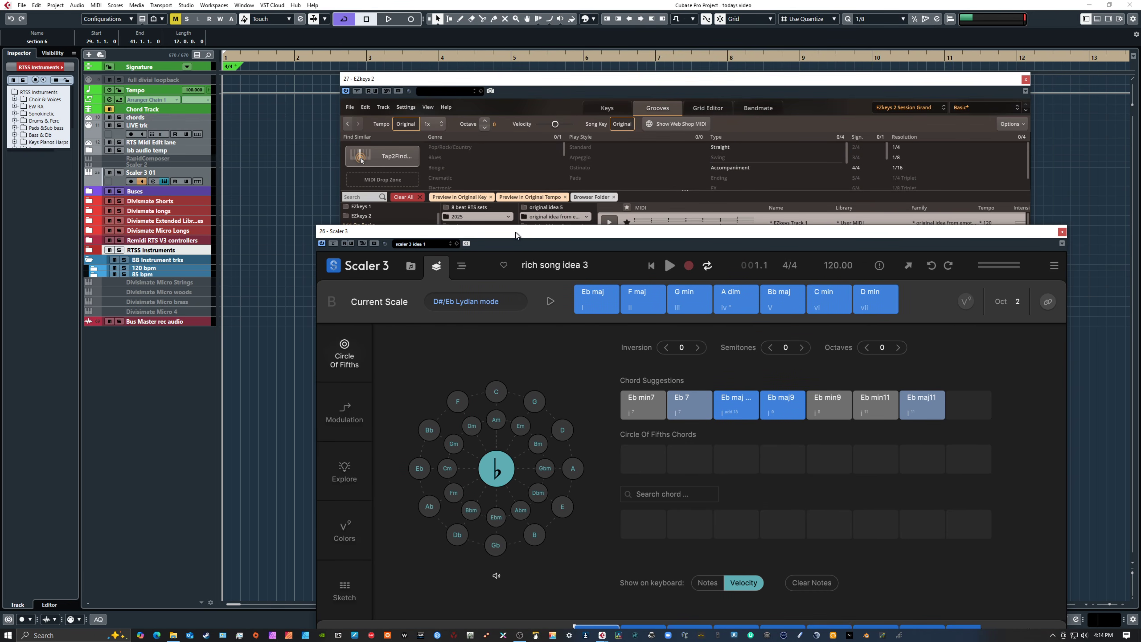
click(531, 83)
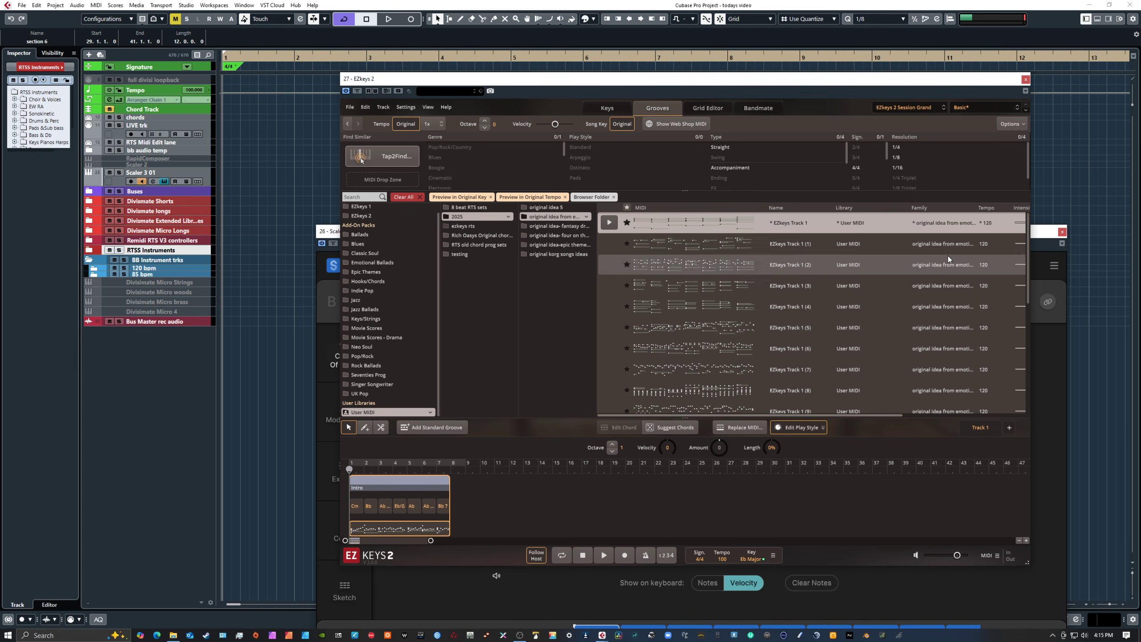
Step: Bring the Scaler 3 window to the front and lower it until the EZkeys 2 groove browser is uncovered for comparison
click(1043, 234)
drag(1043, 234, 995, 119)
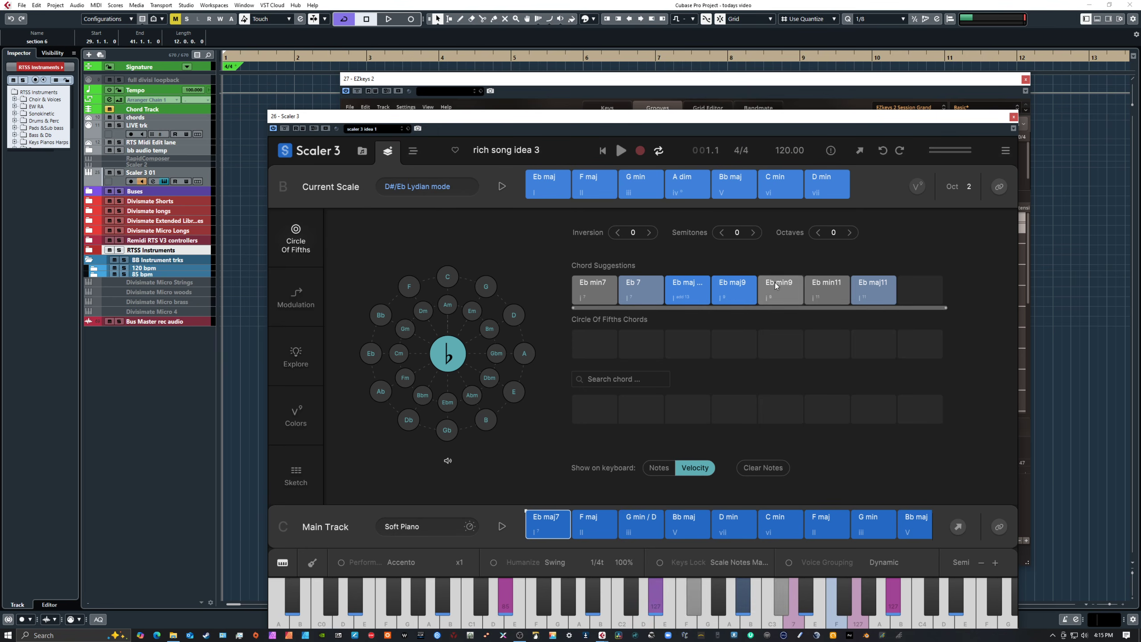
drag(694, 120, 719, 305)
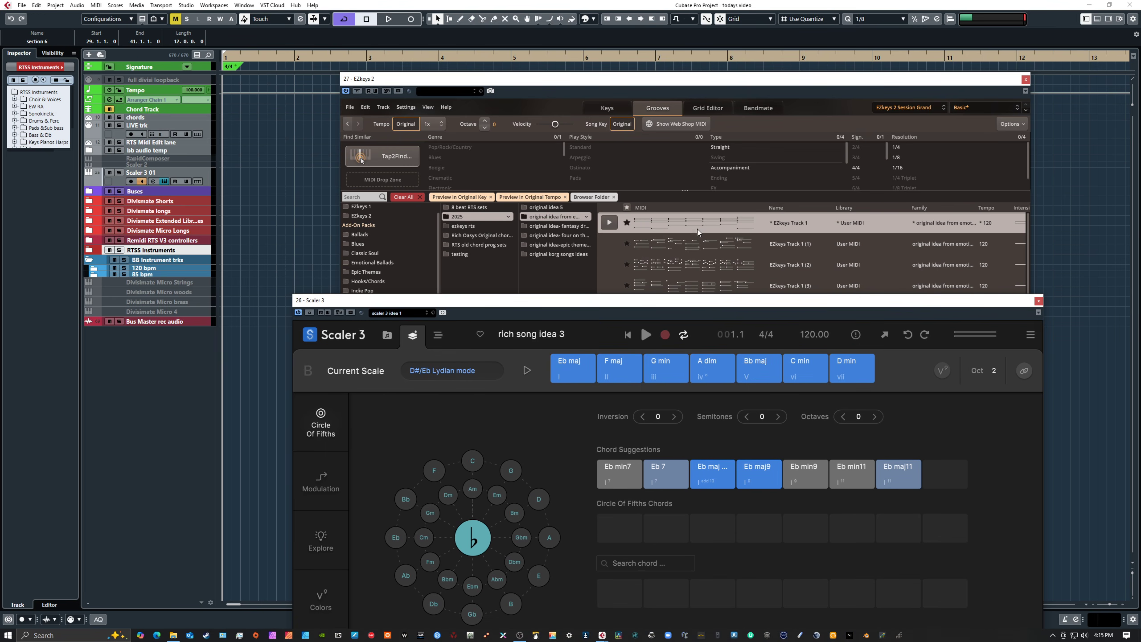
drag(565, 302, 631, 325)
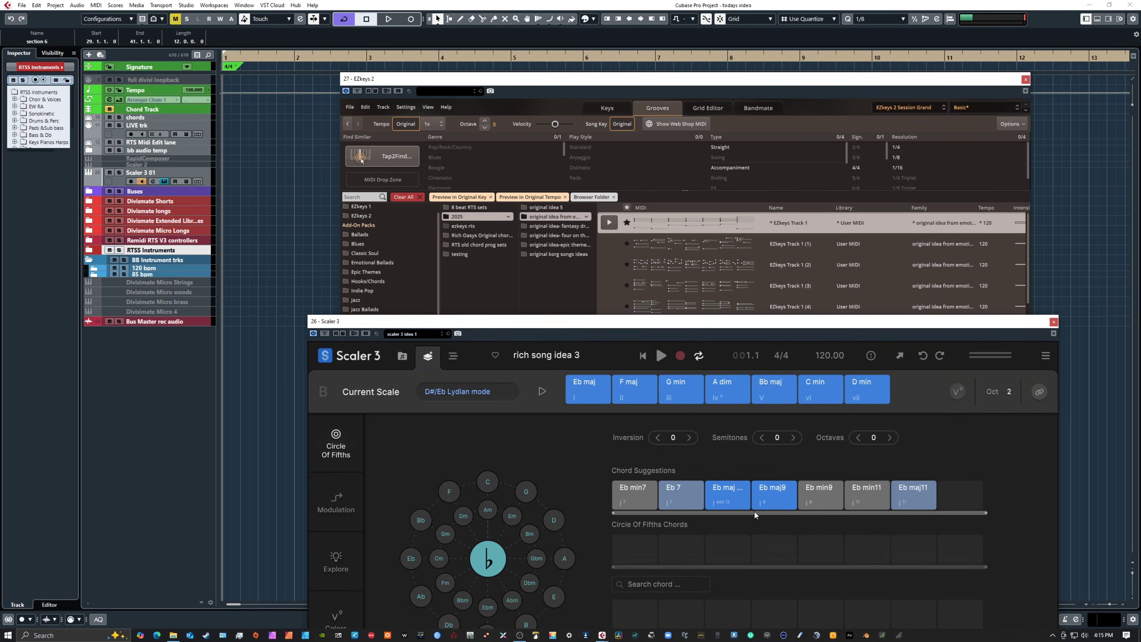
Step: Raise the Scaler 3 window to view its chord suggestions and Main Track, and return EZkeys 2 to the front
drag(657, 326, 598, 134)
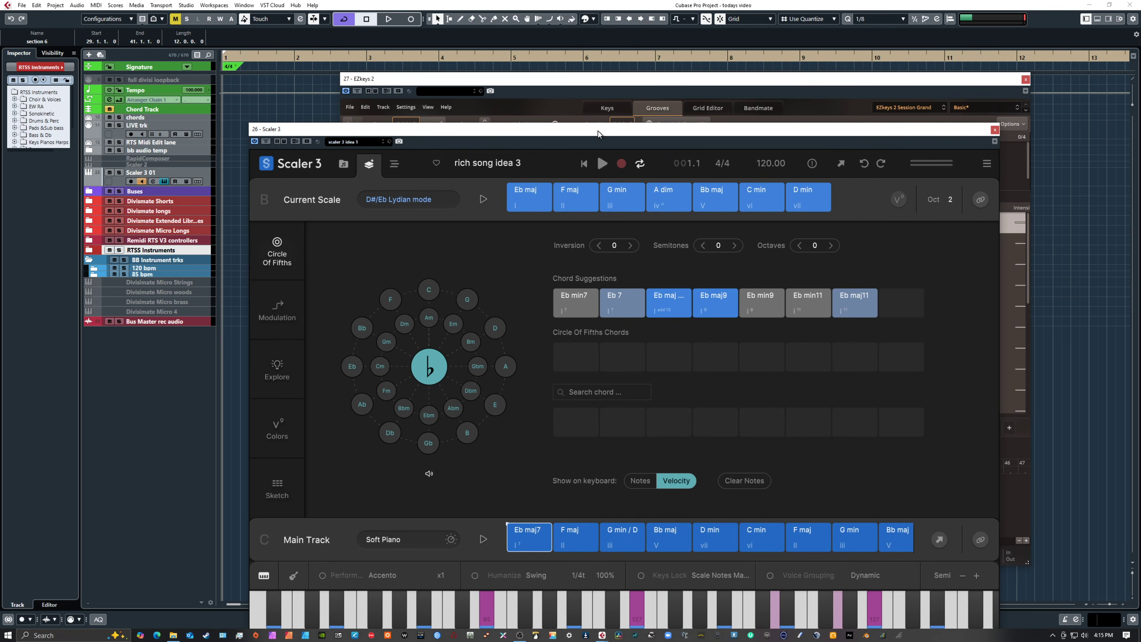
click(793, 544)
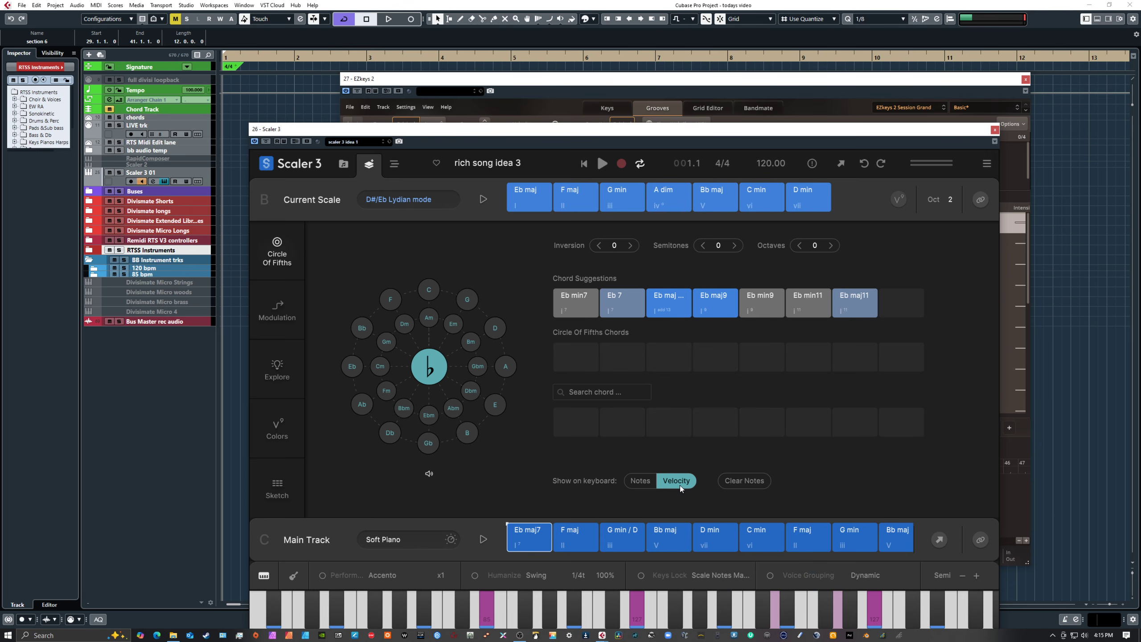
drag(664, 131, 627, 79)
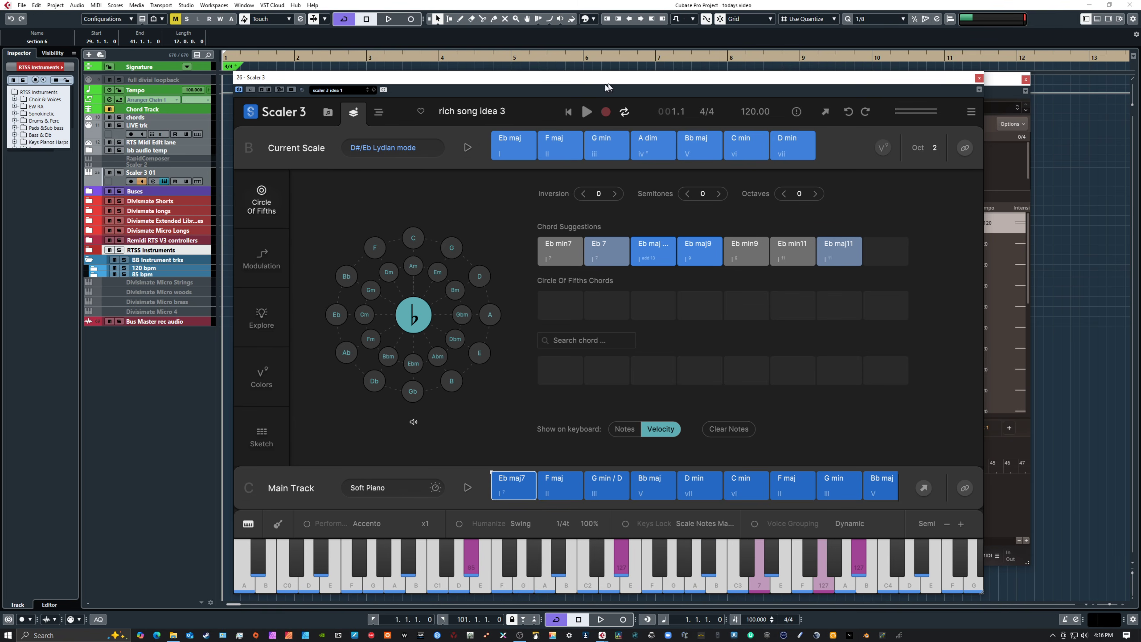
drag(607, 86, 624, 112)
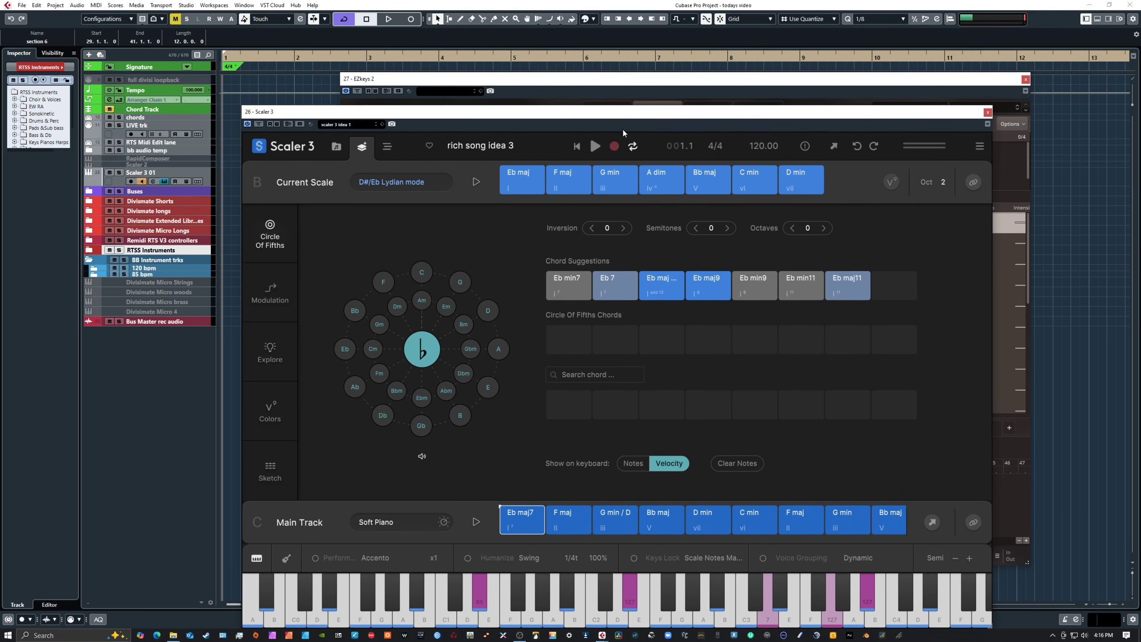
click(631, 86)
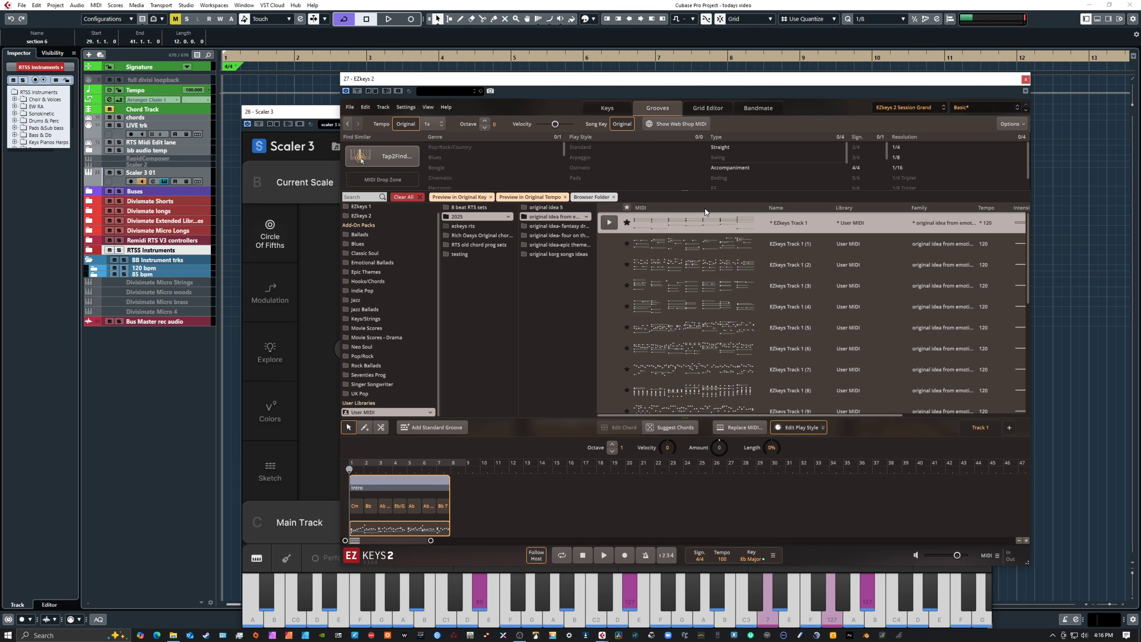